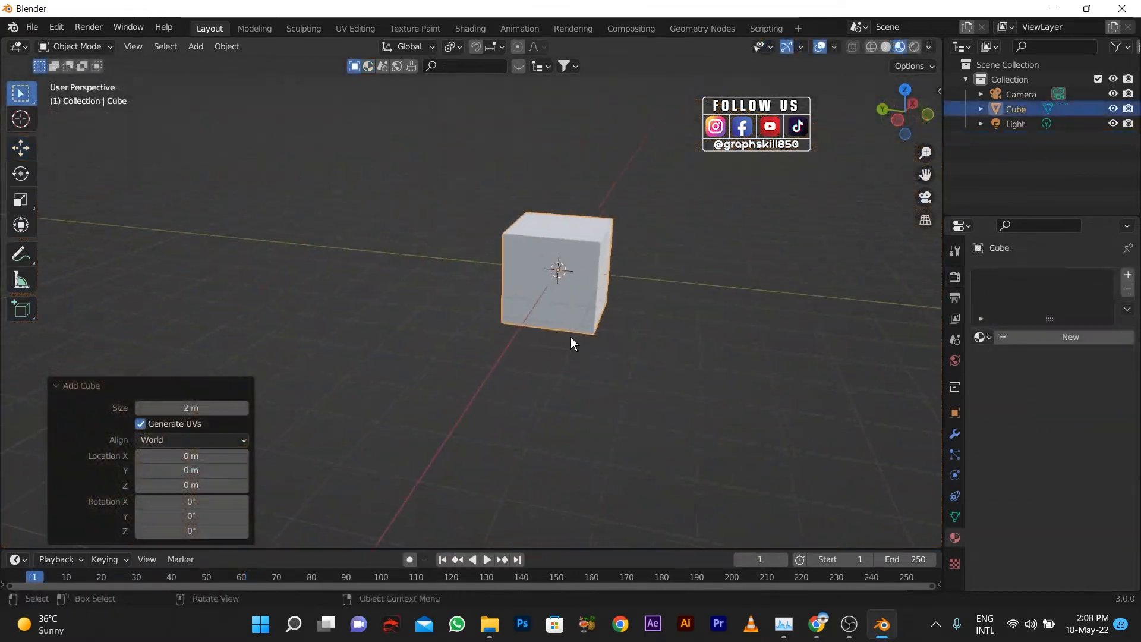
Flatten the cube by scaling it along the Z axis to about 0.344.
key(s)
key(z)
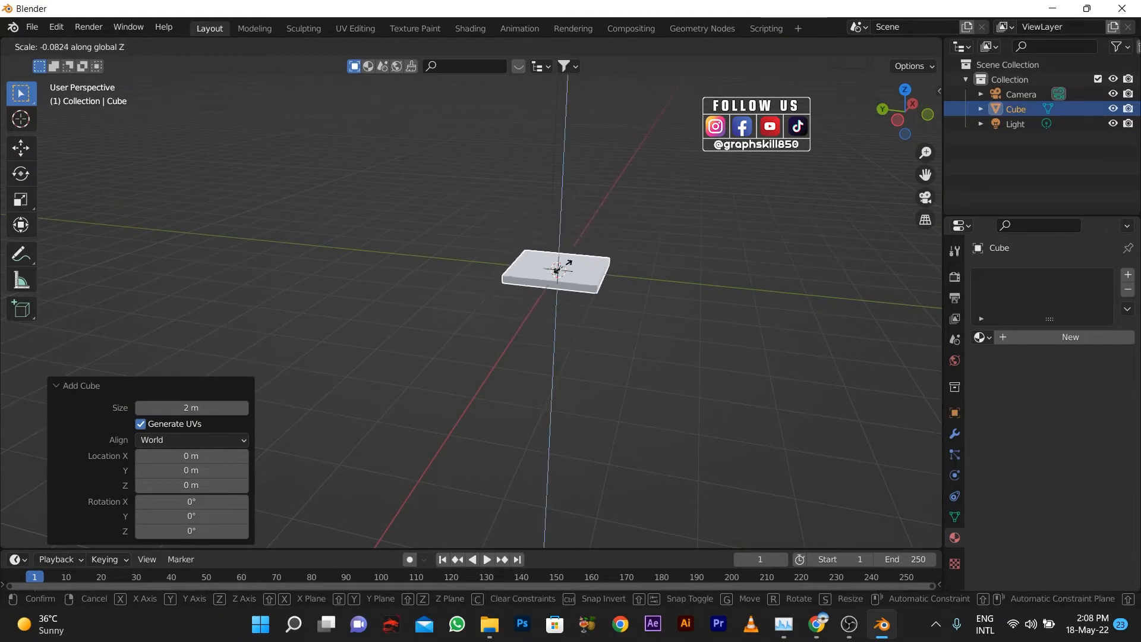
click(562, 285)
scroll(562, 282, up, 4)
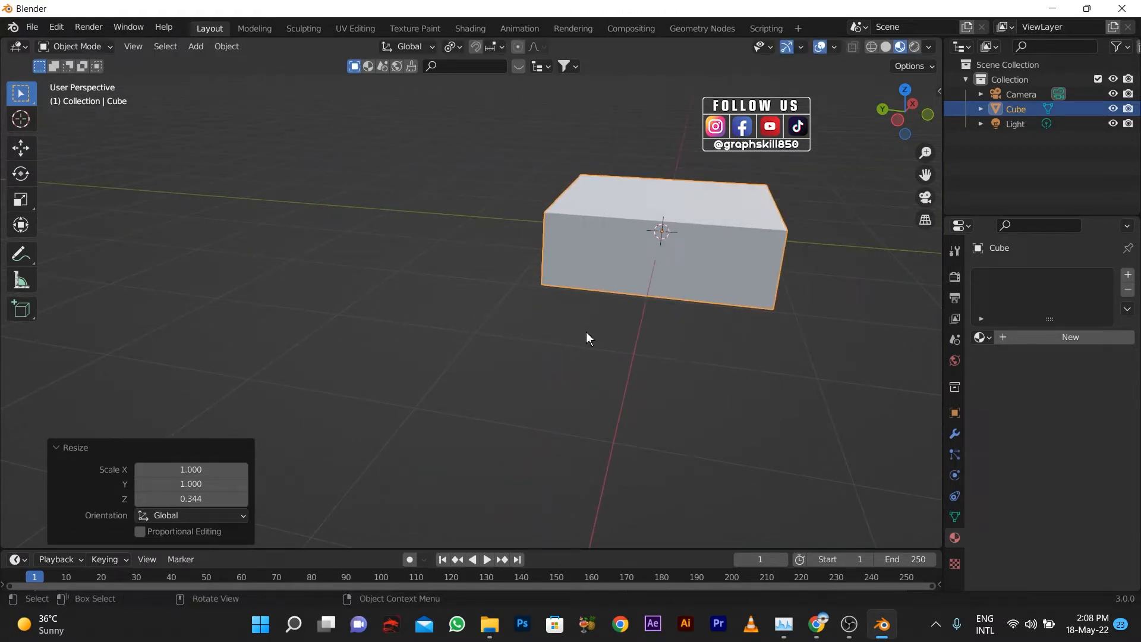
Enter Edit Mode on the flattened cube and add four evenly spaced loop cuts across its width.
key(Tab)
middle_drag(599, 299, 647, 174)
key(ctrl+r)
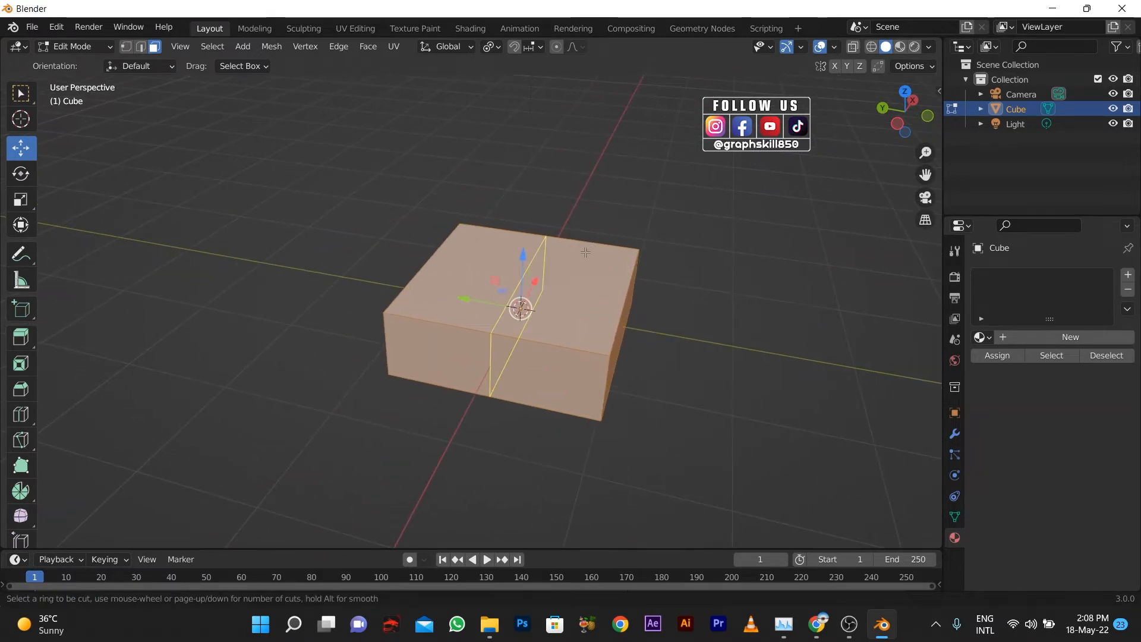
scroll(585, 252, up, 3)
click(600, 272)
right_click(643, 310)
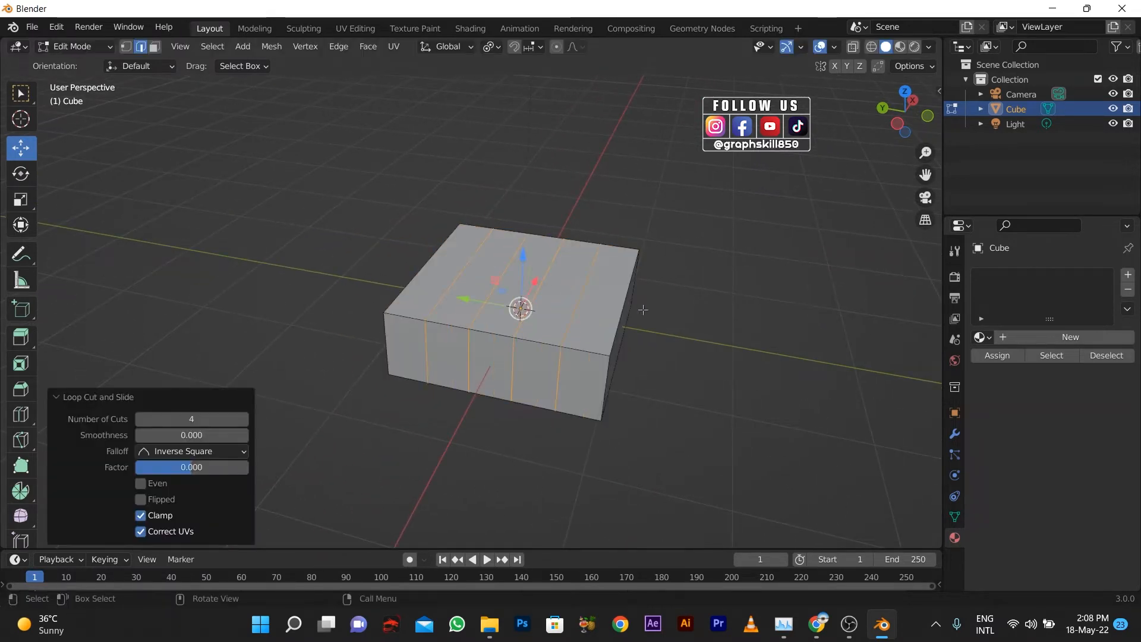
Add four evenly spaced, centred vertical loop cuts perpendicular to the first set, forming a five-by-five grid on the top face.
key(ctrl+r)
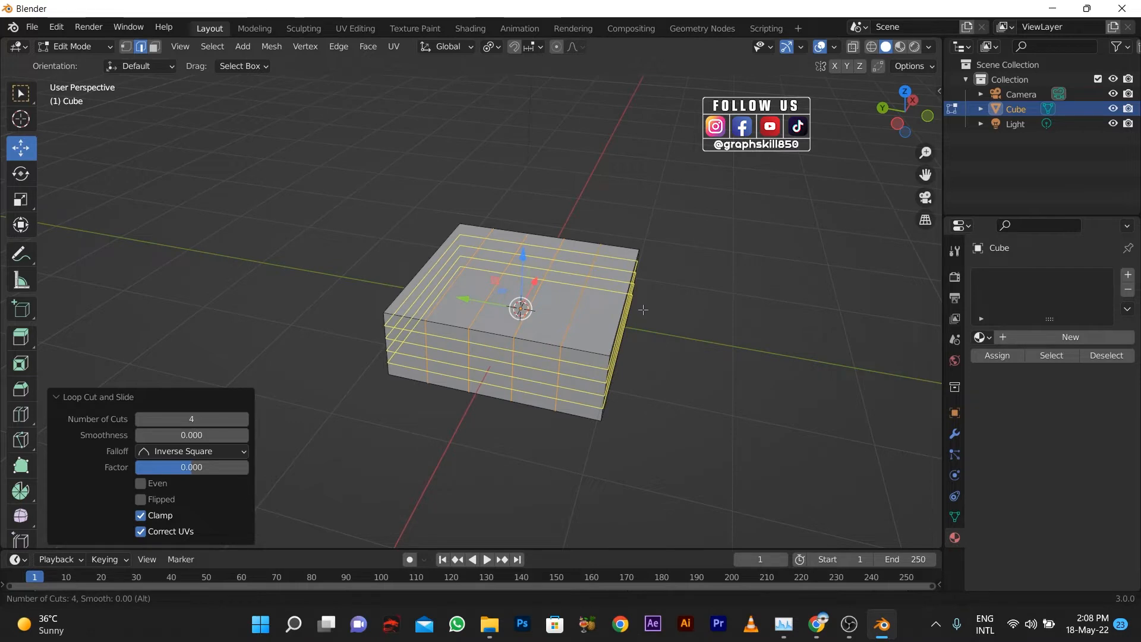
scroll(618, 310, down, 1)
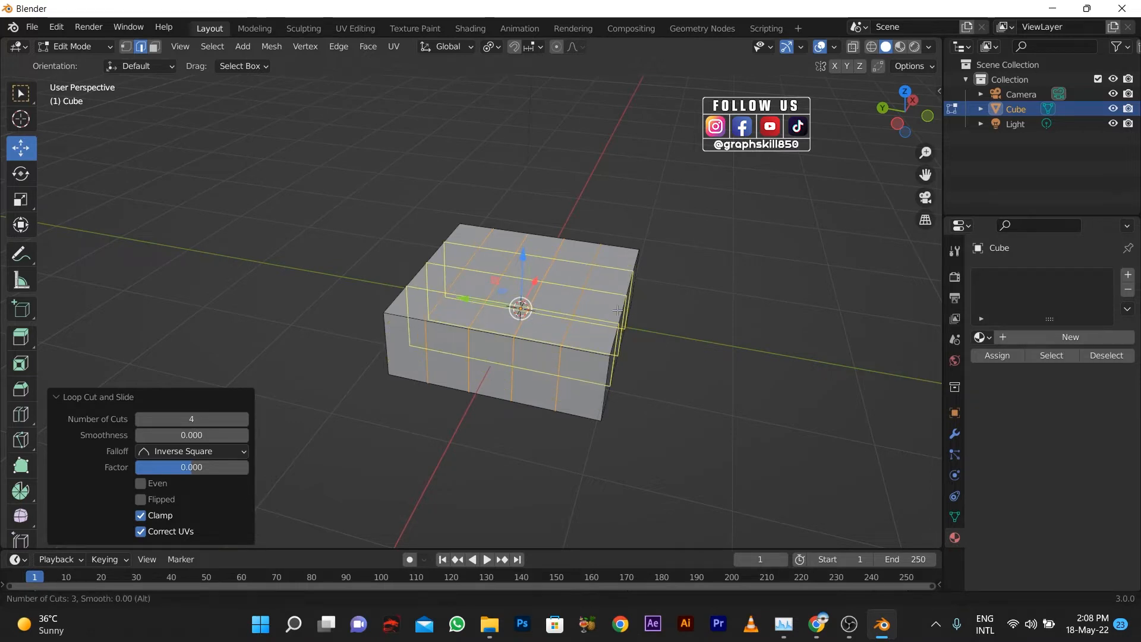
click(618, 310)
right_click(649, 346)
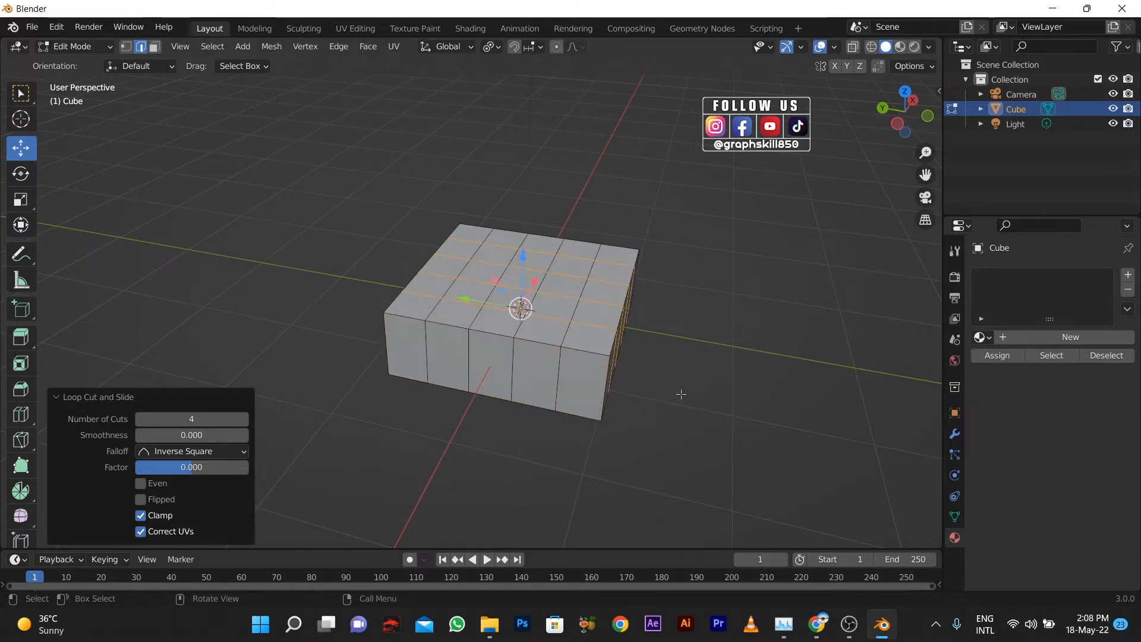
mouse_move(681, 394)
middle_down()
mouse_move(558, 405)
mouse_move(797, 395)
mouse_move(647, 400)
mouse_move(672, 396)
middle_up()
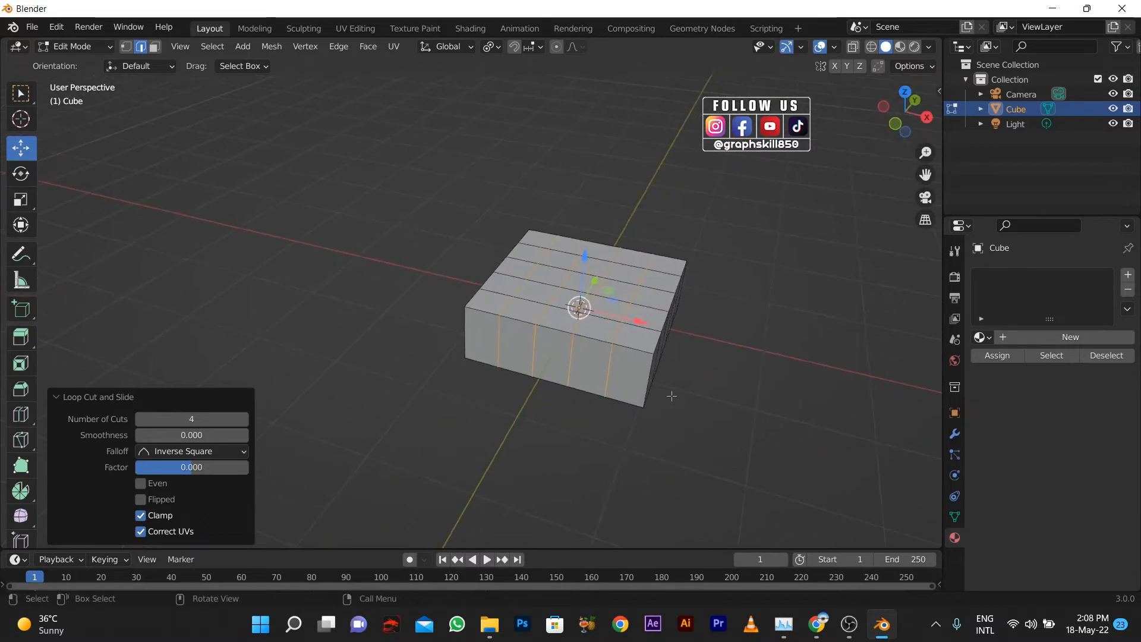
In vertex mode from top view, select only the inner four-by-four vertices of the block's top face, with X-ray off.
key(KP_7)
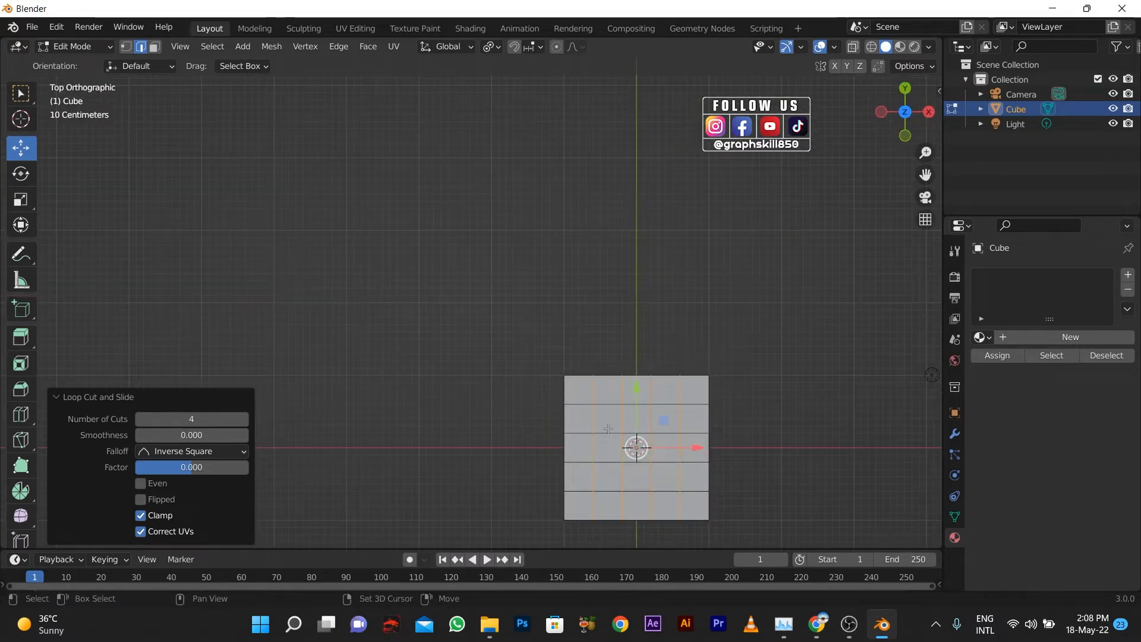
key(shift+c)
click(852, 48)
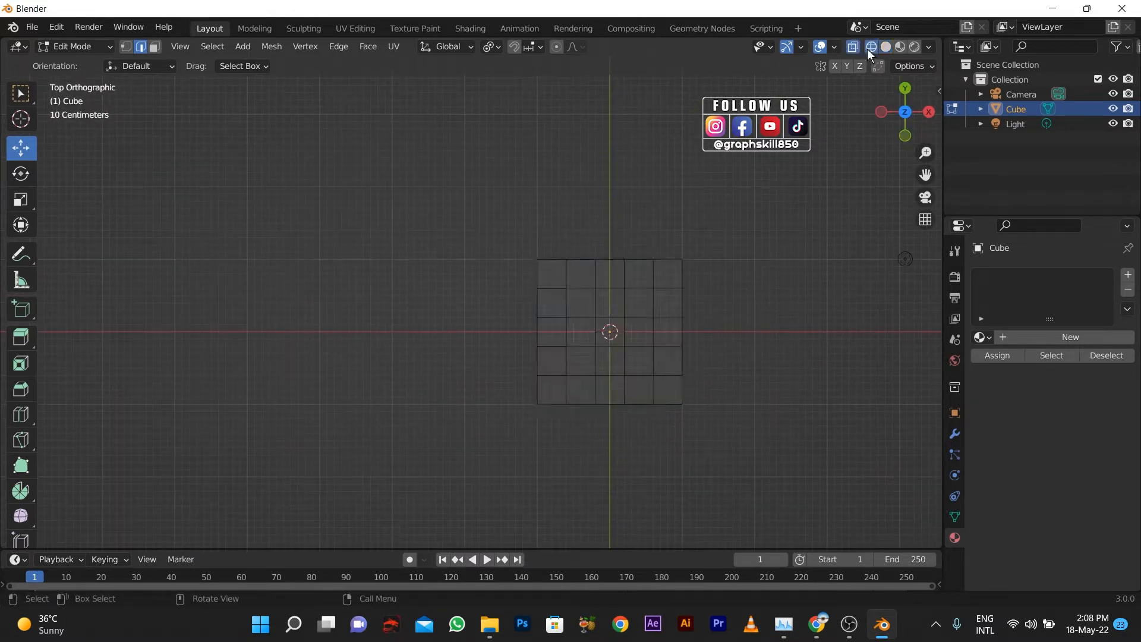
key(alt+z)
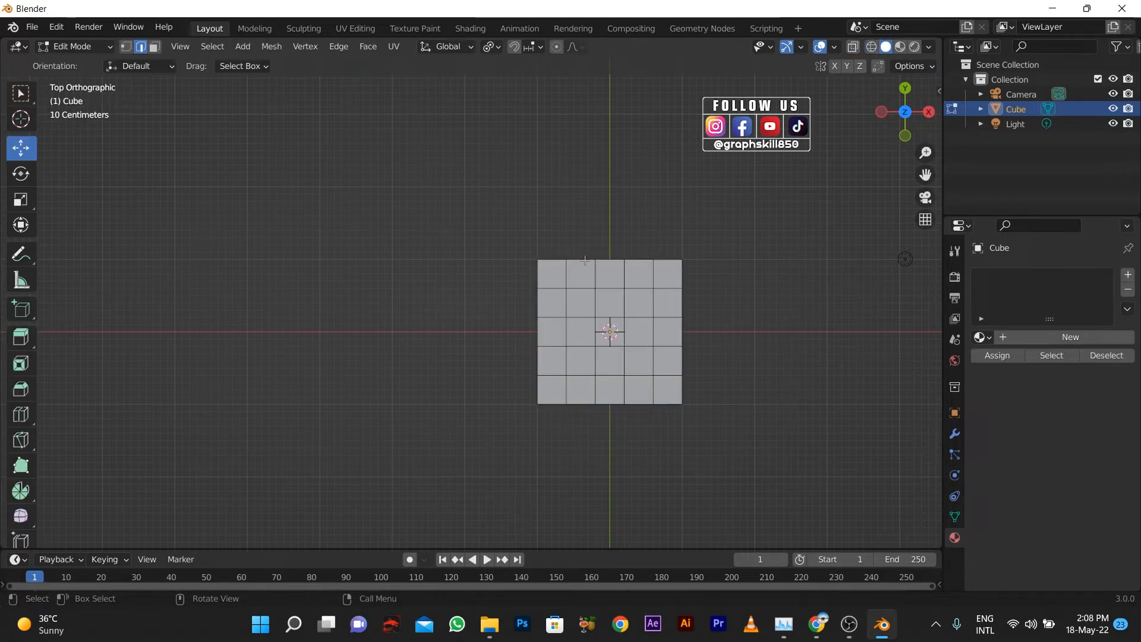
click(125, 46)
drag(552, 277, 634, 357)
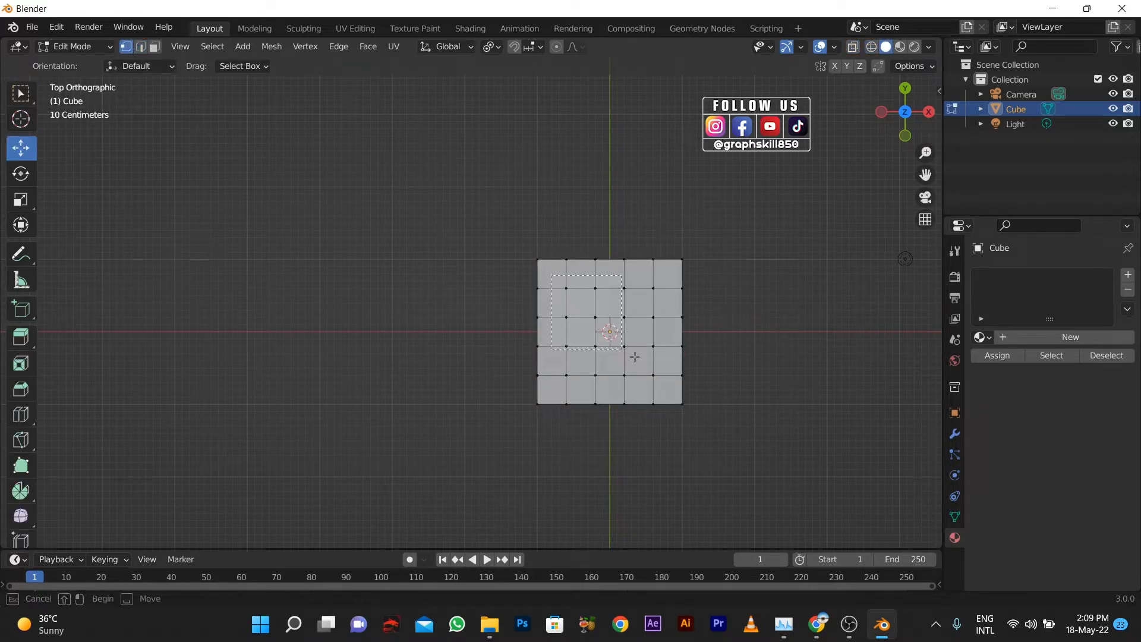
drag(664, 392, 664, 392)
middle_drag(664, 392, 540, 305)
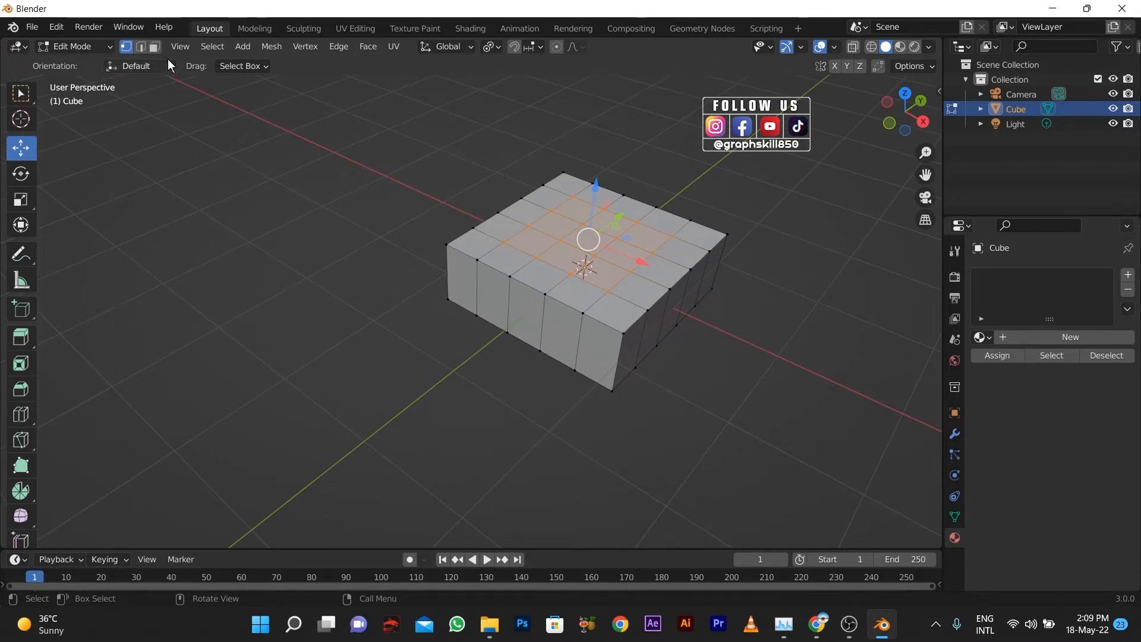
Apply Checker Deselect to the selected top vertices and turn on proportional editing.
click(212, 47)
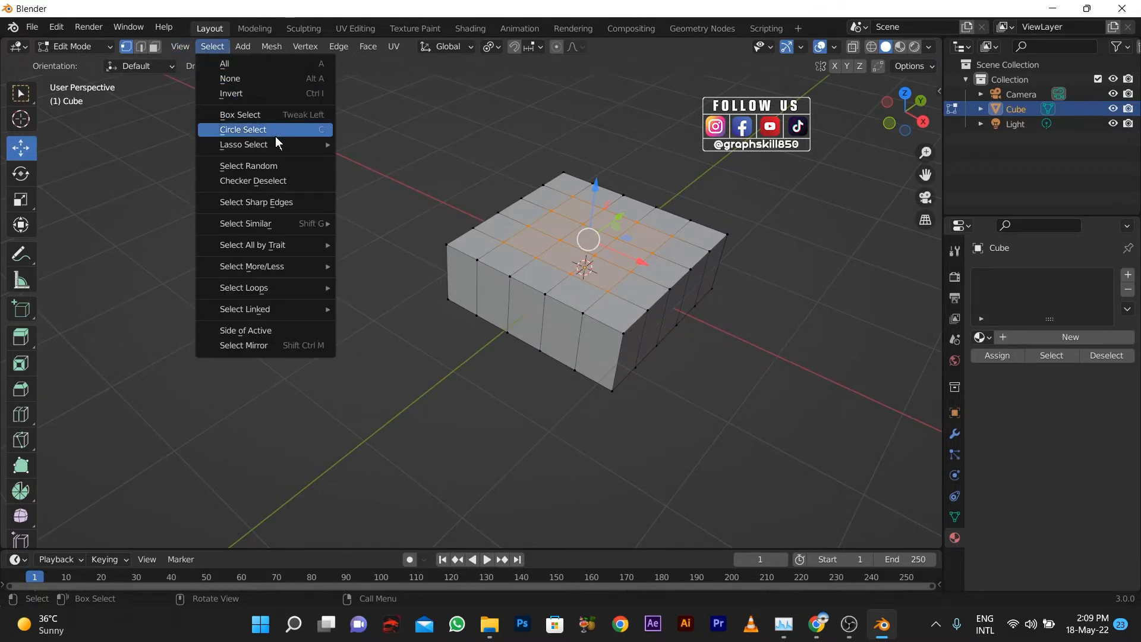
click(279, 182)
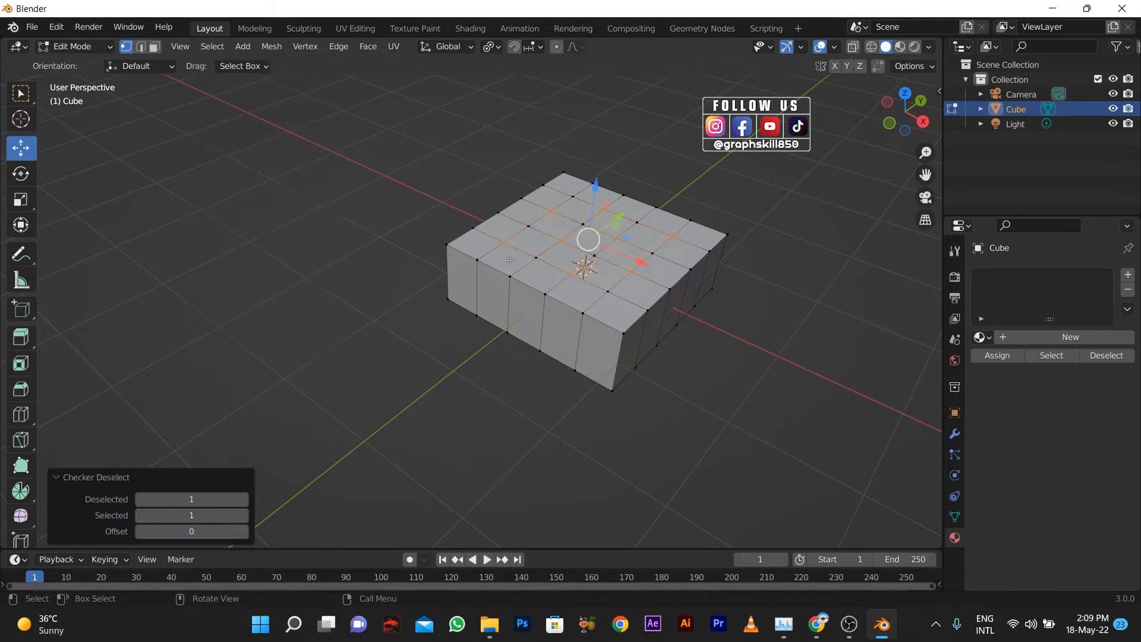
click(558, 53)
Try to lower the selected top vertices along Z with a proportional size of 1 m.
key(g)
key(z)
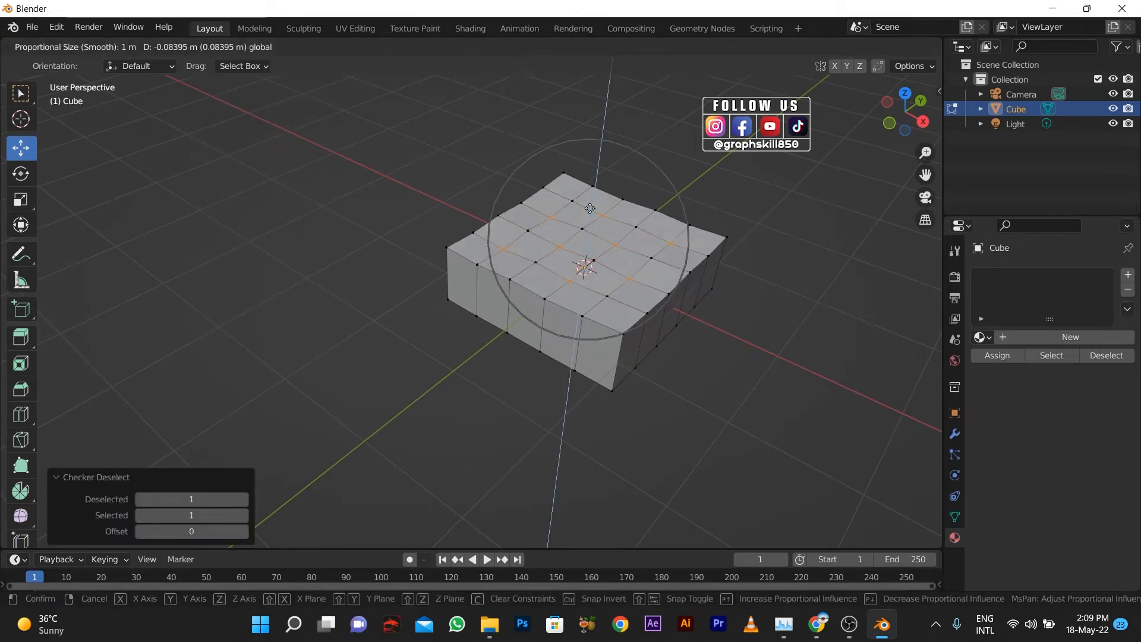
click(587, 222)
key(ctrl+z)
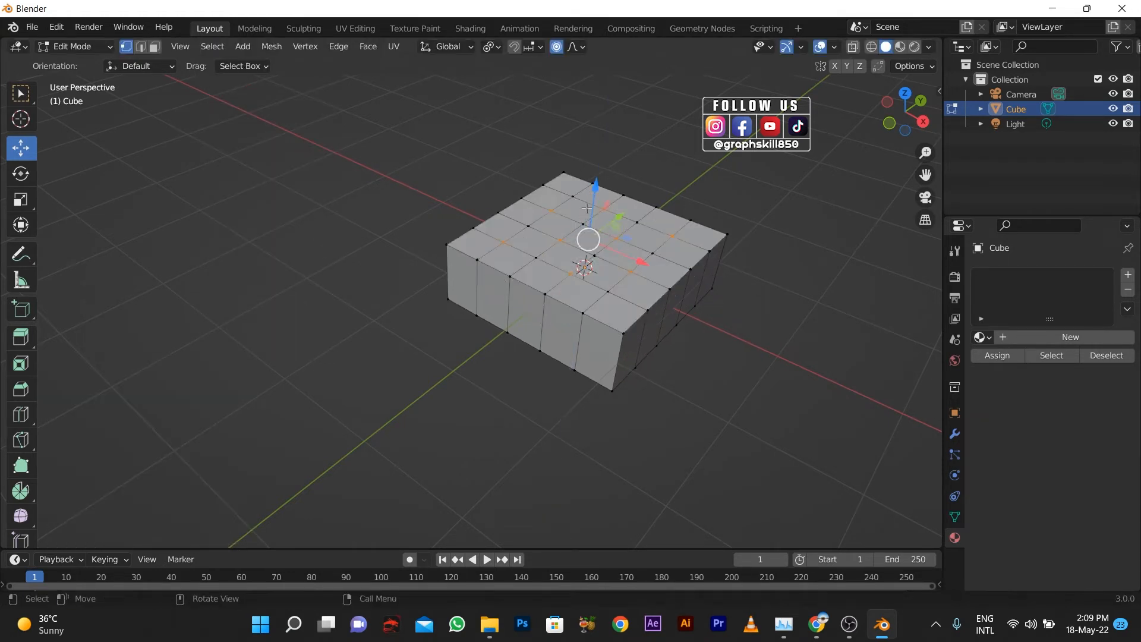
Lower the selected top vertices about 0.24 m along Z with a smooth proportional size of about 0.51 m.
key(g)
key(z)
scroll(599, 210, down, 3)
scroll(594, 217, up, 11)
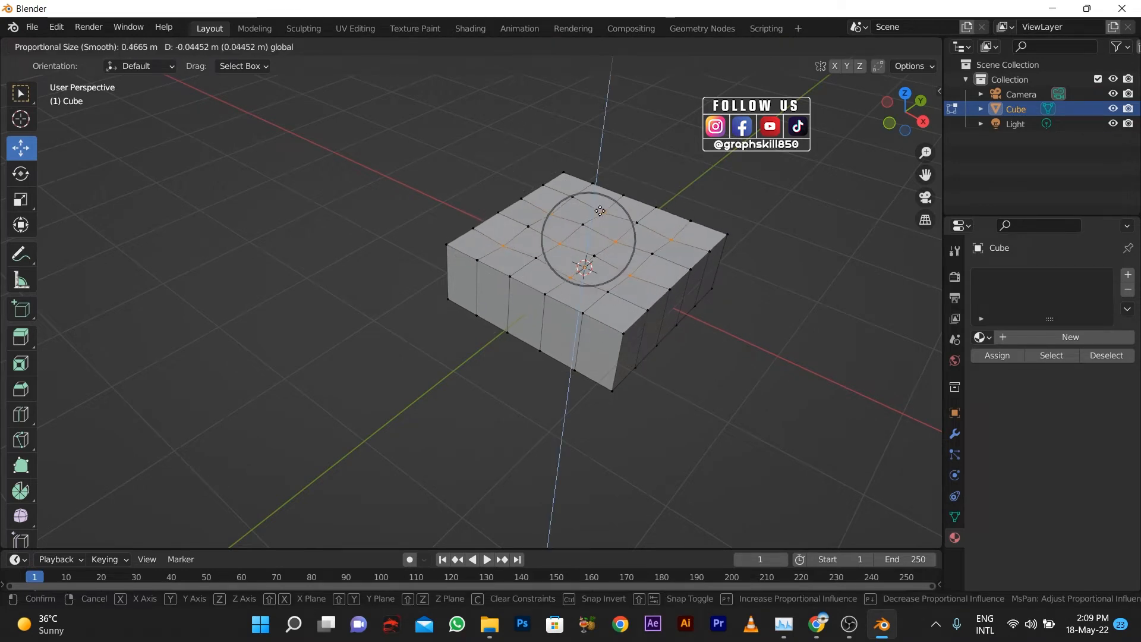
scroll(586, 226, down, 1)
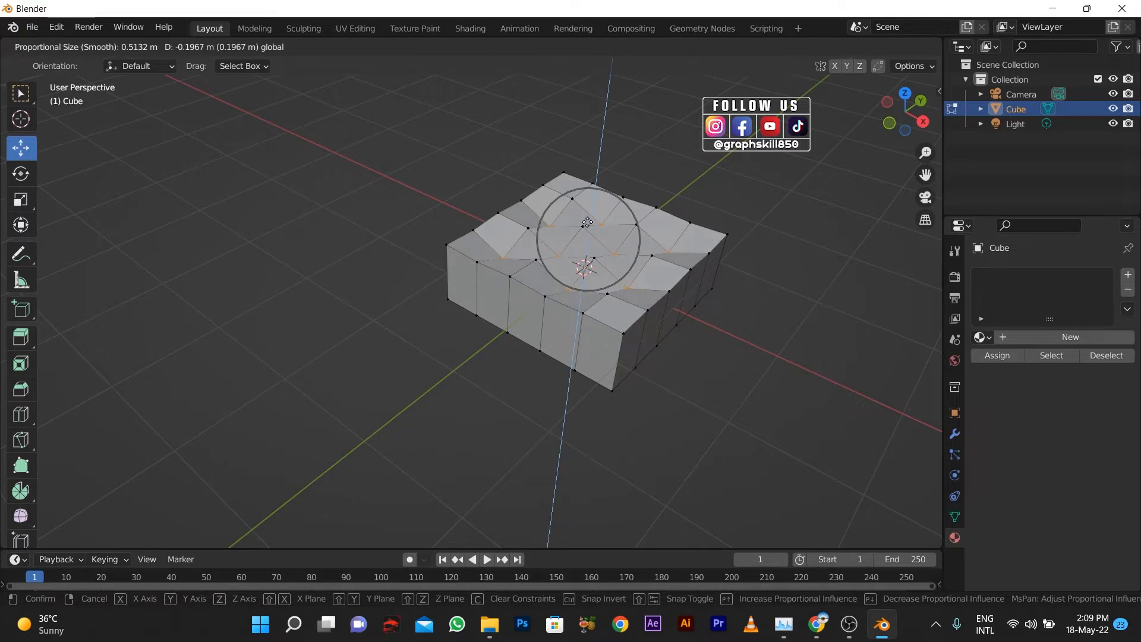
click(587, 224)
middle_drag(587, 225, 616, 279)
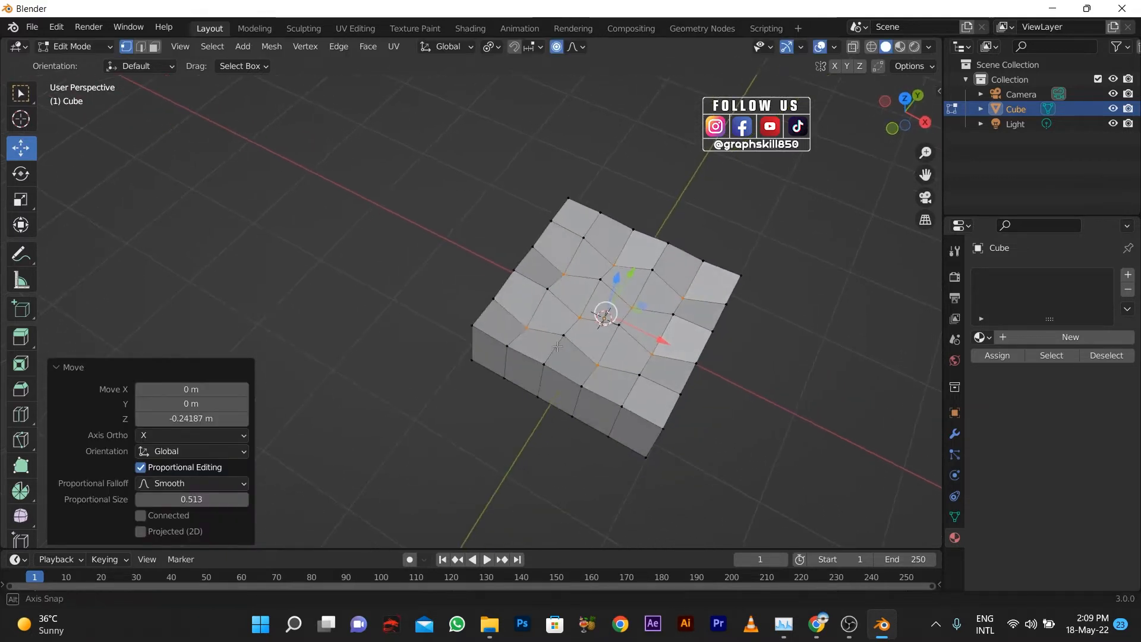
Bevel the lowered vertices with one segment and a width of about 0.116 m to form small square faces.
right_click(619, 259)
click(606, 260)
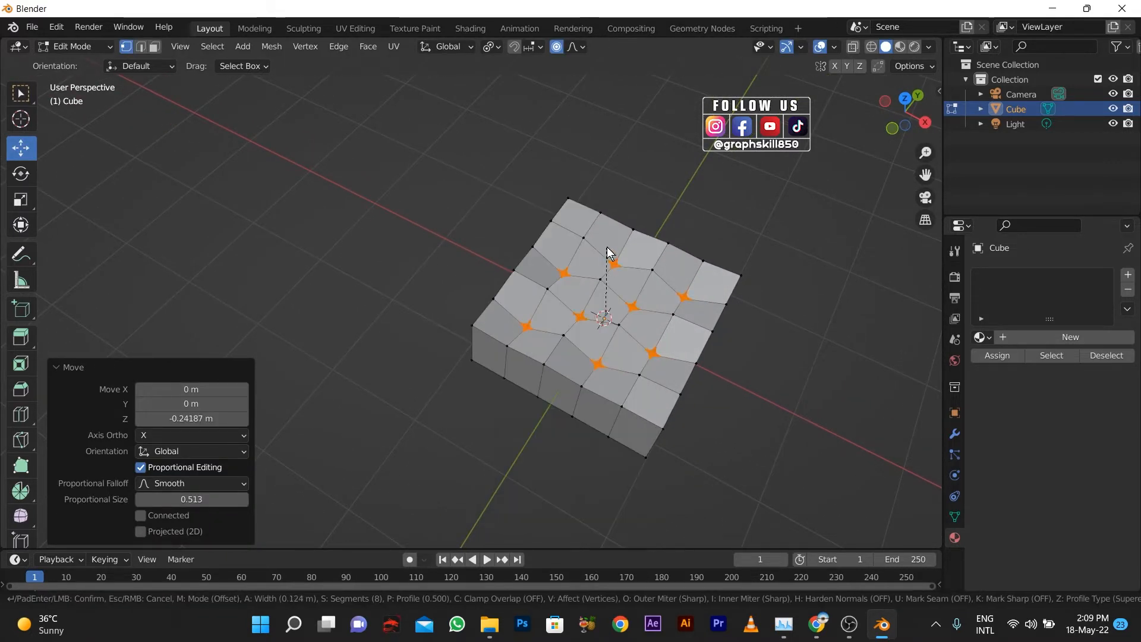
scroll(603, 256, down, 3)
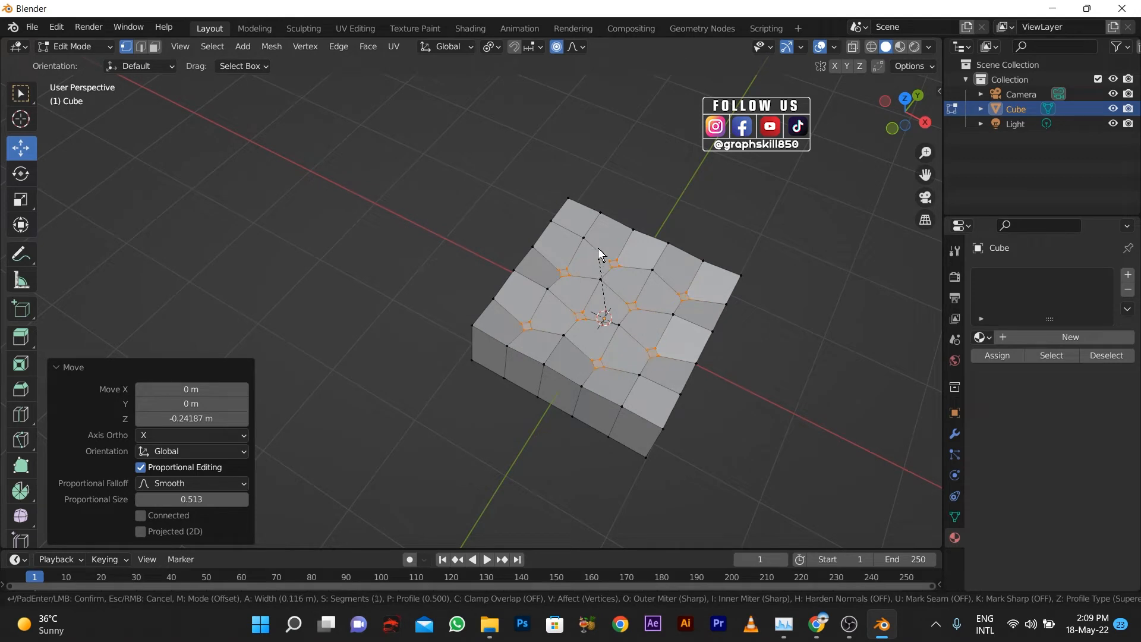
click(598, 248)
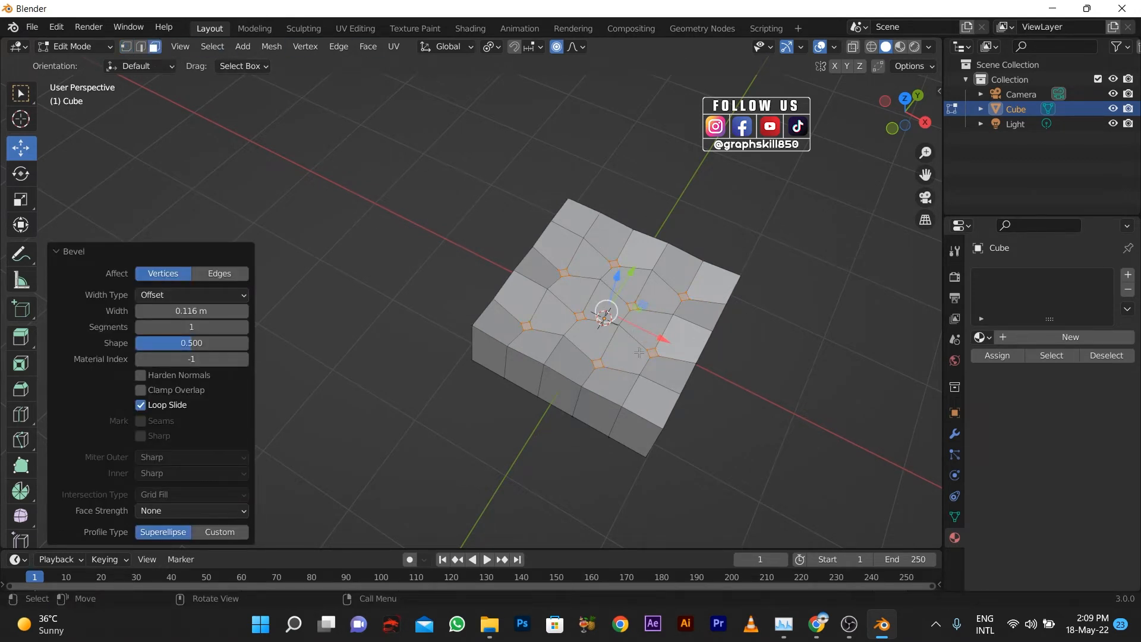
Extrude the small square faces inward about 0.046 m and back outward about 0.058 m.
key(e)
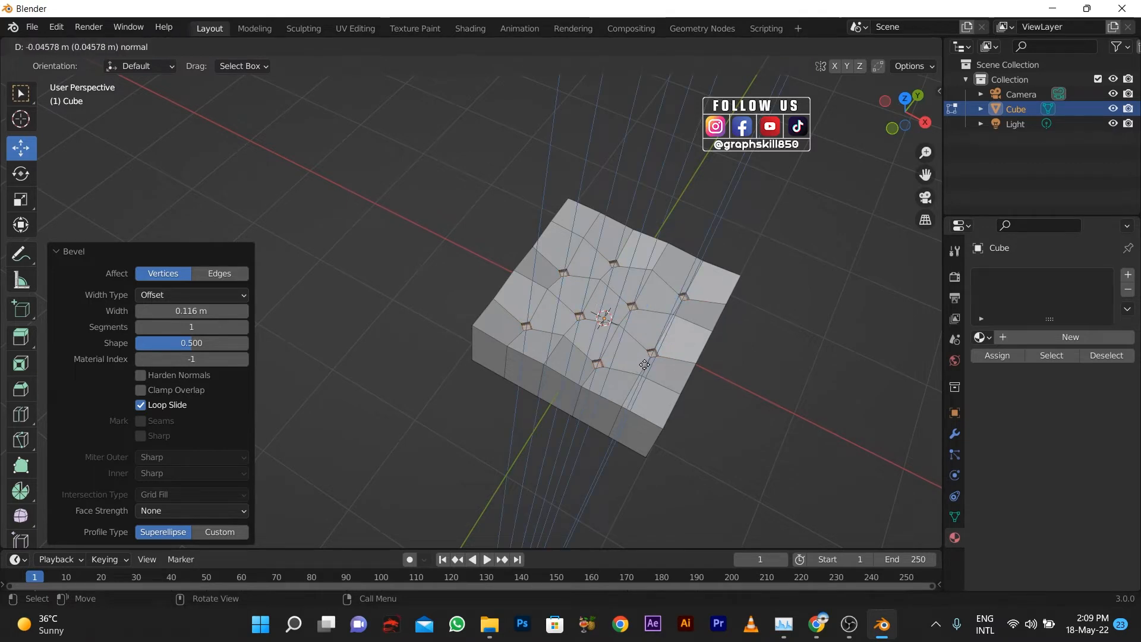
click(644, 364)
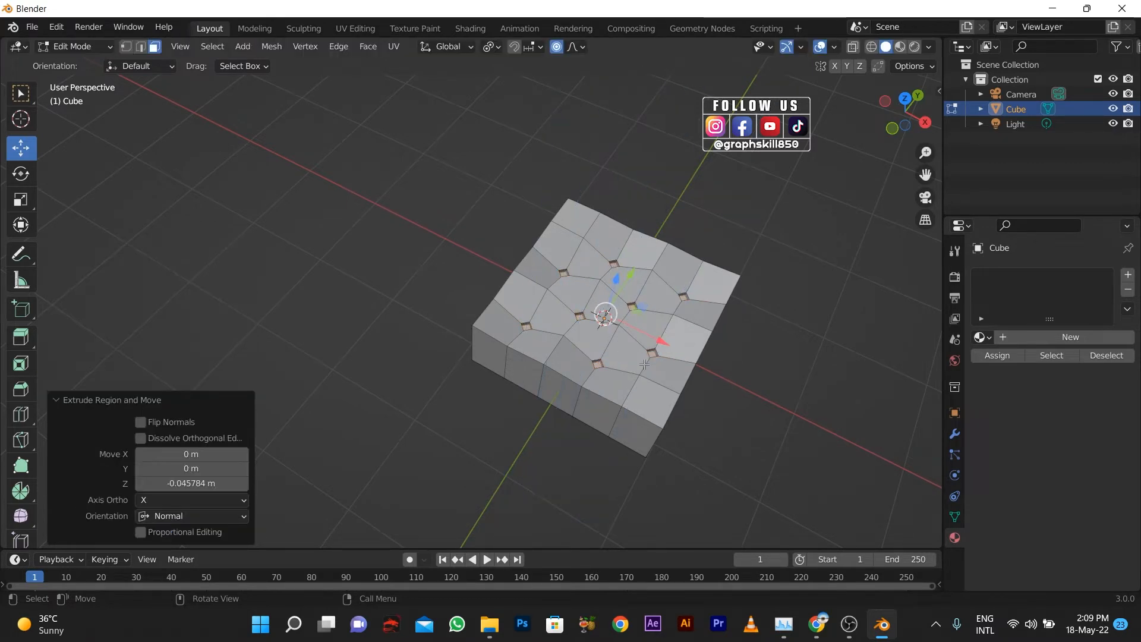
key(e)
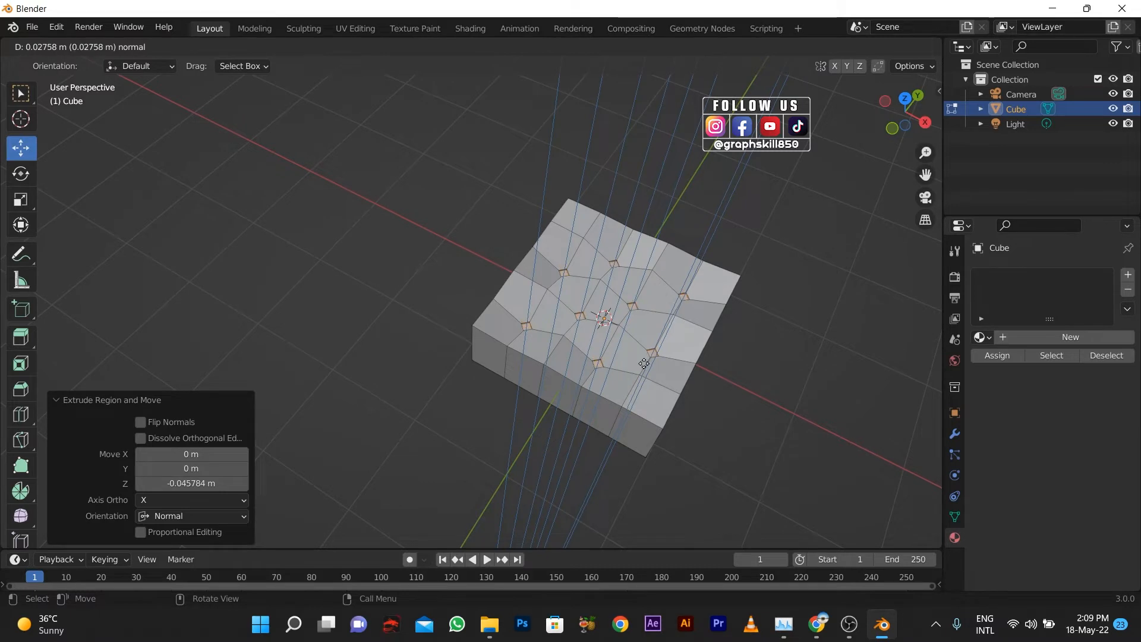
click(644, 361)
Scale each small square face in place by about 1.238 without proportional editing, and extrude them outward about 0.054 m.
key(s)
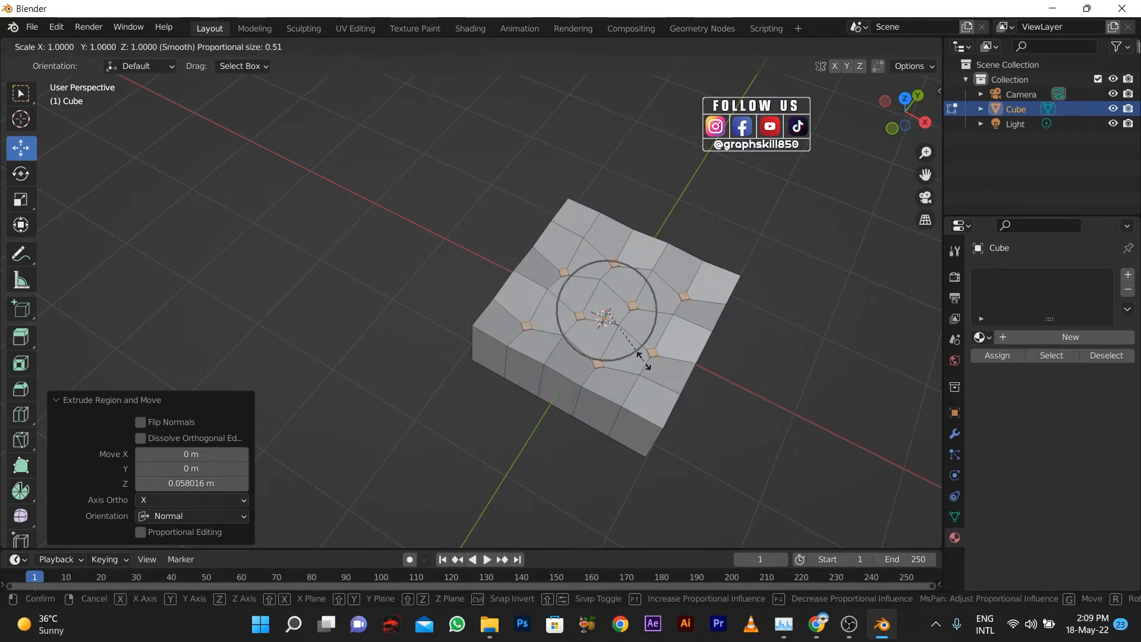
key(Escape)
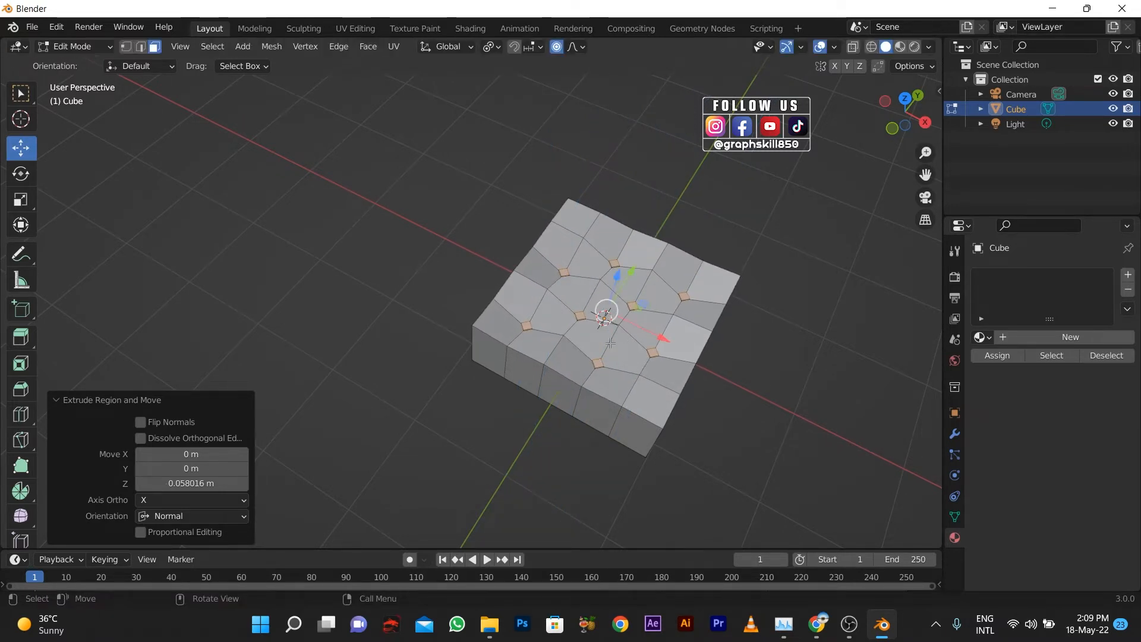
key(s)
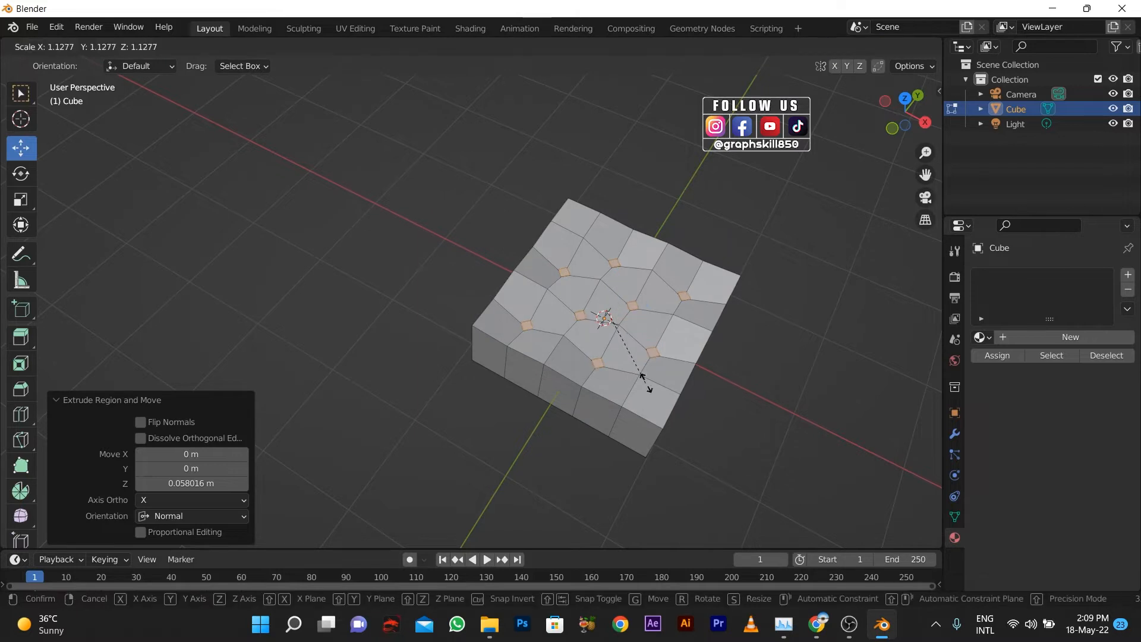
click(652, 390)
key(e)
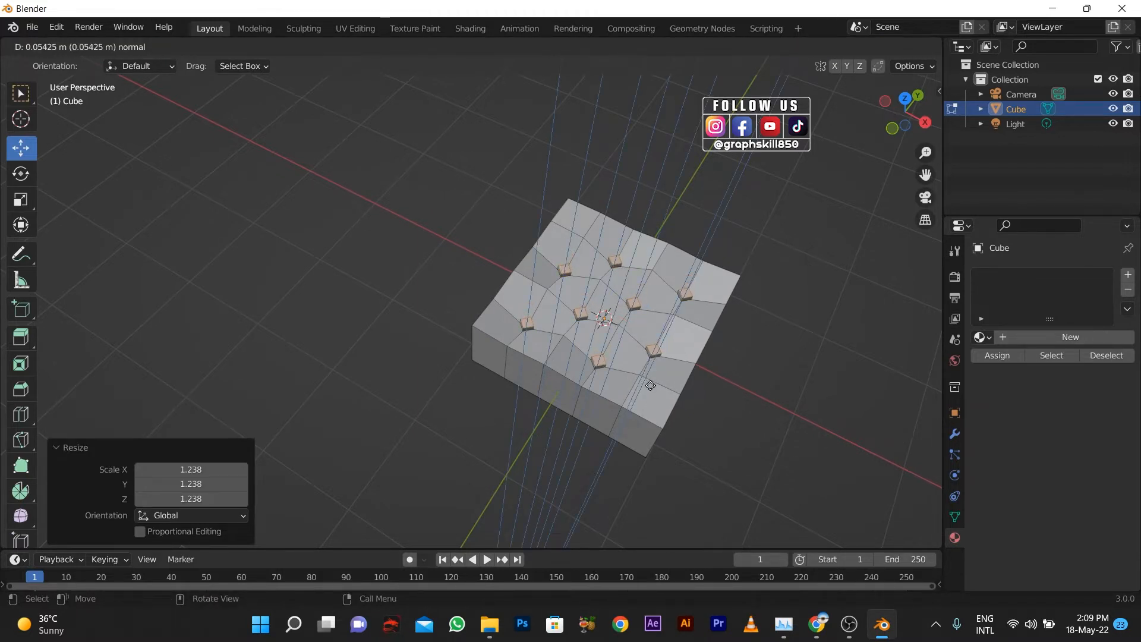
click(650, 385)
Add a Subdivision Surface modifier to the block and set its viewport level to 3.
middle_drag(628, 304, 390, 349)
scroll(625, 273, up, 4)
click(954, 454)
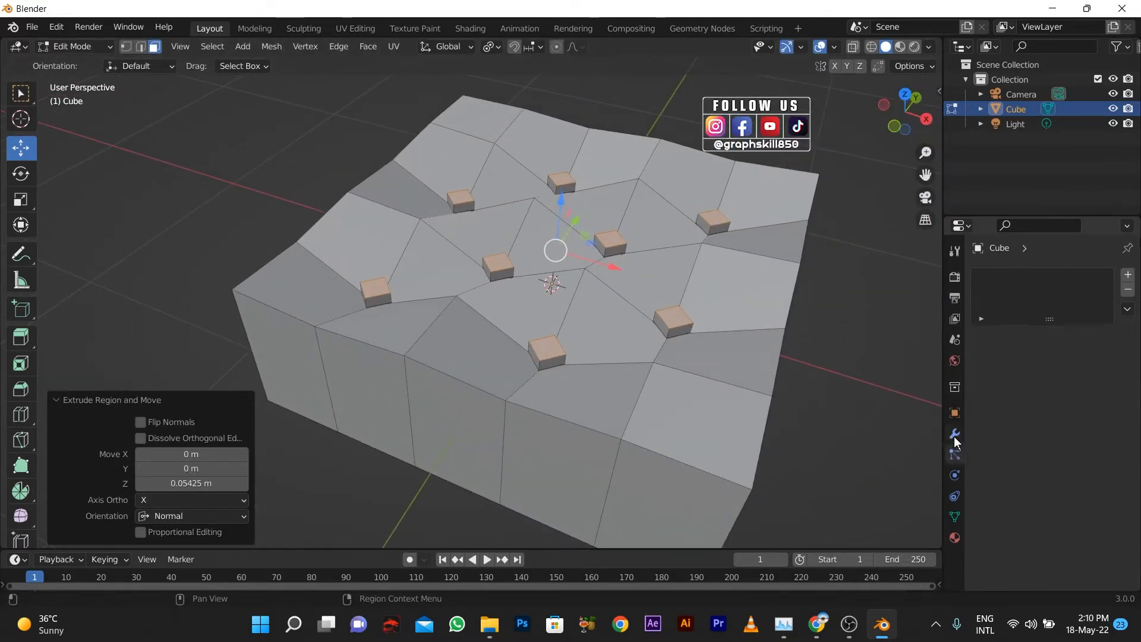
click(954, 435)
click(1028, 274)
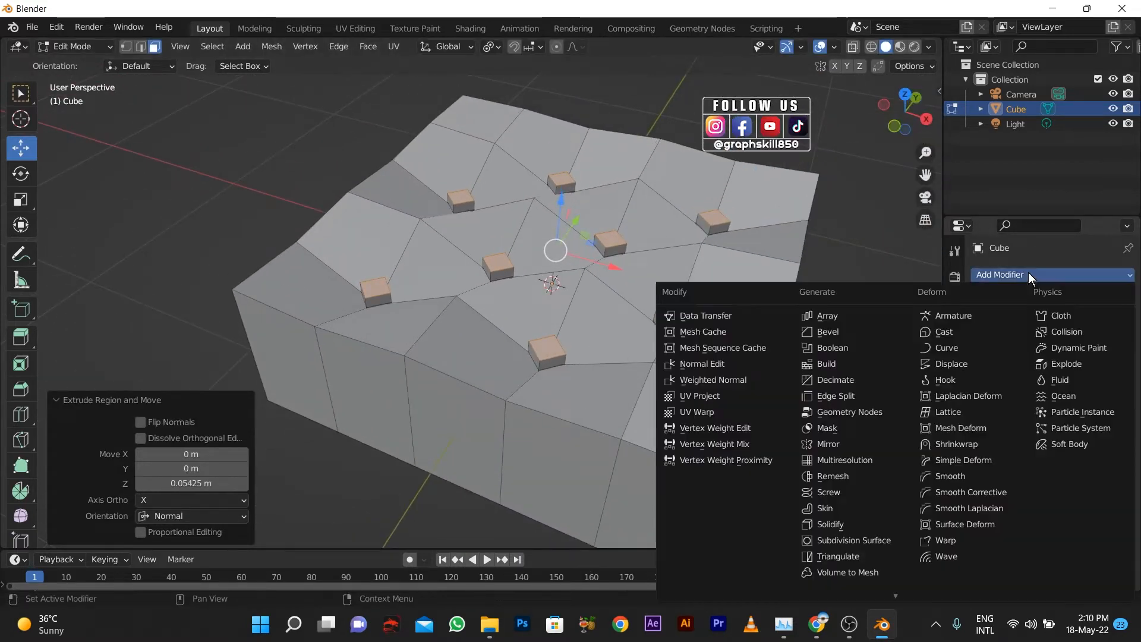
click(860, 541)
click(1106, 340)
click(1107, 342)
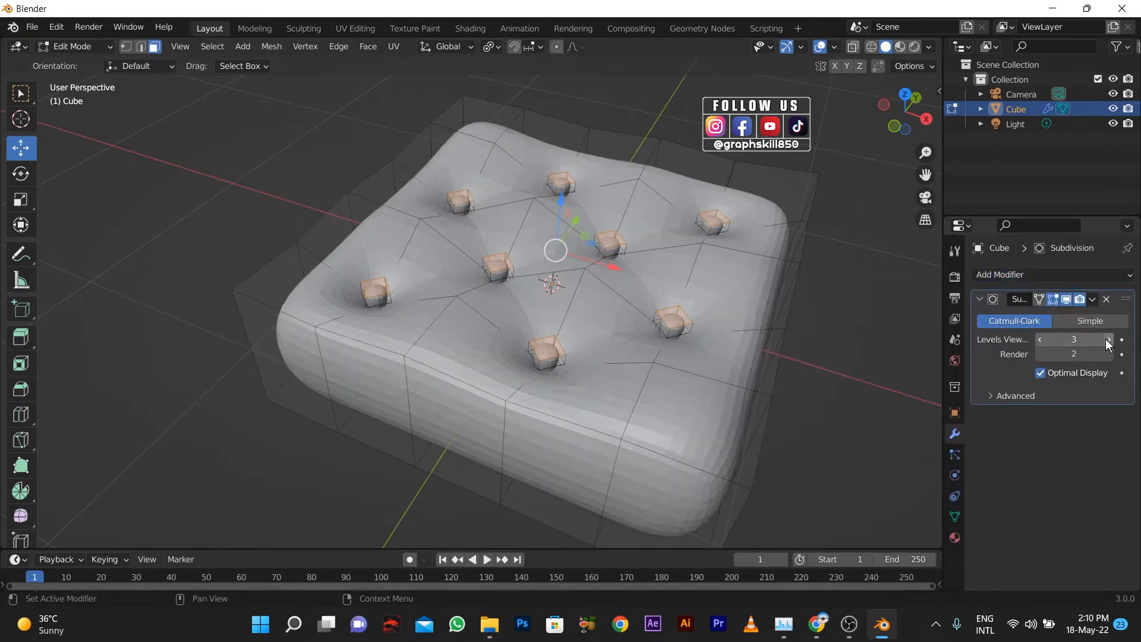
Lower the button faces slightly along Z, and undo back to before the Subdivision Surface modifier was added.
drag(559, 209, 556, 222)
key(Tab)
scroll(467, 294, down, 4)
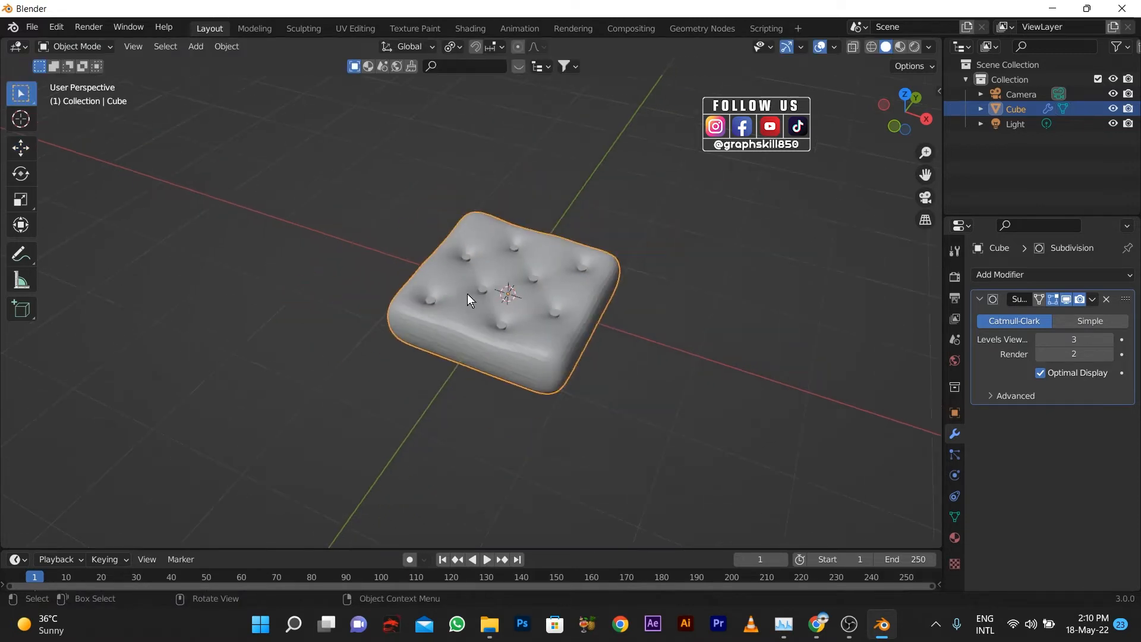
middle_drag(467, 294, 501, 355)
key(ctrl+z)
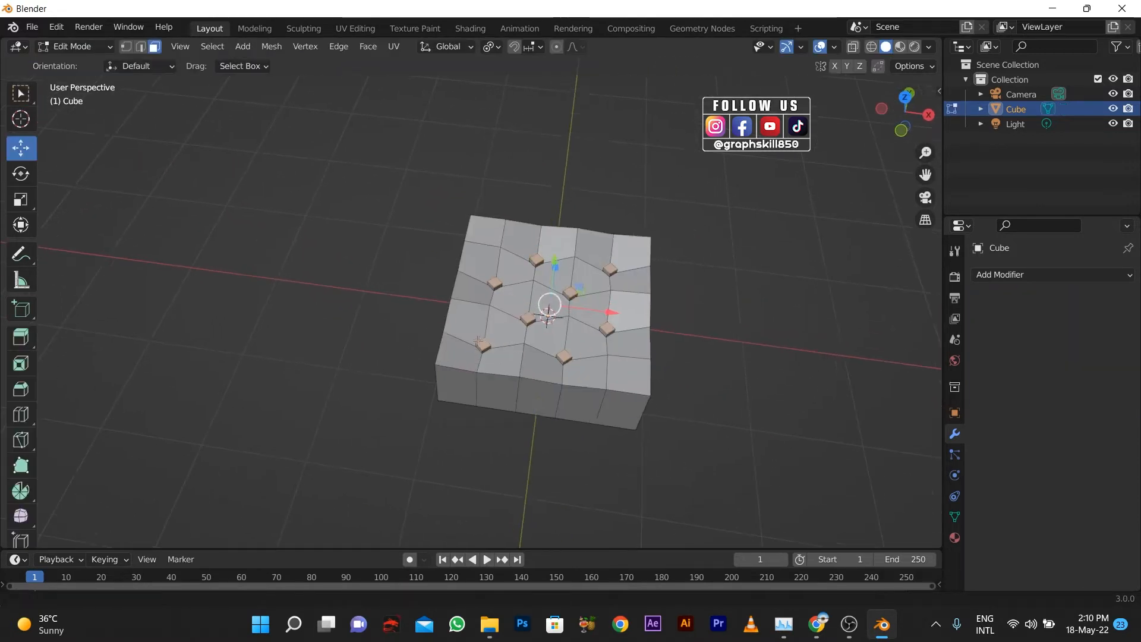
Extrude the small square faces outward about 0.028 m and add a Subdivision Surface modifier to the block.
scroll(501, 355, up, 3)
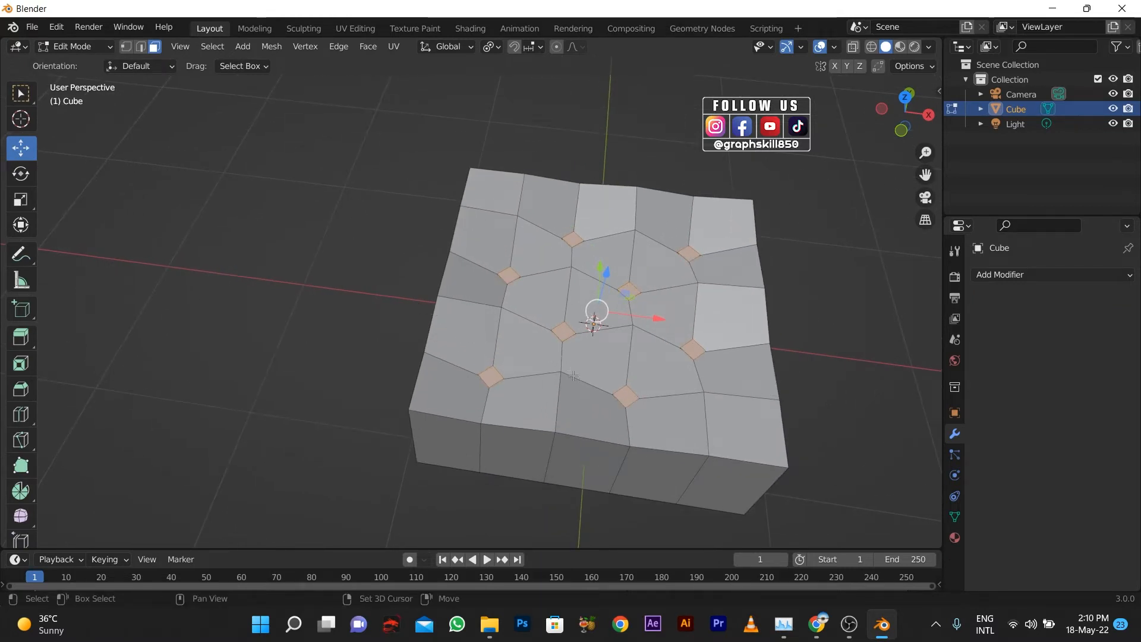
shift+middle_drag(573, 376, 454, 386)
key(e)
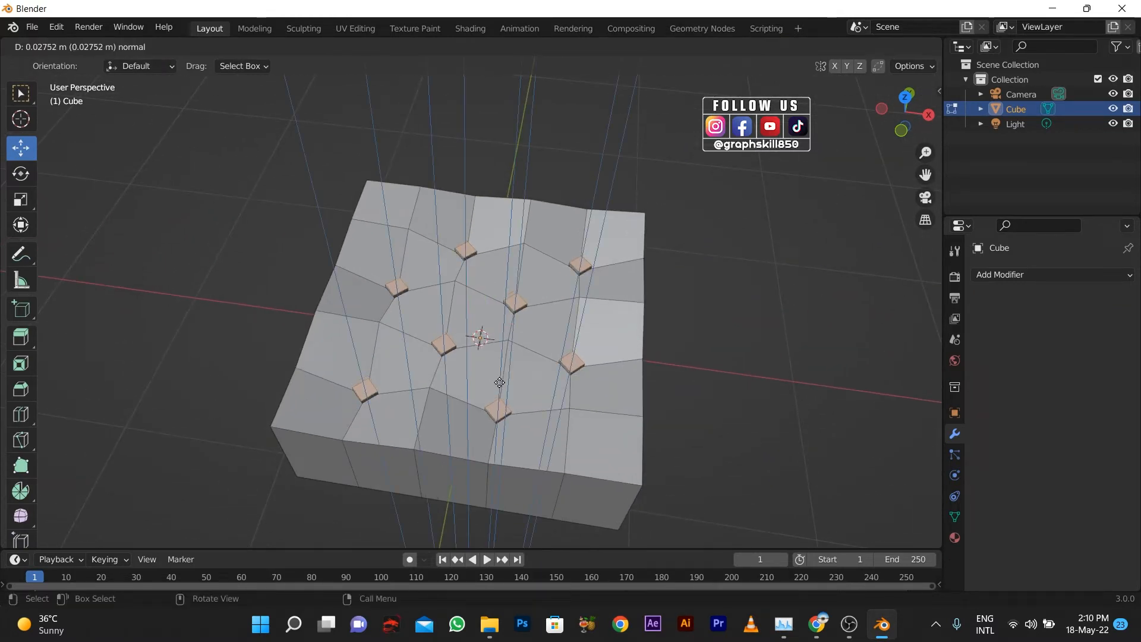
click(499, 383)
click(1023, 274)
click(868, 525)
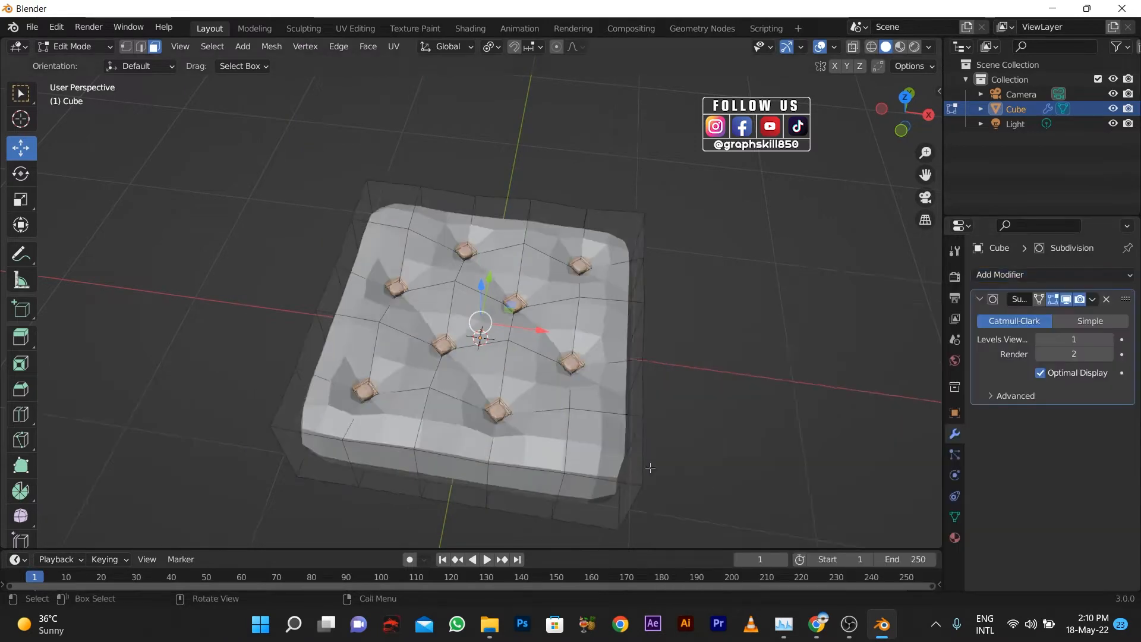
Lower the button faces about 0.046 m along Z and scale each one in place by about 2.199.
middle_drag(597, 448, 560, 423)
scroll(477, 315, up, 3)
shift+middle_drag(285, 247, 575, 291)
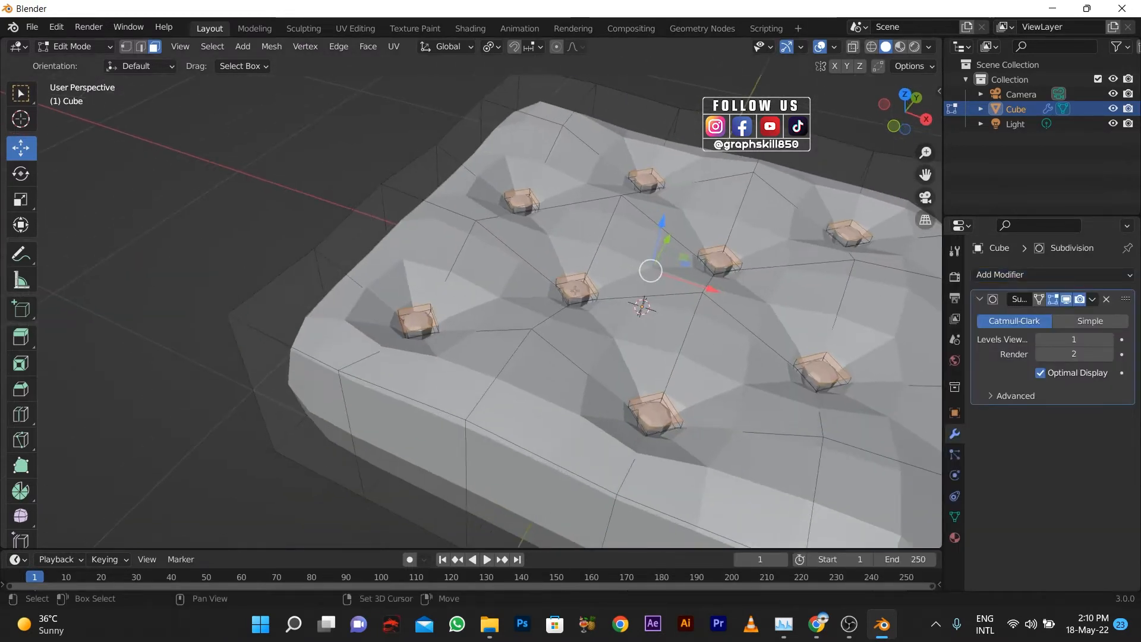
drag(666, 240, 716, 302)
key(ctrl+z)
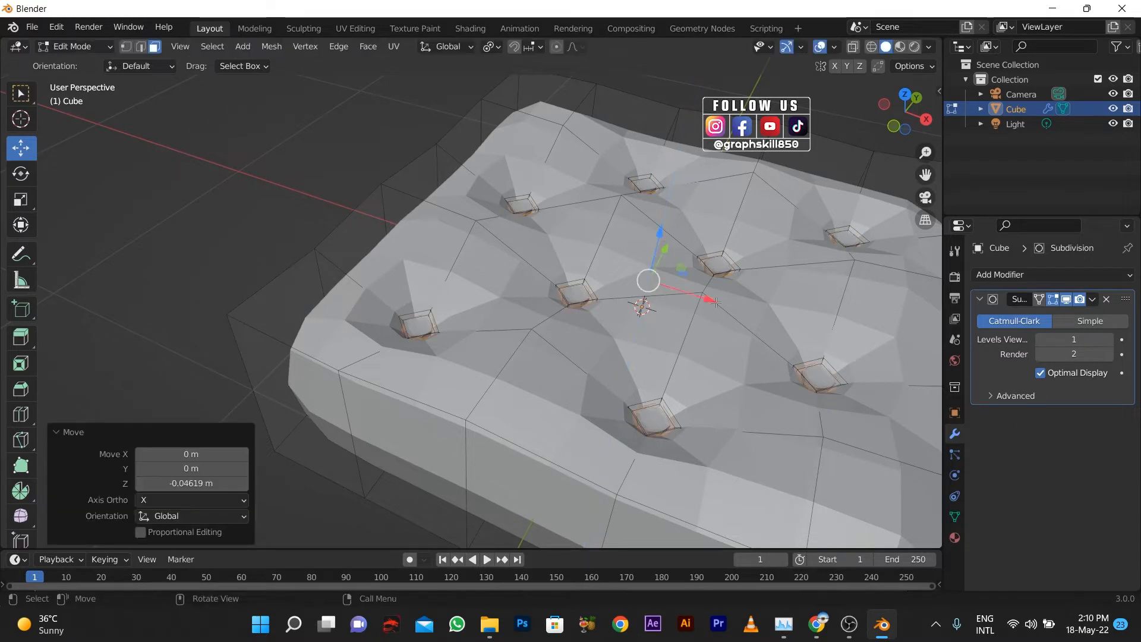
key(s)
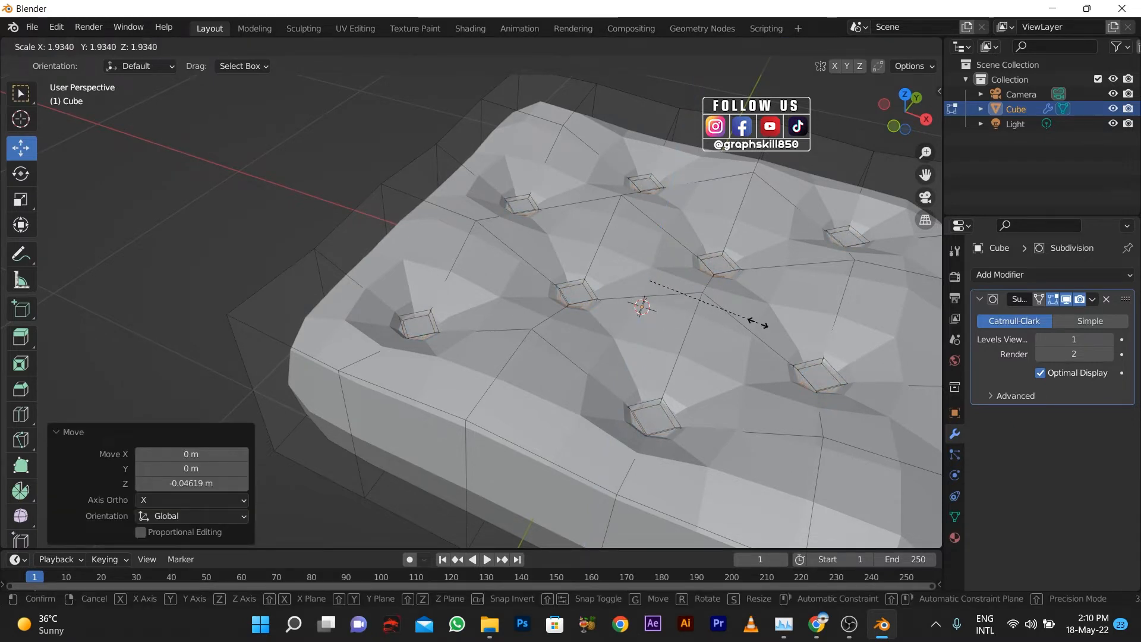
click(764, 331)
Set the subdivision viewport level to 4 and raise the button faces about 0.028 m along Z.
click(1109, 339)
click(1109, 339)
click(1109, 339)
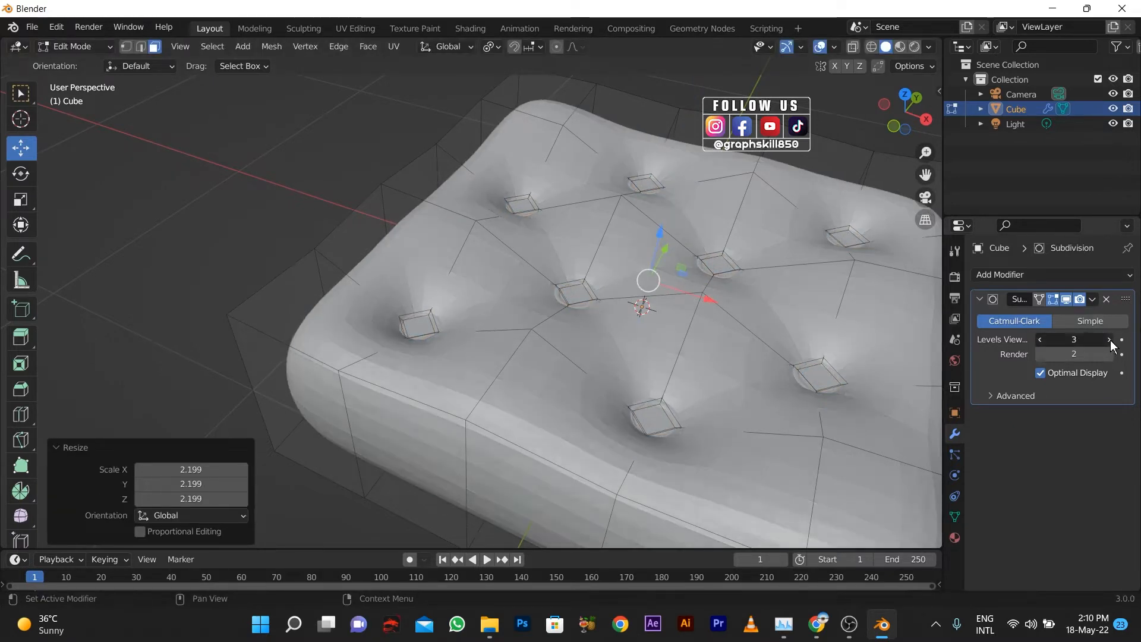
key(g)
key(z)
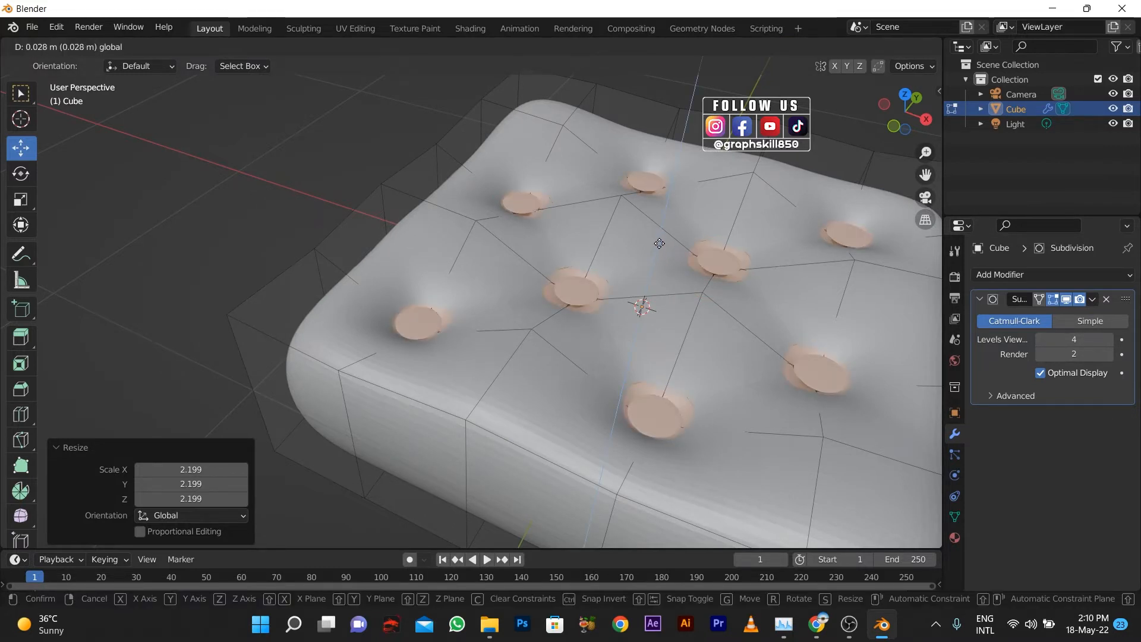
click(659, 241)
Add two material slots to the cushion and create a new material in each.
scroll(499, 326, down, 3)
scroll(499, 326, down, 2)
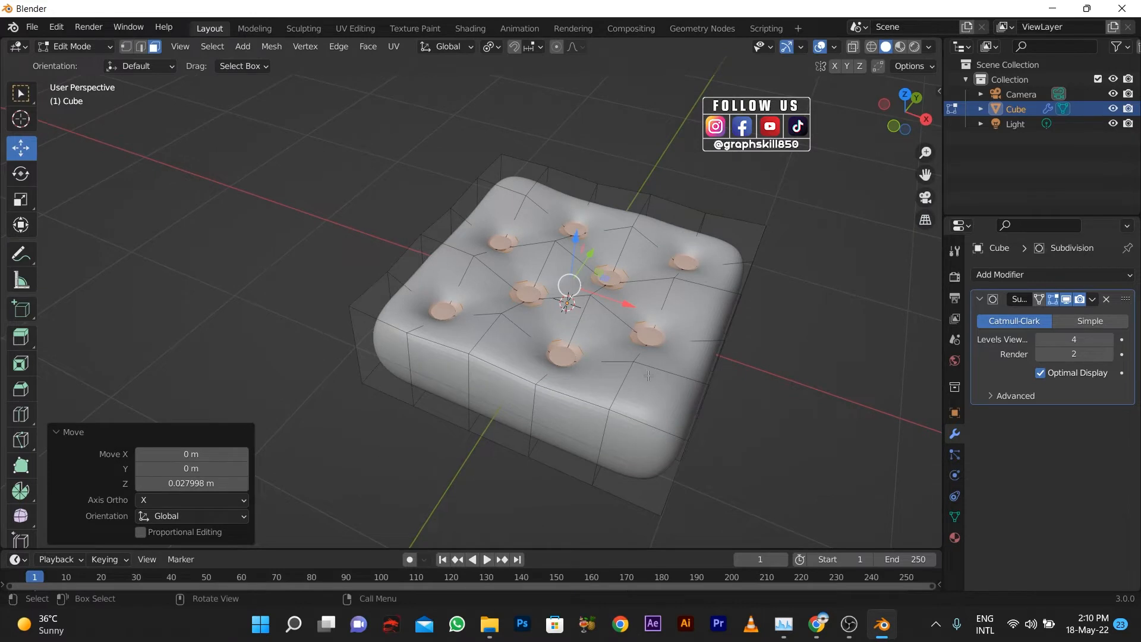
scroll(499, 326, down, 2)
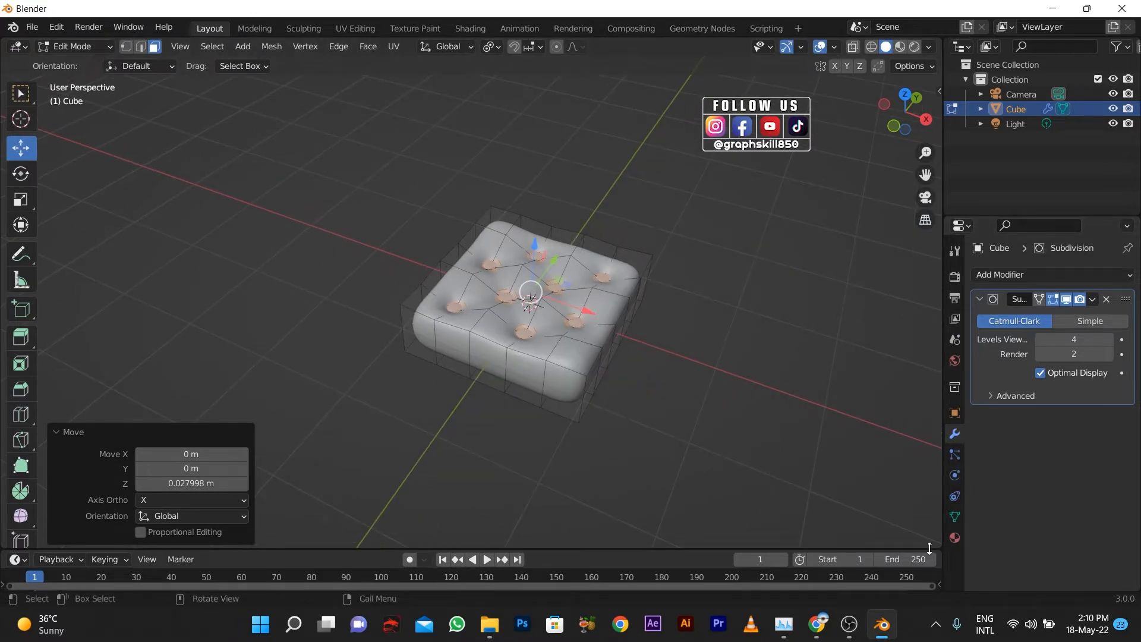
click(955, 537)
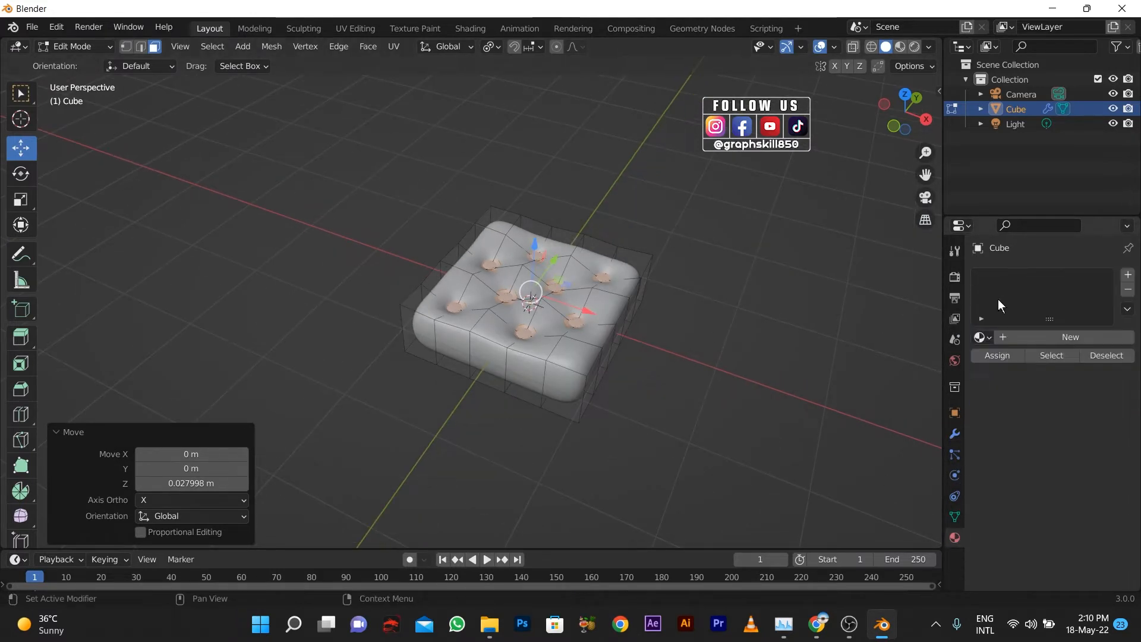
click(1127, 275)
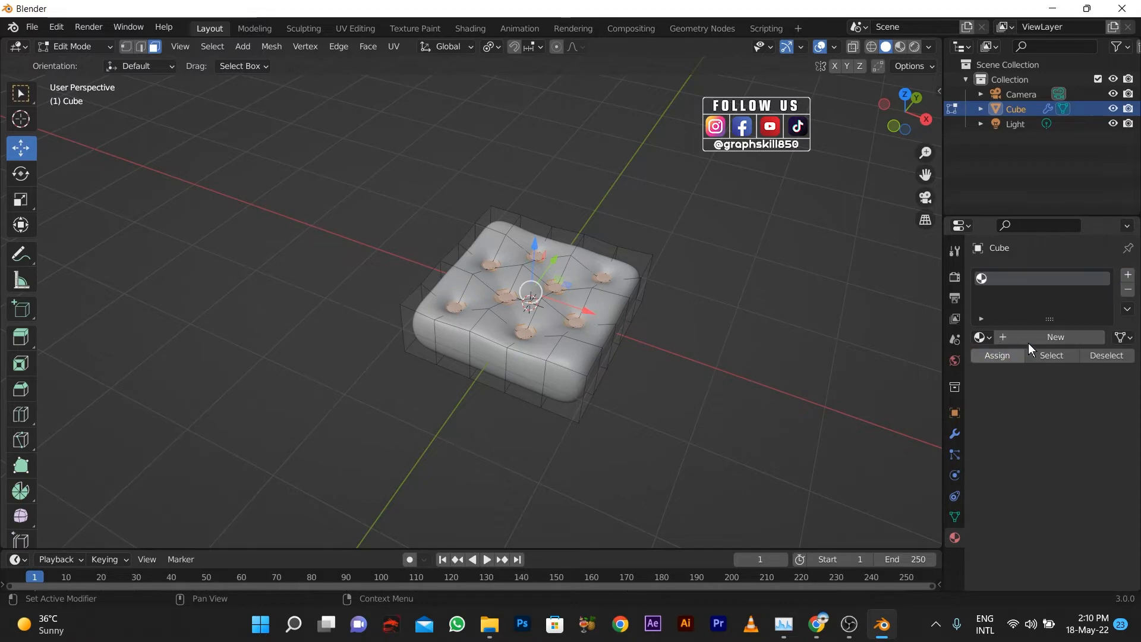
click(1037, 338)
click(1128, 275)
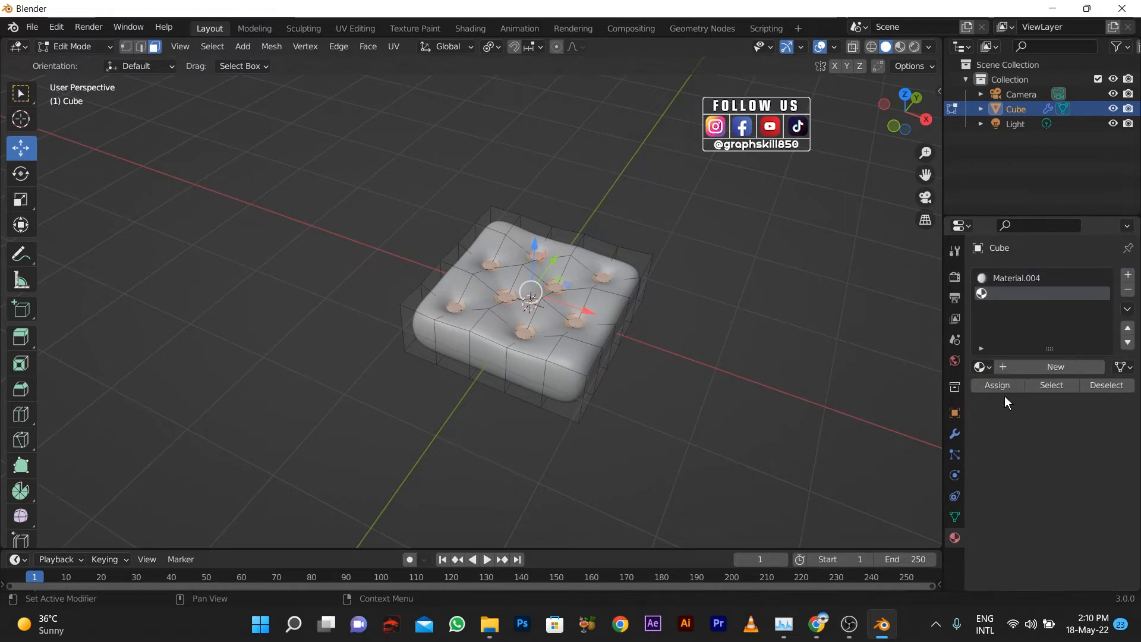
click(1032, 366)
Try a light orange base colour on the second material, return it to near-white, and view the cushion in Object Mode with Material Preview shading.
click(1068, 542)
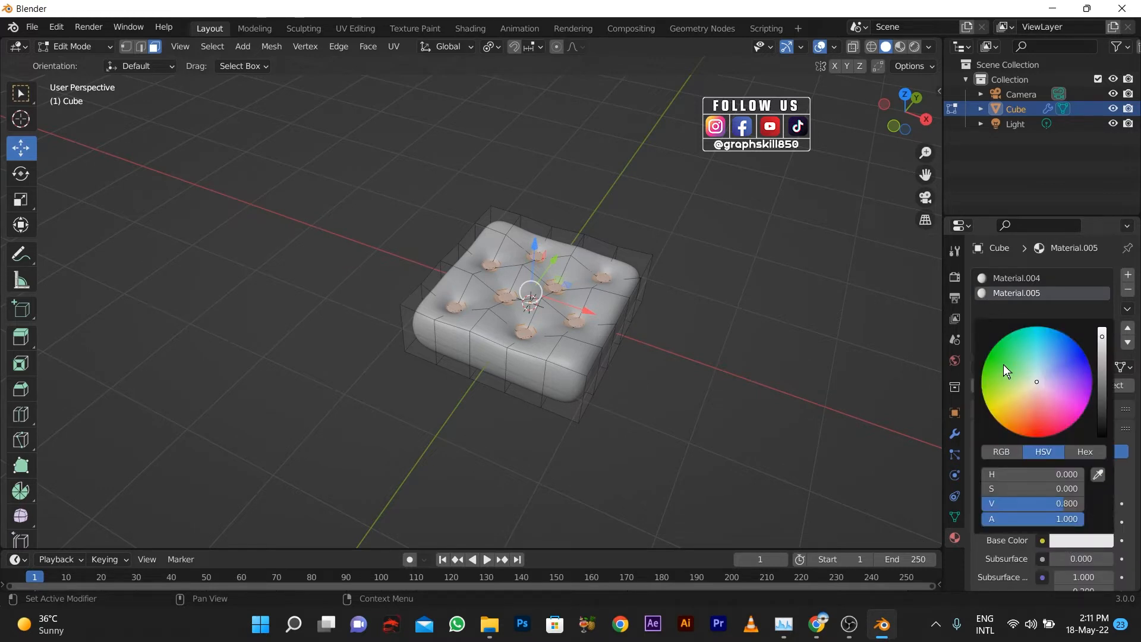
drag(1011, 387, 1029, 405)
click(903, 45)
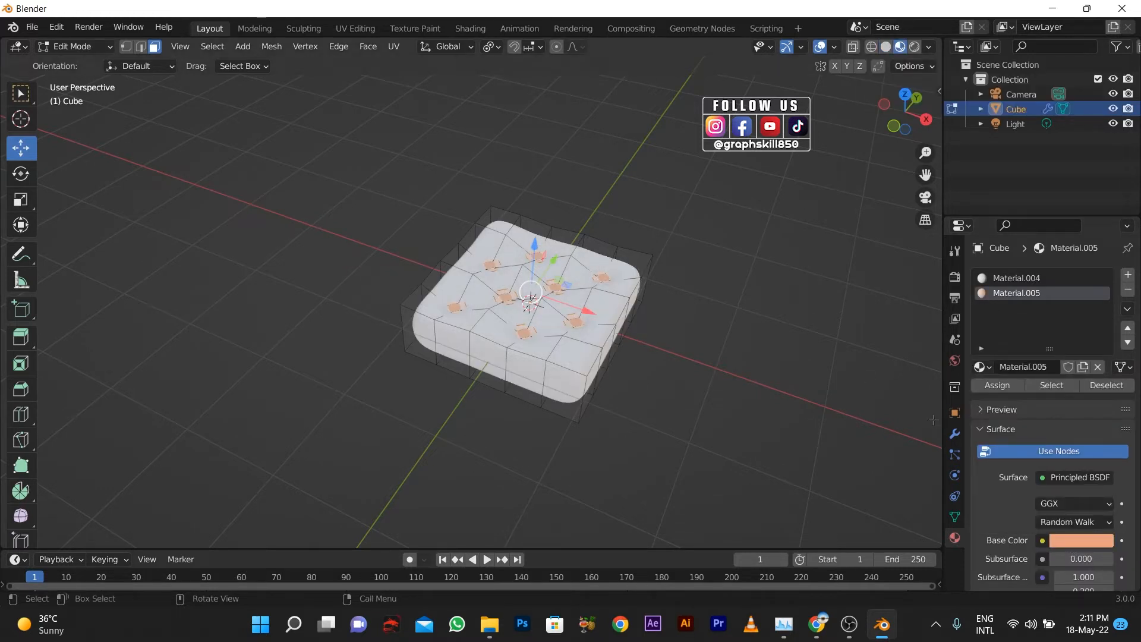
click(1065, 540)
drag(1053, 376, 1037, 382)
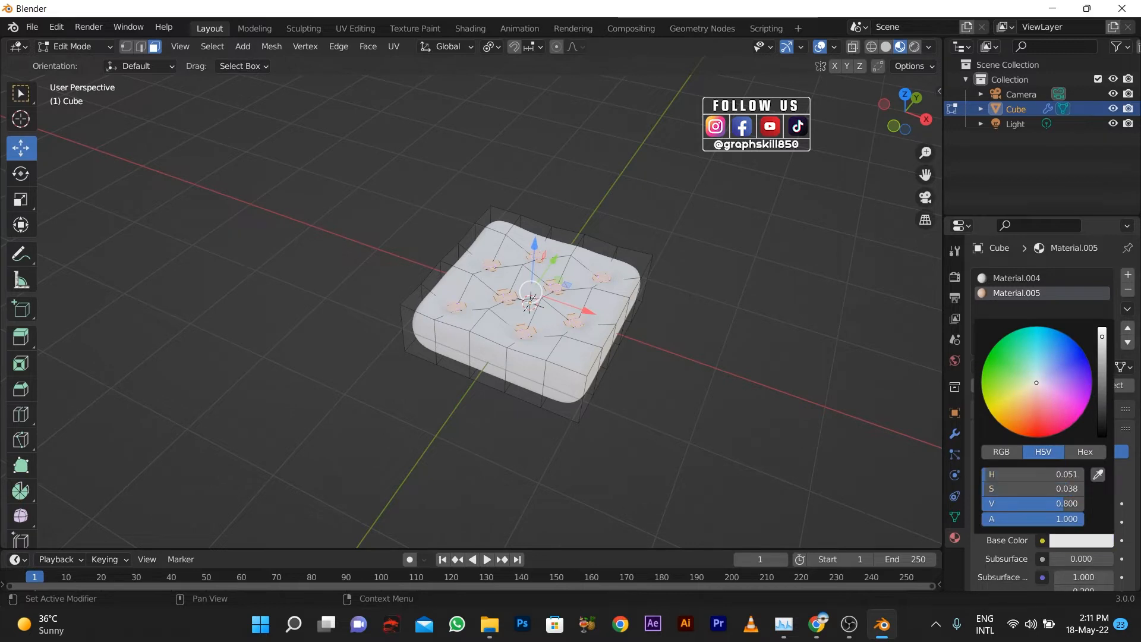
key(Tab)
middle_drag(548, 387, 523, 375)
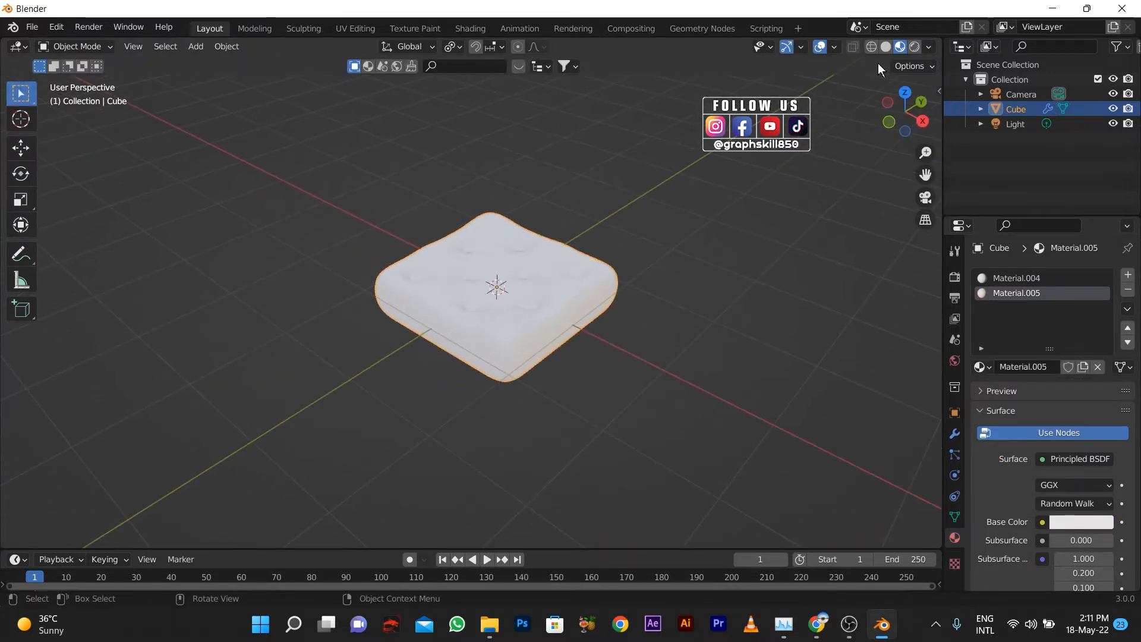
click(888, 48)
click(897, 48)
Select all the faces on the cushion's underside in Edit Mode and inset them together by about 0.147 m.
middle_drag(597, 283, 618, 212)
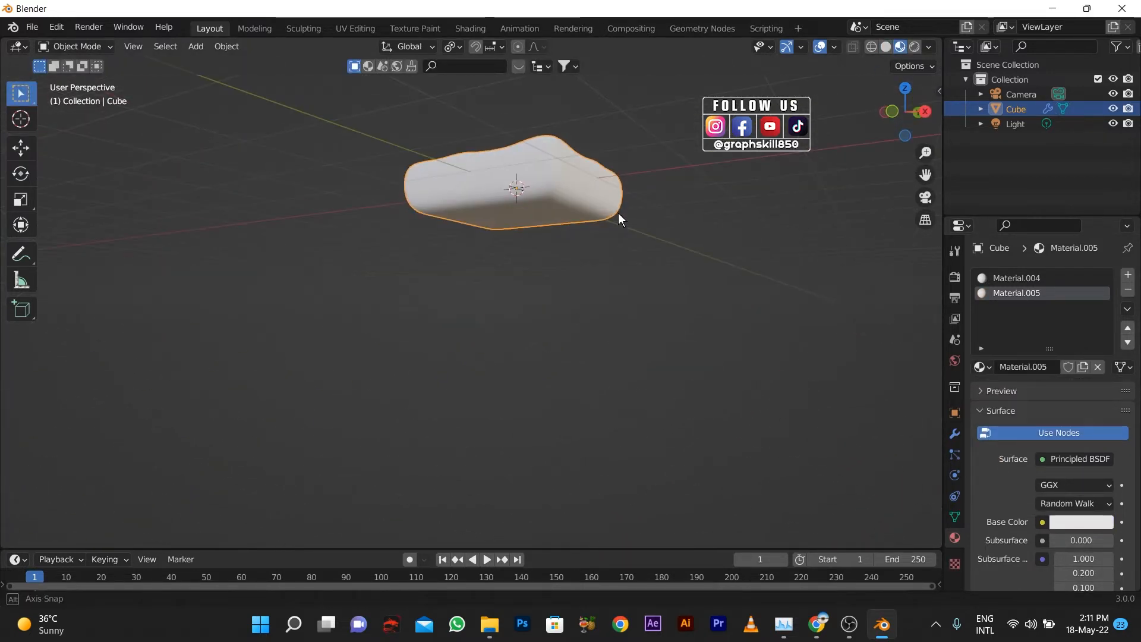
middle_drag(512, 204, 526, 176)
key(Tab)
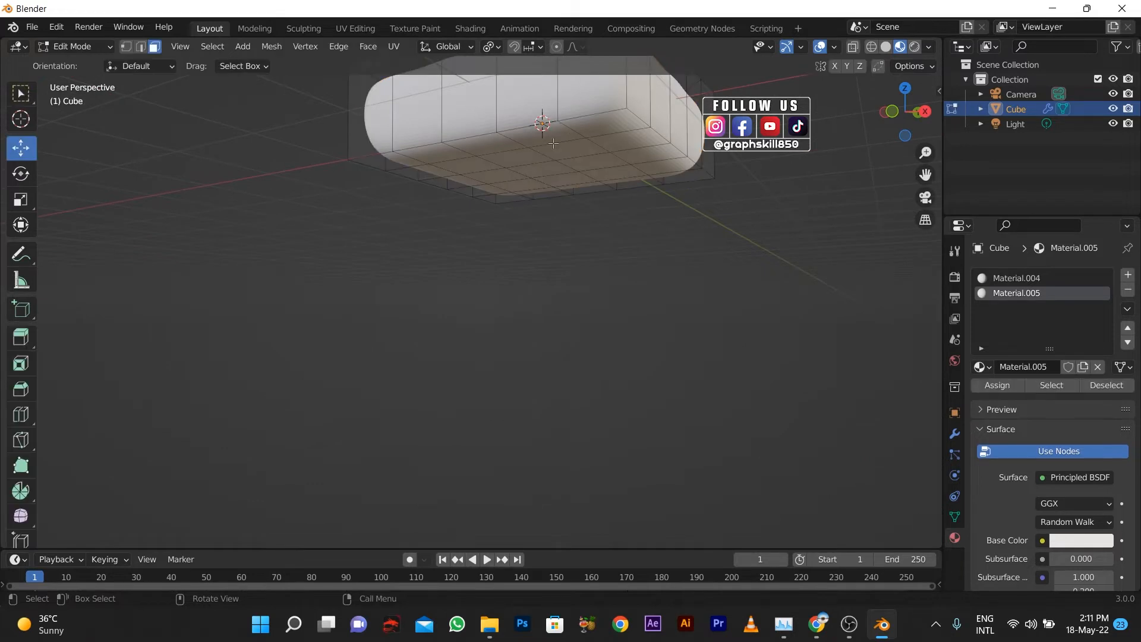
click(554, 148)
middle_drag(630, 260, 645, 289)
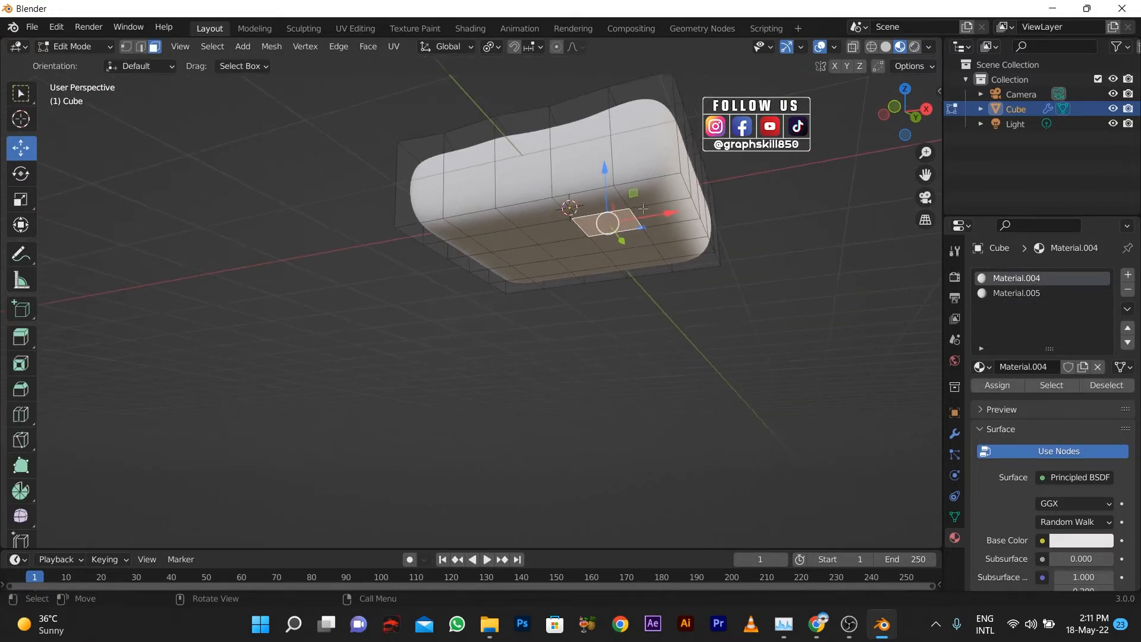
click(651, 194)
shift+click(591, 205)
shift+click(533, 215)
shift+click(476, 223)
shift+click(437, 228)
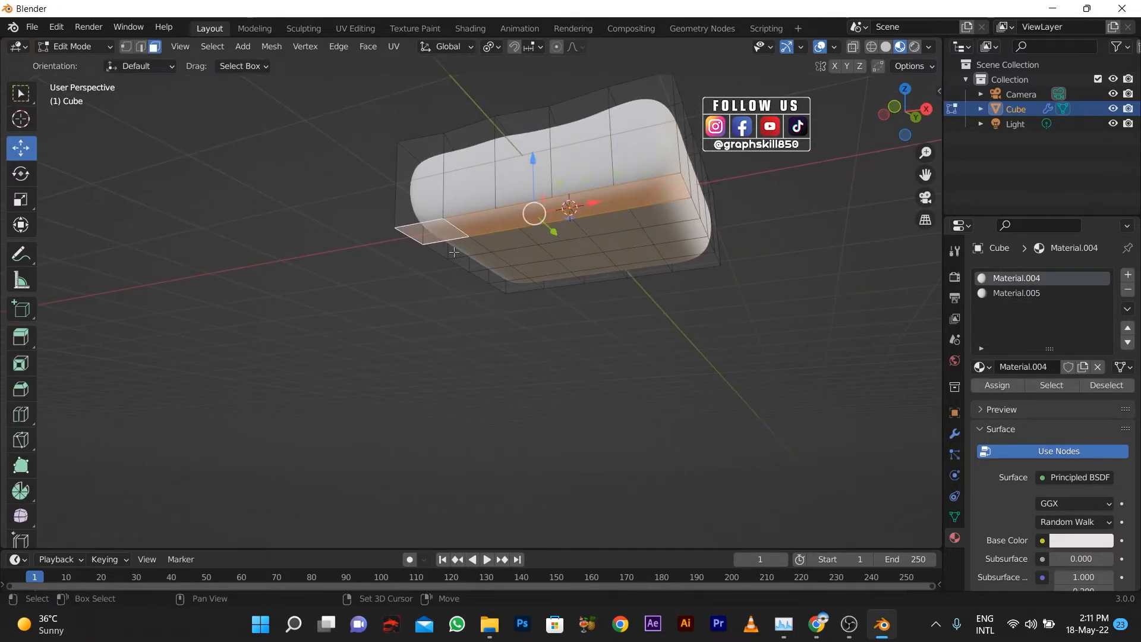
middle_drag(480, 268, 527, 221)
shift+click(479, 191)
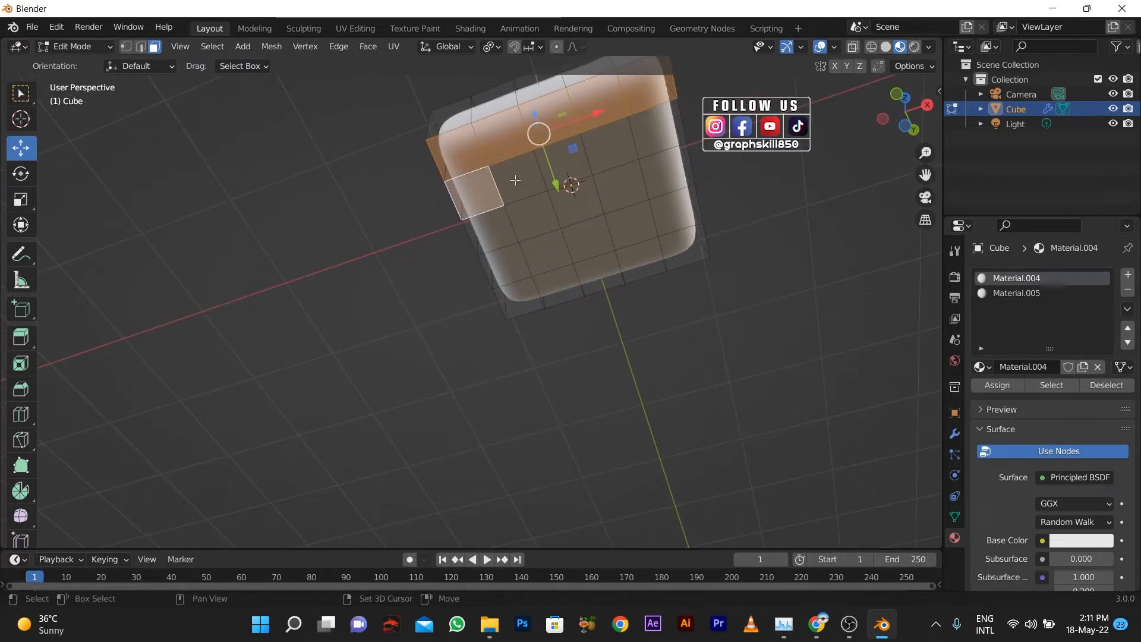
shift+click(521, 177)
shift+click(572, 161)
shift+click(611, 146)
shift+click(663, 173)
shift+click(621, 186)
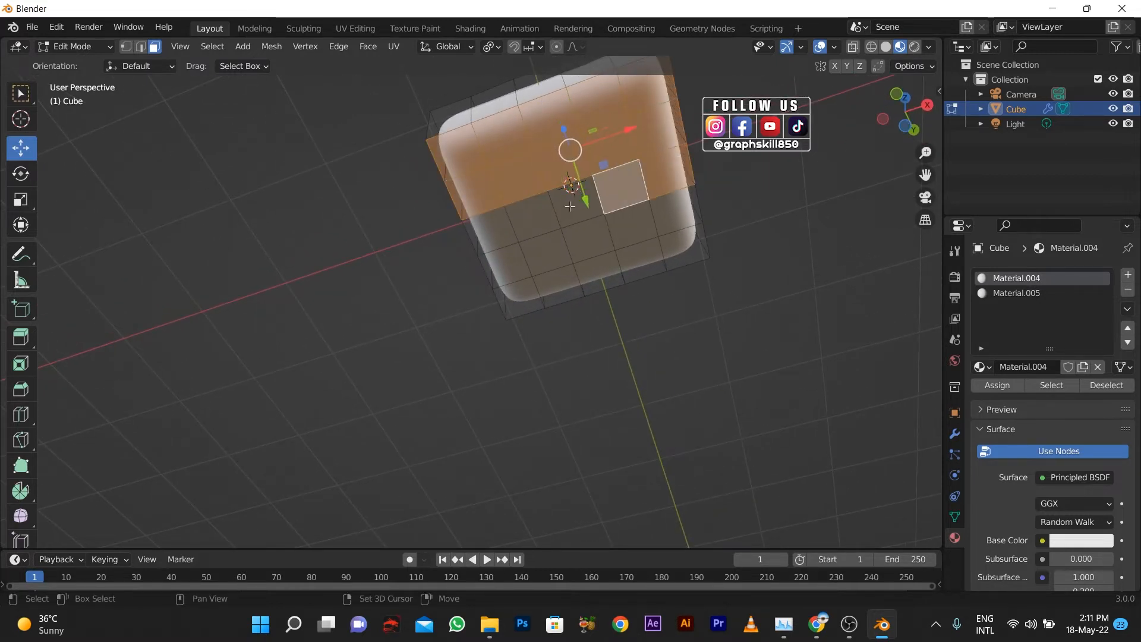
shift+click(531, 216)
shift+click(496, 222)
shift+click(506, 276)
shift+click(553, 251)
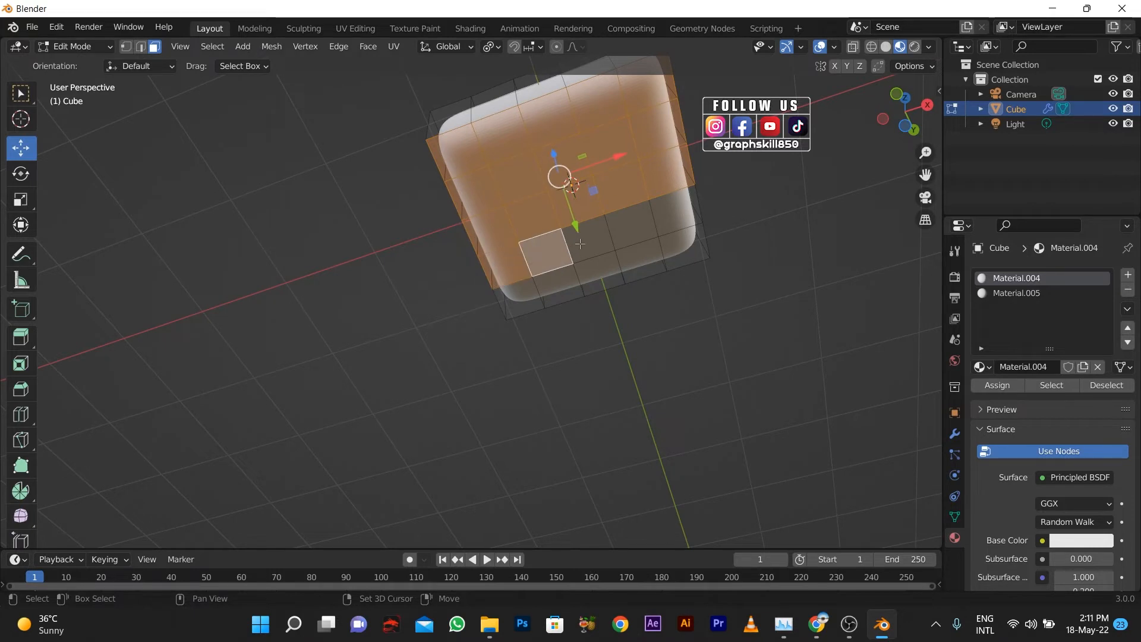
shift+click(585, 241)
shift+click(639, 221)
shift+click(677, 211)
shift+click(645, 262)
shift+click(606, 271)
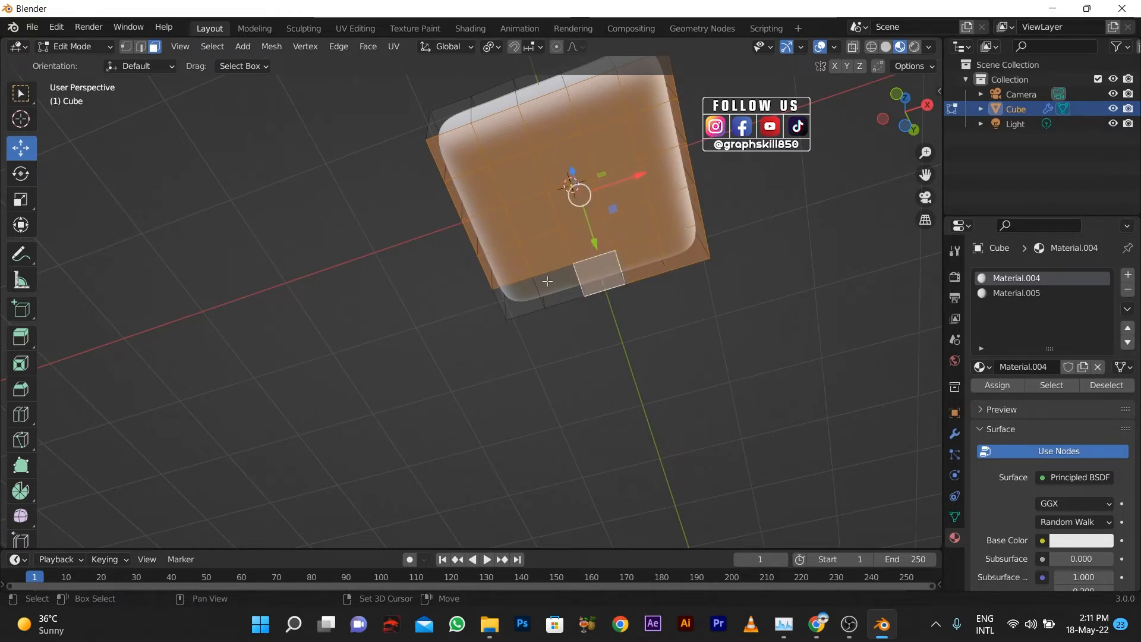
shift+click(541, 303)
key(i)
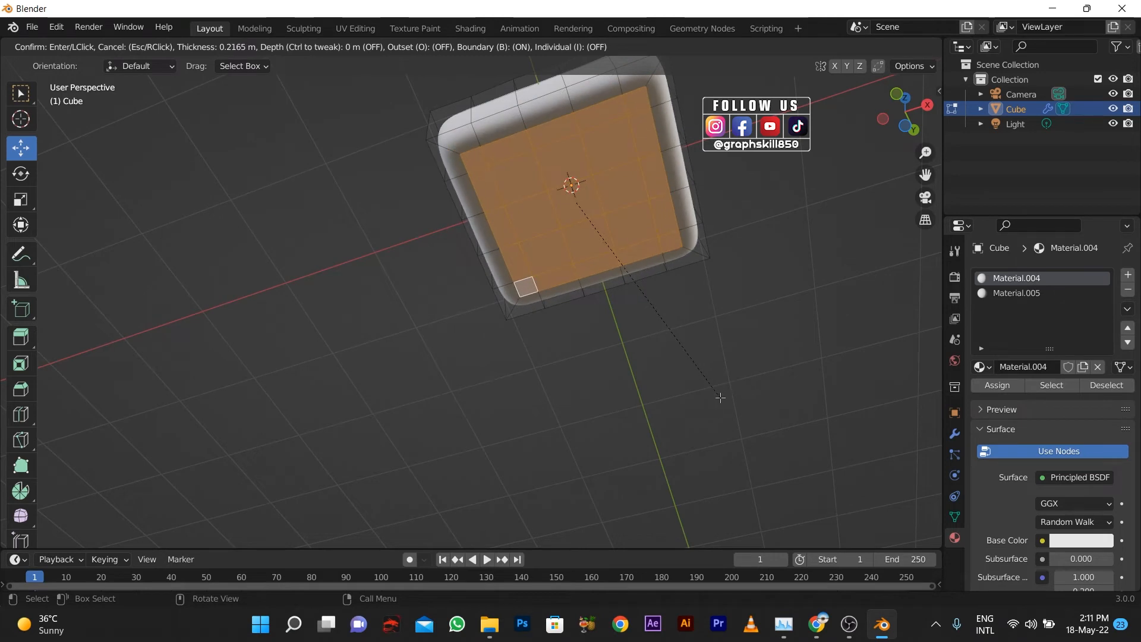
click(722, 403)
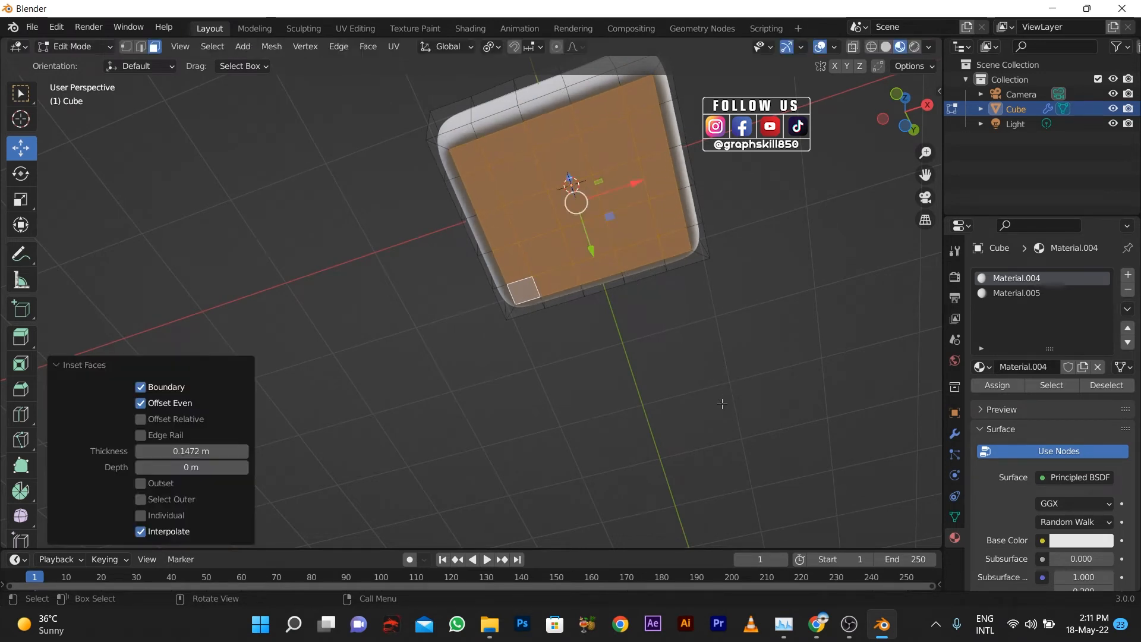
Extrude the inset underside faces outward about 0.163 m, and extrude them again about 0.007 m inward.
key(e)
click(722, 413)
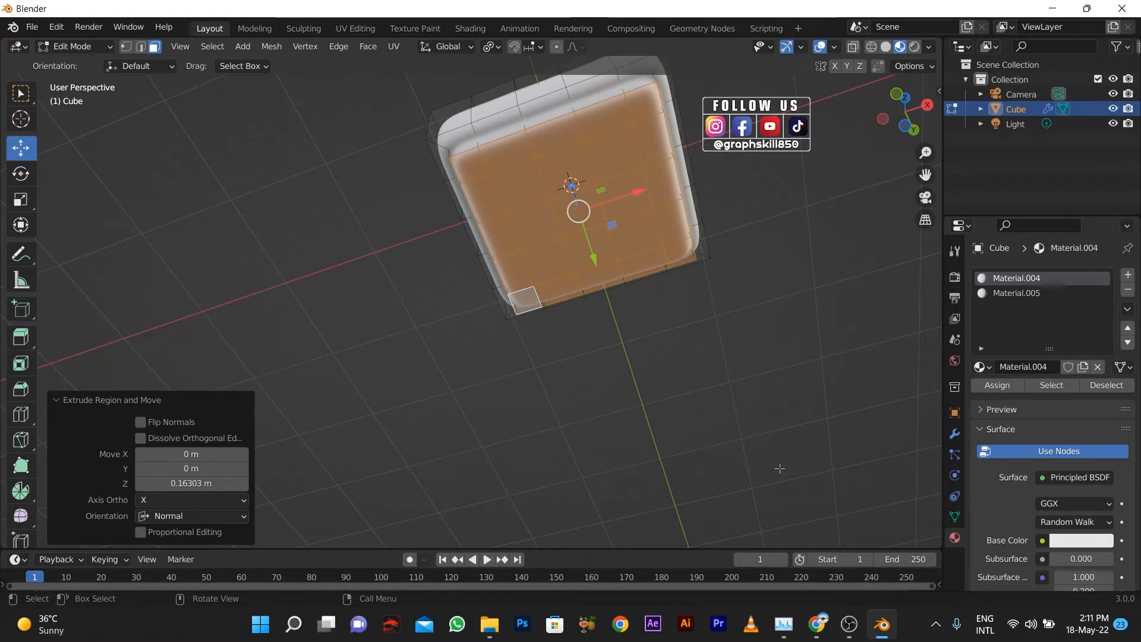
key(e)
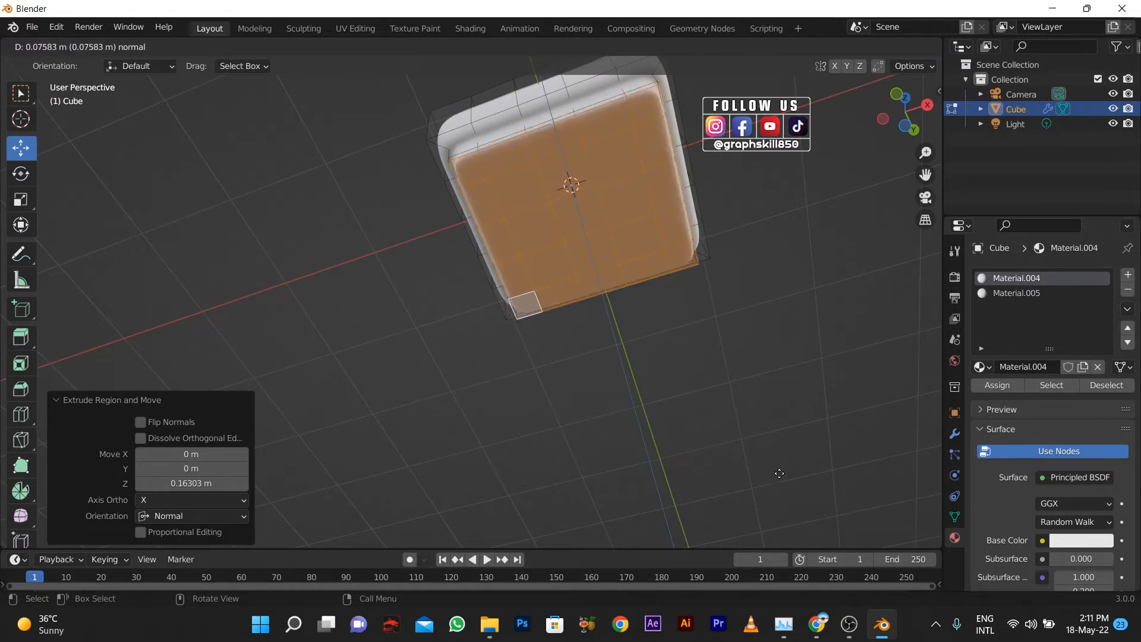
click(775, 469)
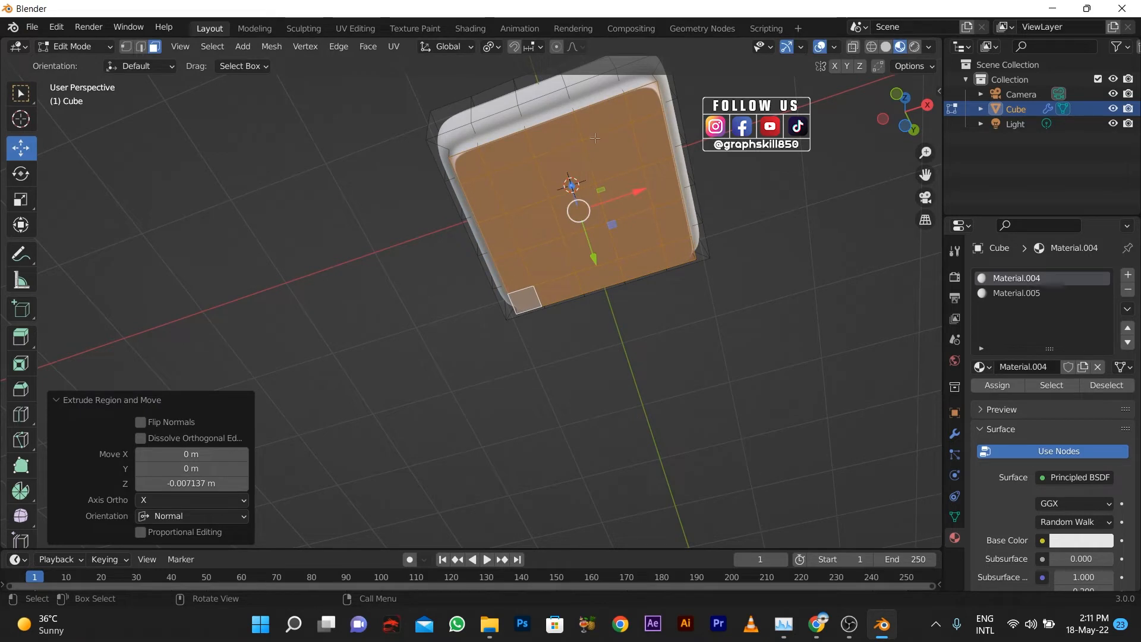
Try a loop cut across the outer row of faces on the underside, and undo it.
key(ctrl+r)
click(566, 113)
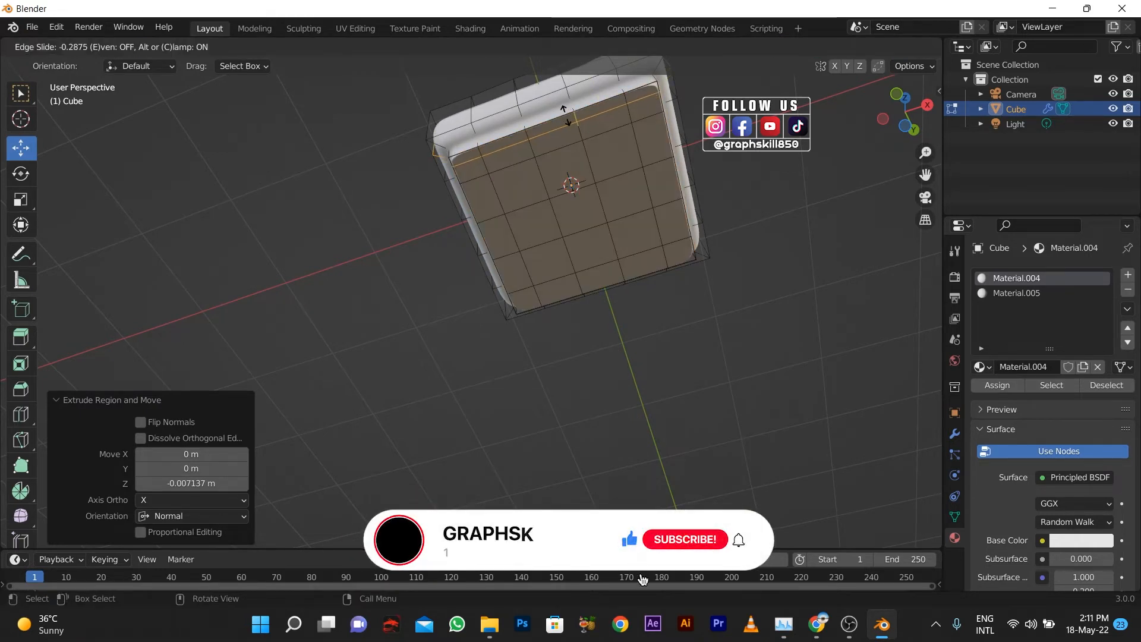
click(565, 113)
key(ctrl+z)
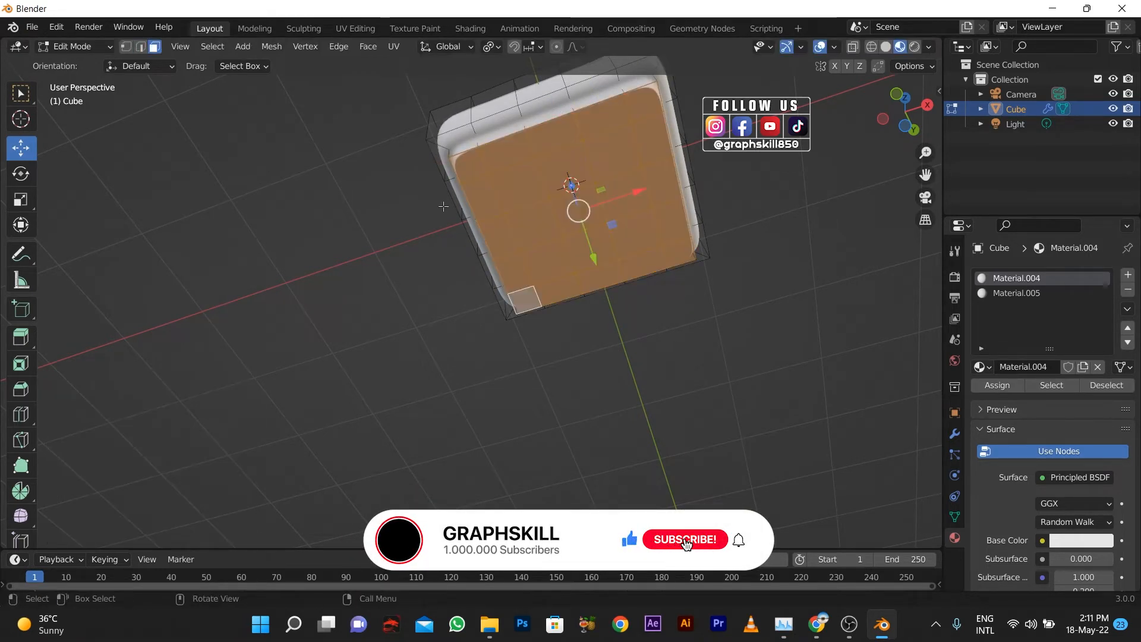
Select the four corner faces of the extruded underside and inset each one individually by about 0.042 m.
click(474, 176)
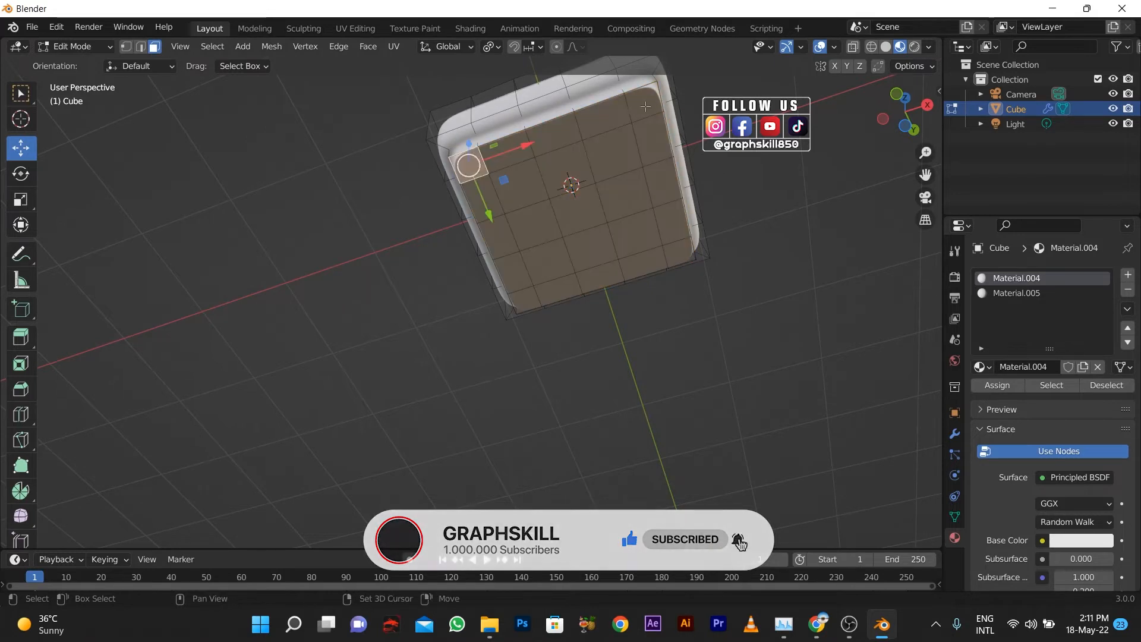
shift+click(646, 107)
shift+click(679, 253)
shift+click(525, 299)
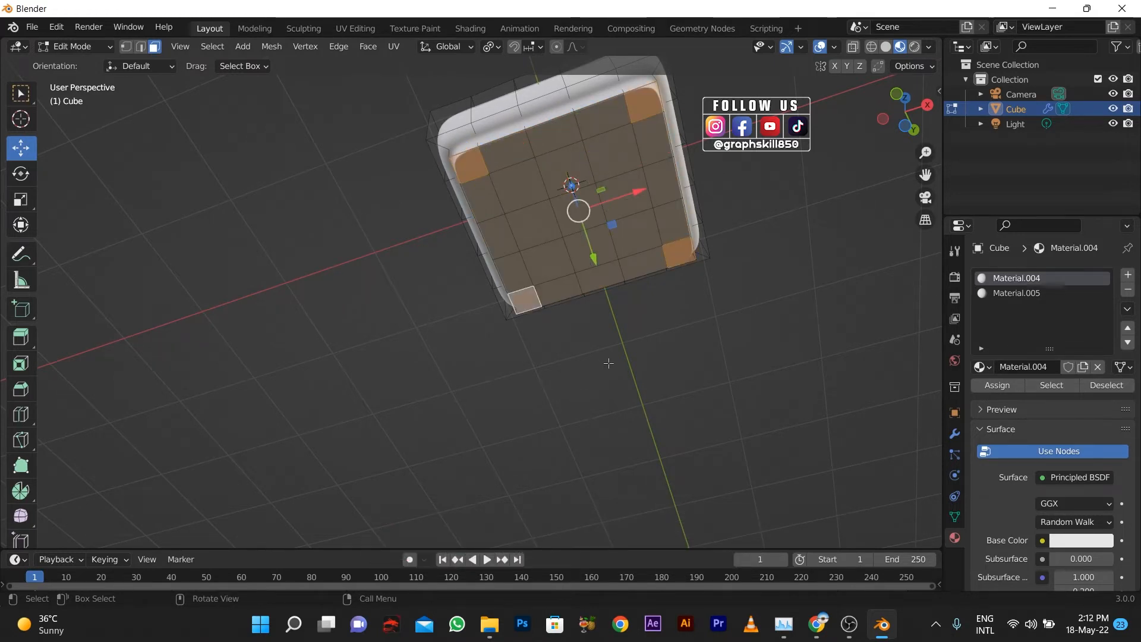
key(i)
key(i)
click(664, 341)
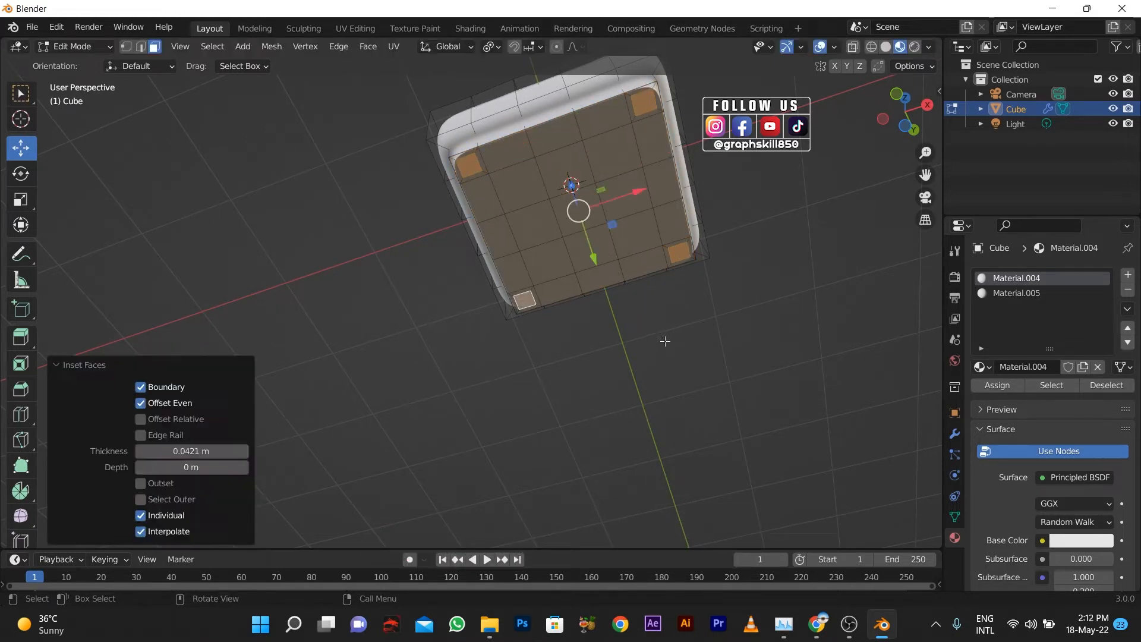
Extrude the four inset corner faces downward into legs, and raise the leg ends about 0.285 m along Z.
key(e)
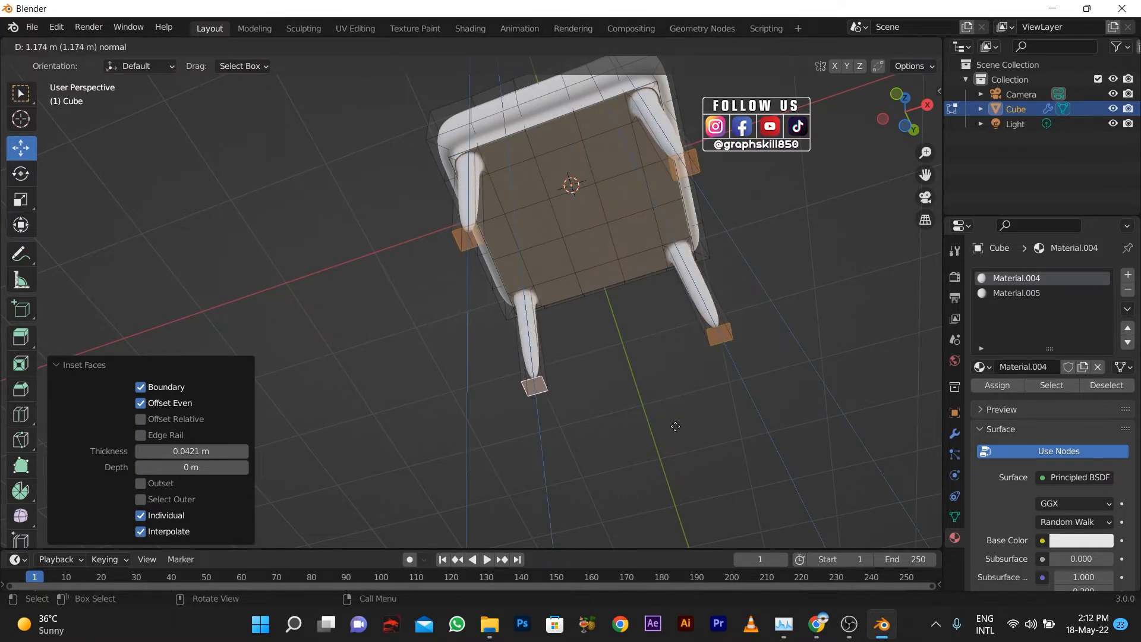
click(672, 412)
middle_drag(672, 412, 520, 355)
key(g)
key(z)
click(523, 339)
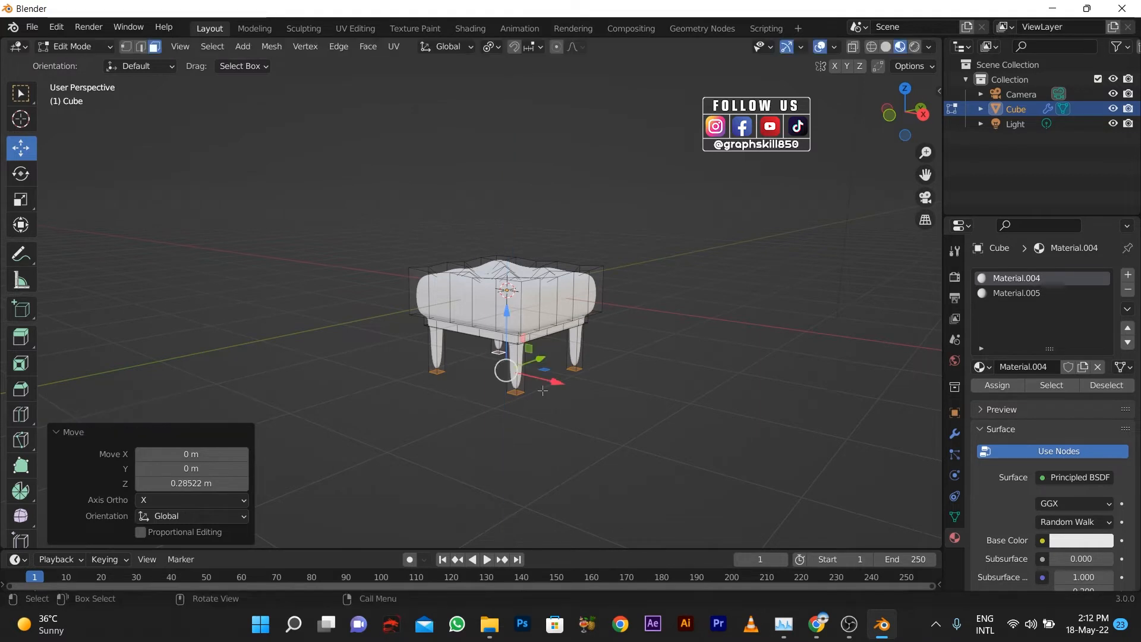
Grow the selection from the leg ends to cover all four legs and the base, and add a new material slot.
key(ctrl+KP_Add)
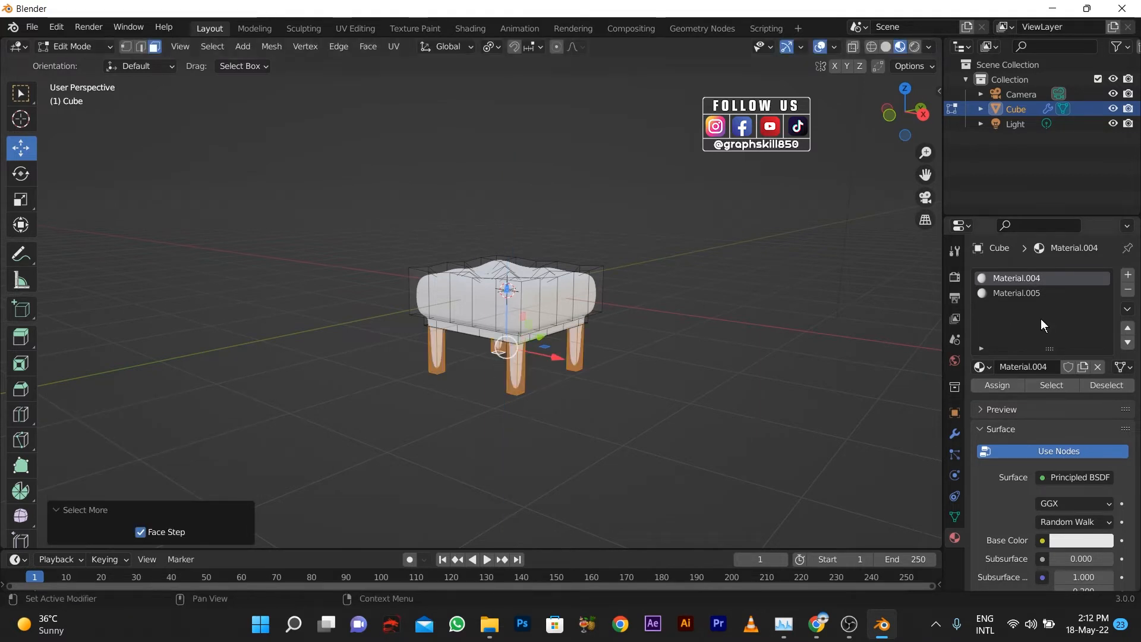
click(1128, 276)
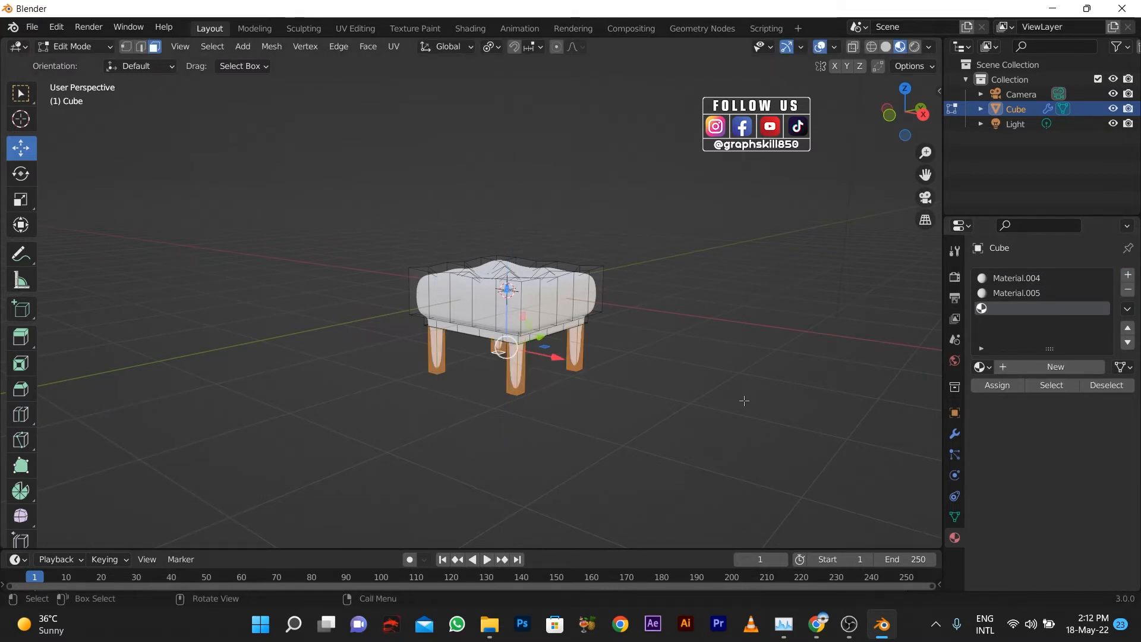
key(ctrl+KP_Add)
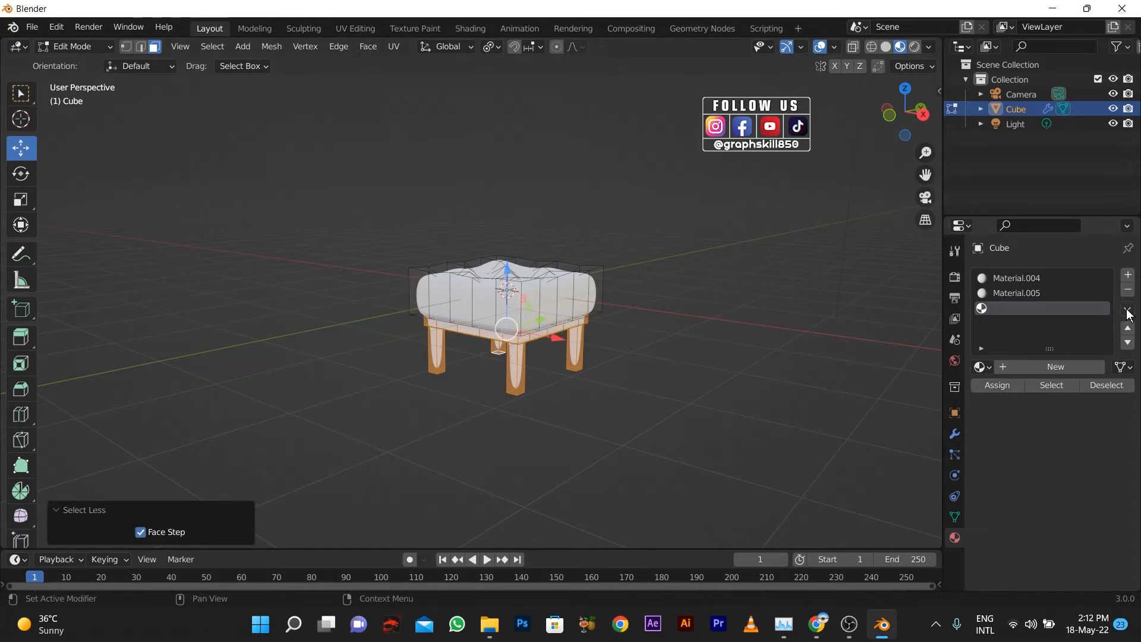
Create a material in the new slot, assign it to the legs and base, and make its base color orange-red.
click(1019, 372)
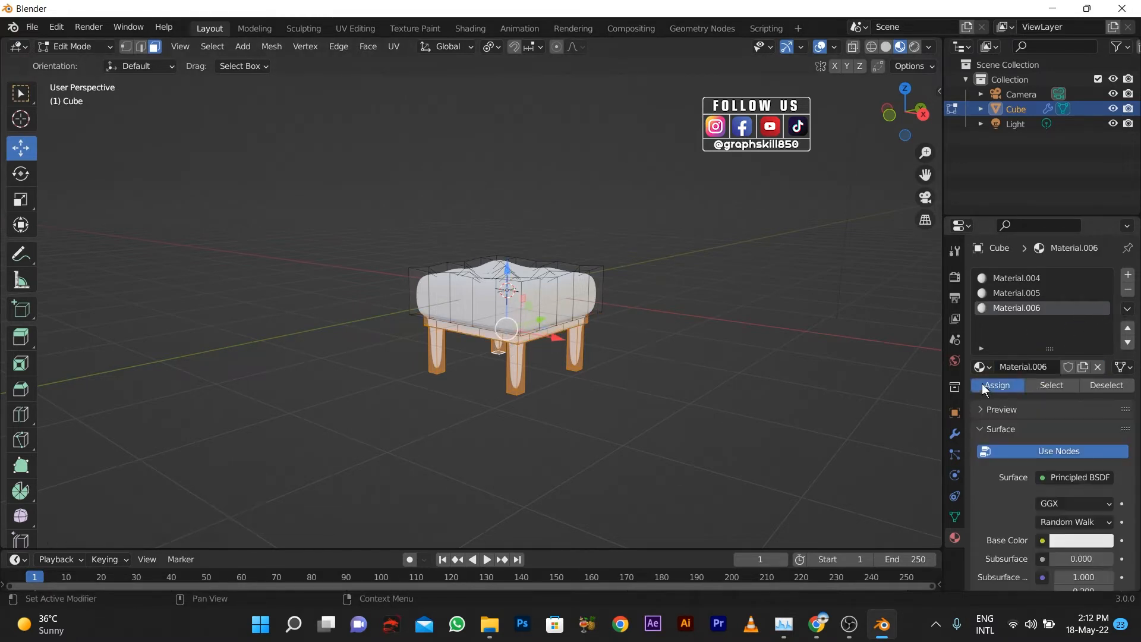
click(1067, 540)
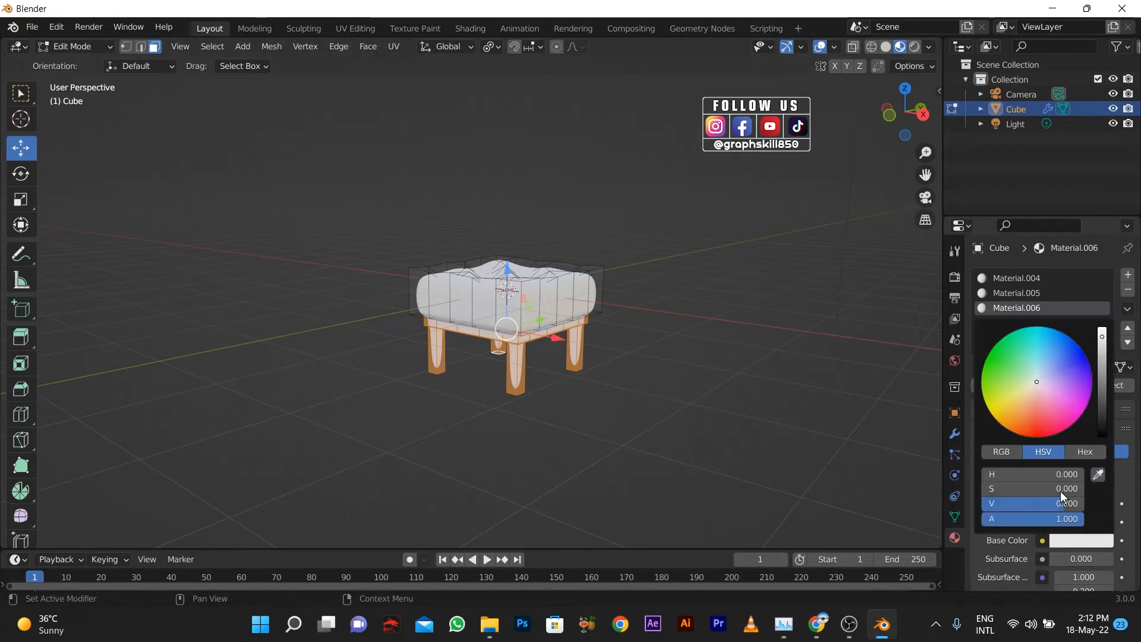
click(1028, 410)
key(Tab)
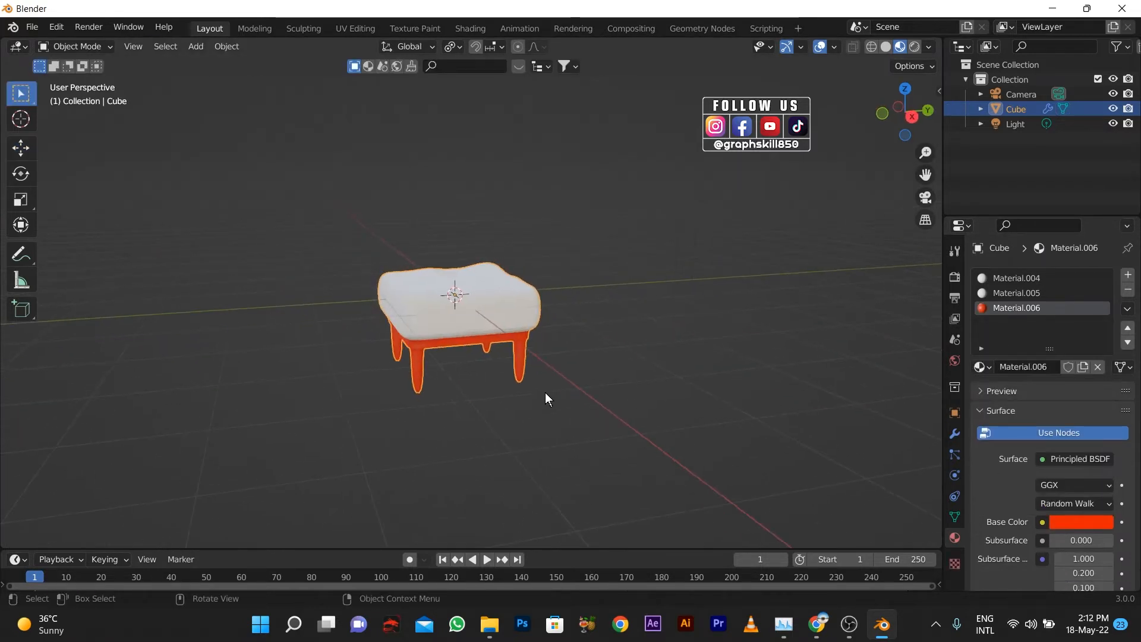
Switch the viewport to rendered shading and view the stool's tufted top and legs up close.
shift+middle_drag(545, 395, 637, 362)
click(927, 46)
click(915, 47)
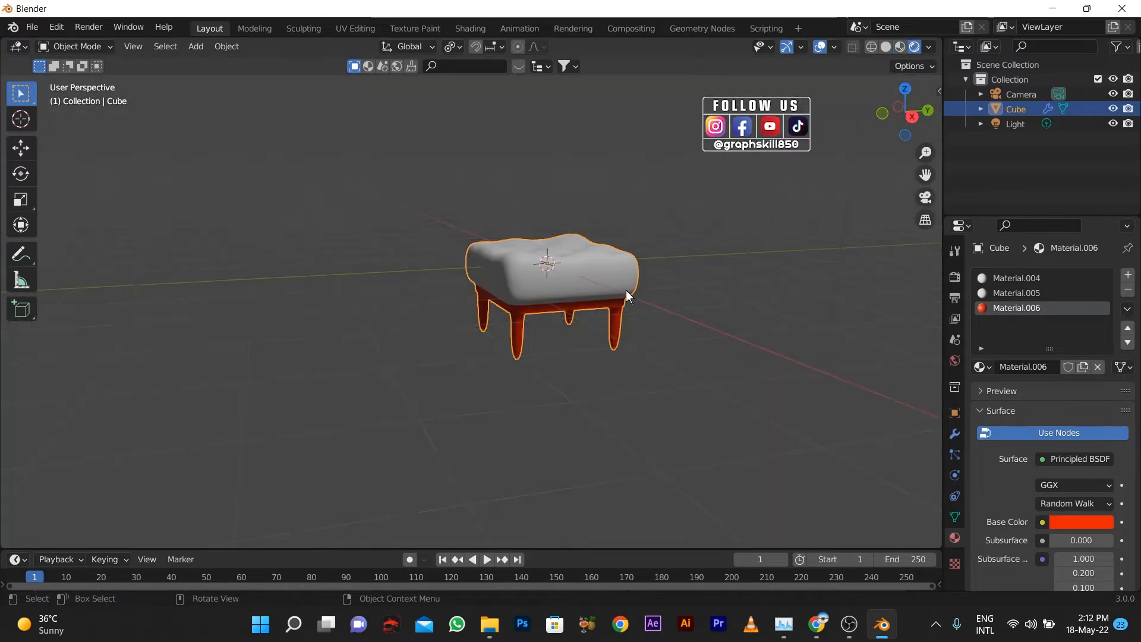
scroll(569, 316, up, 2)
middle_drag(536, 259, 537, 302)
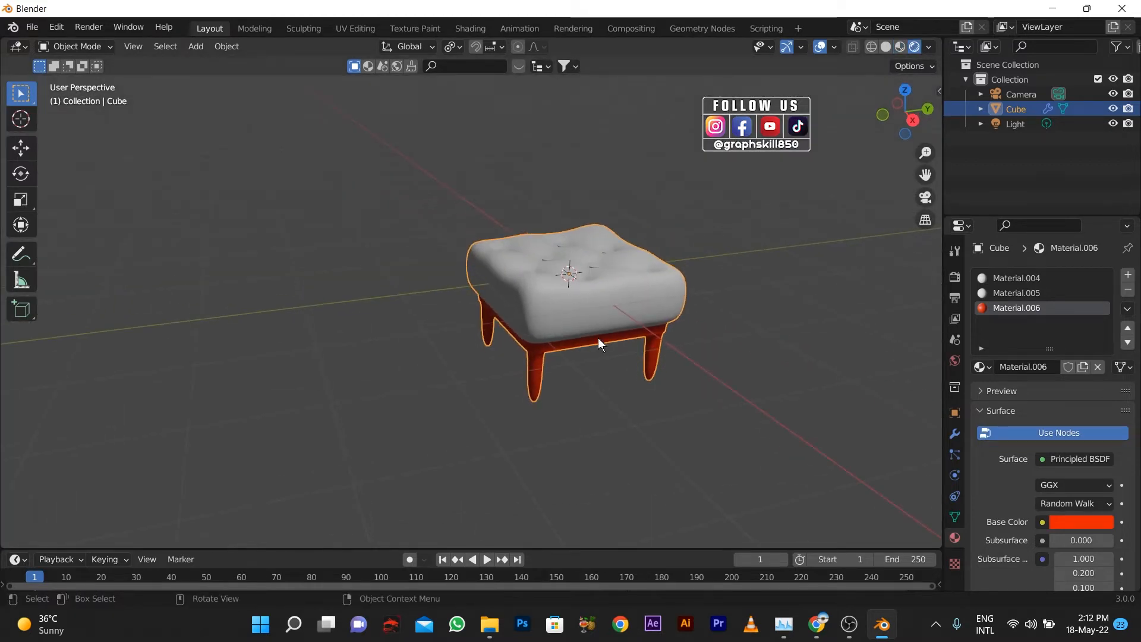
Raise the Subdivision modifier's viewport and render levels to 6.
click(954, 433)
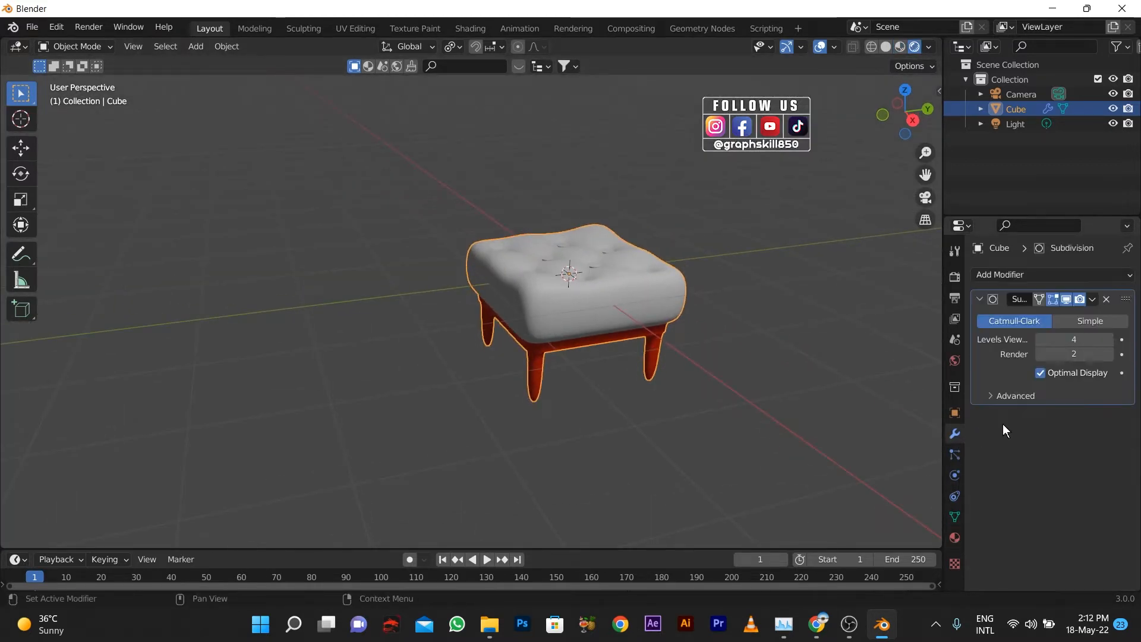
click(1109, 339)
click(1110, 354)
click(1109, 354)
click(1110, 354)
click(1110, 354)
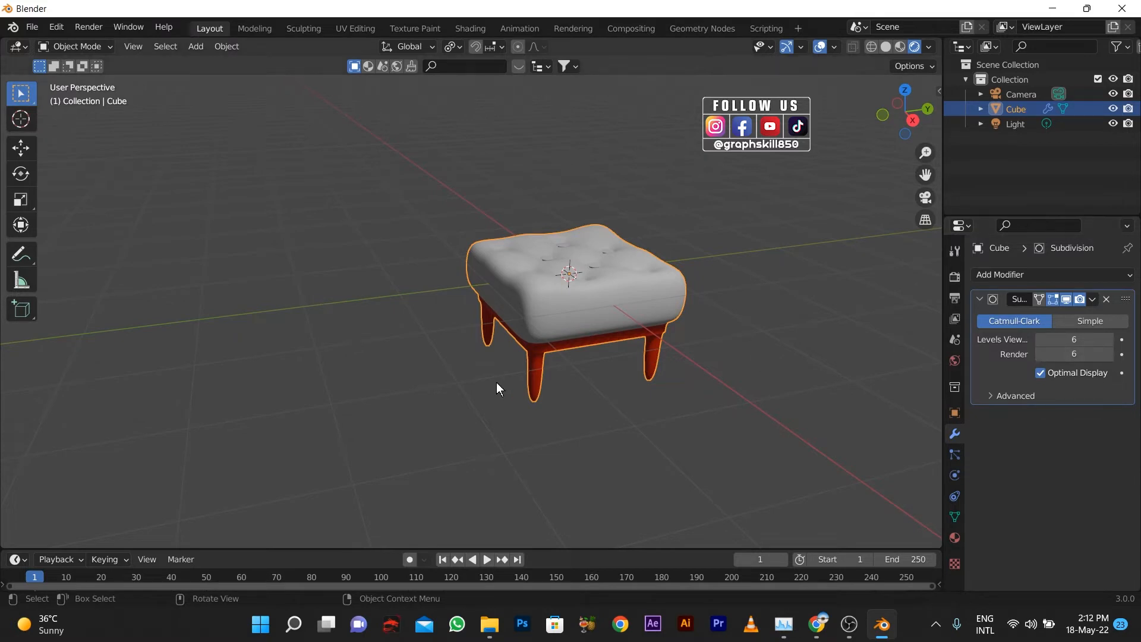
click(498, 384)
middle_drag(518, 396, 601, 444)
key(Tab)
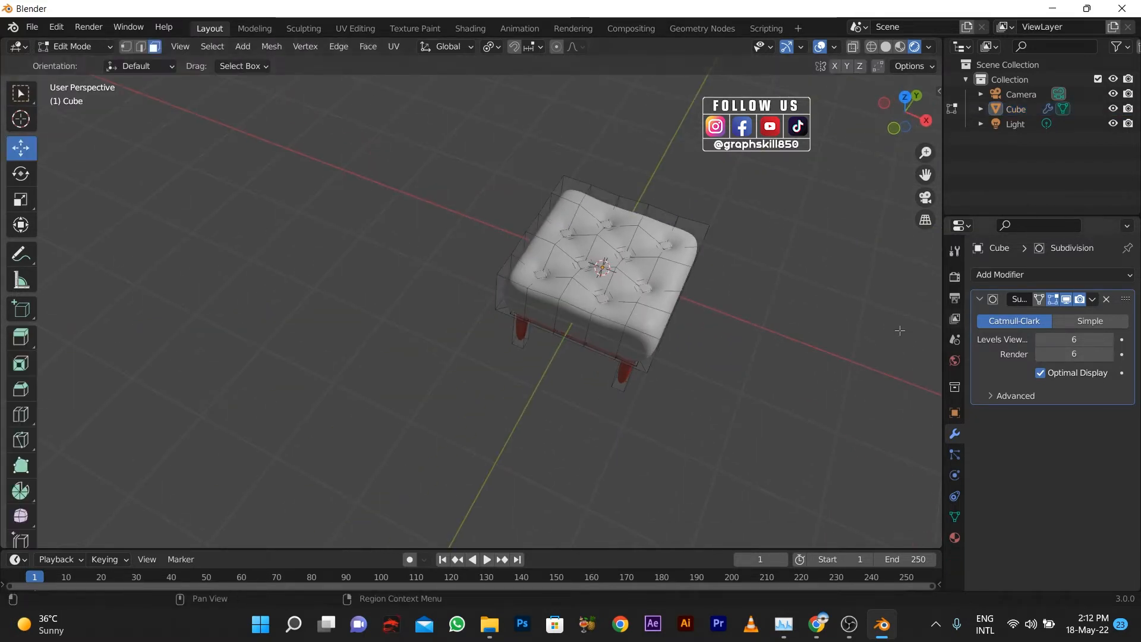
key(Tab)
middle_drag(711, 384, 669, 352)
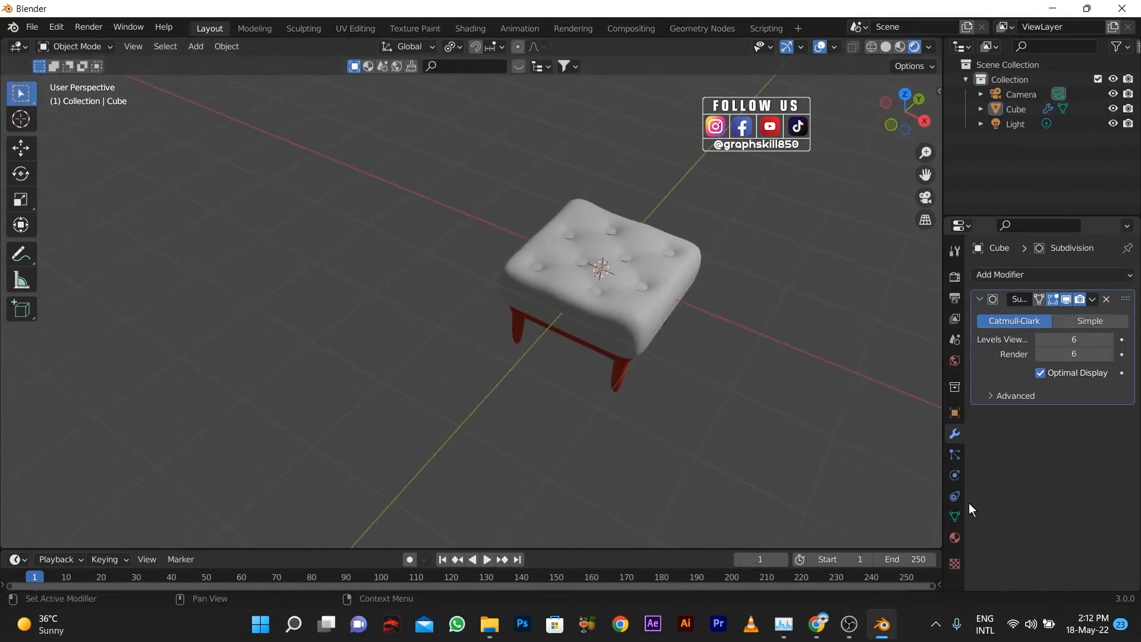
Select the stool and make its Material.004 the active material.
click(955, 536)
click(611, 309)
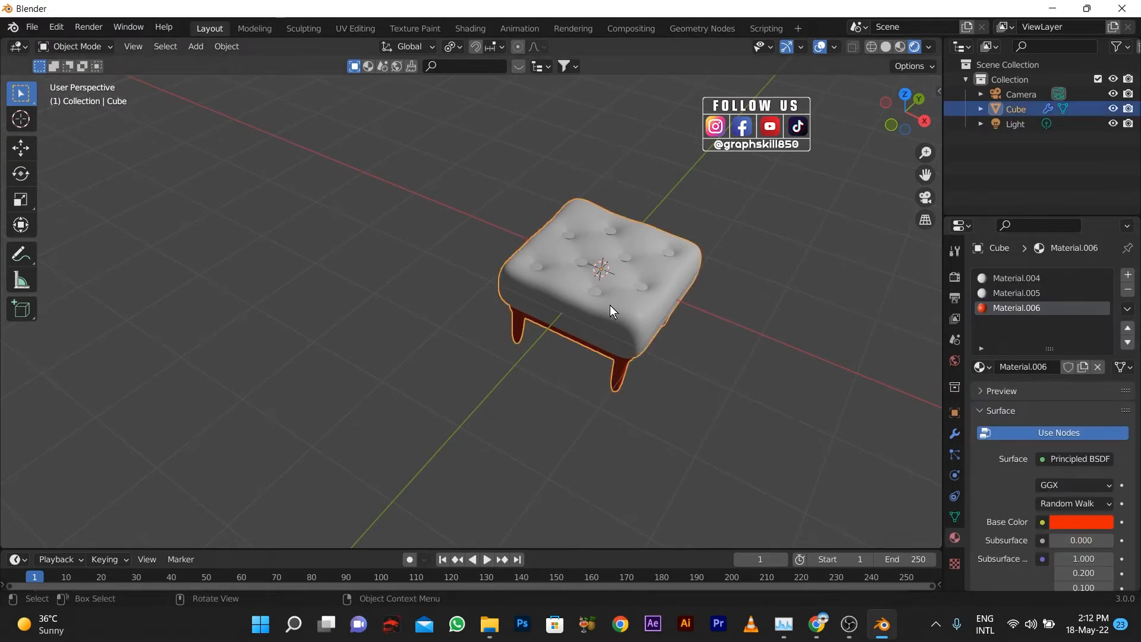
click(1022, 278)
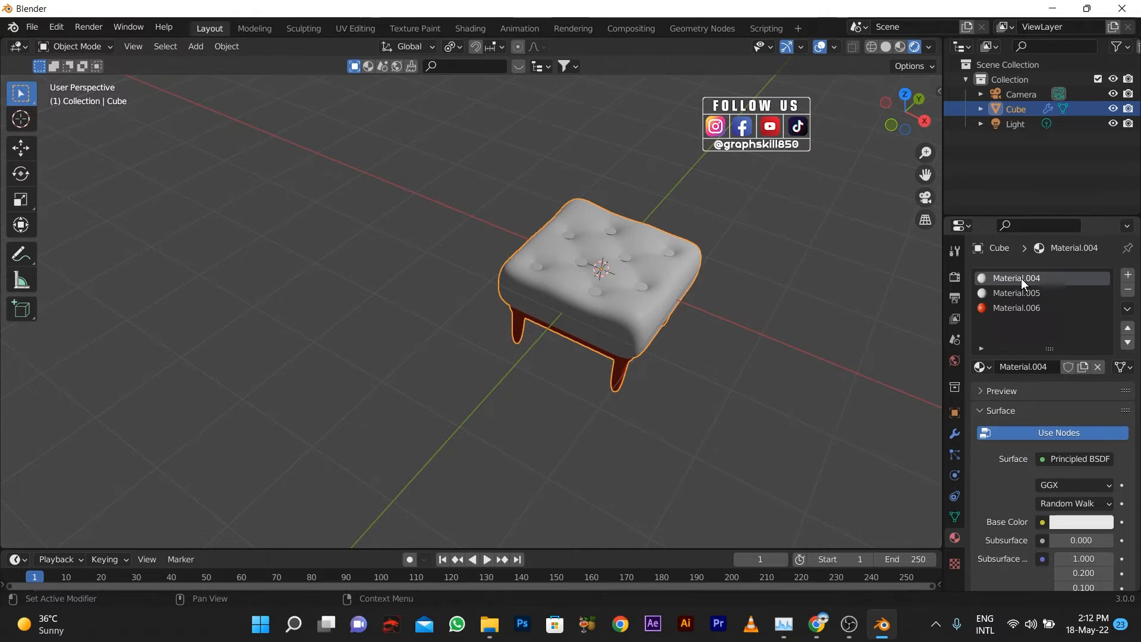
scroll(1054, 494, down, 8)
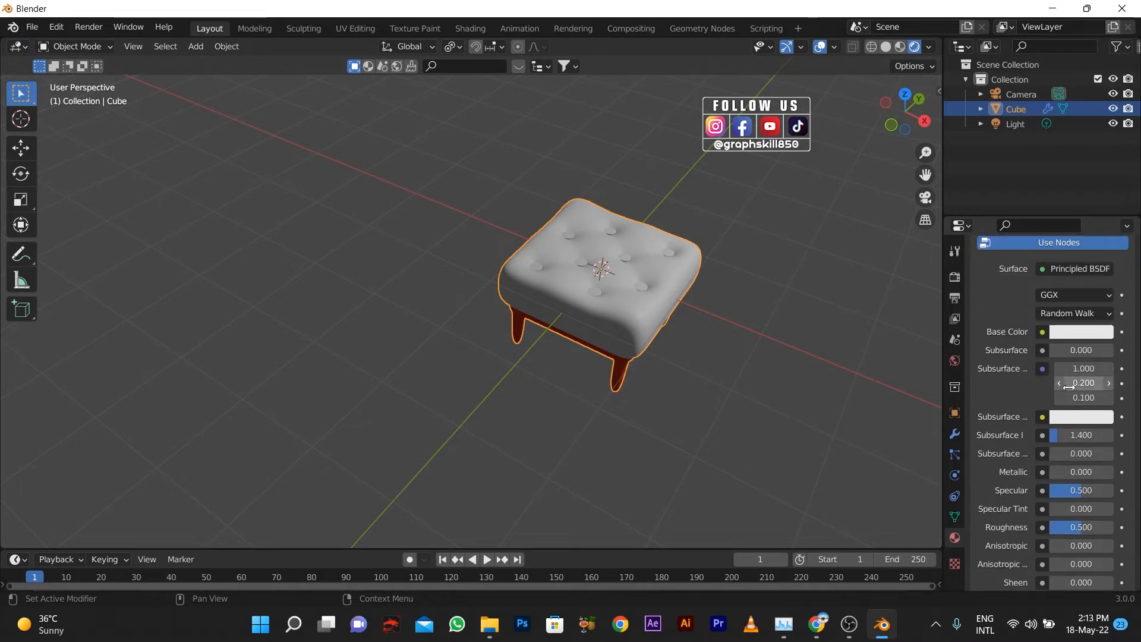
Switch to the Shading workspace and add a Bump node beside the Principled BSDF of Material.004.
click(468, 28)
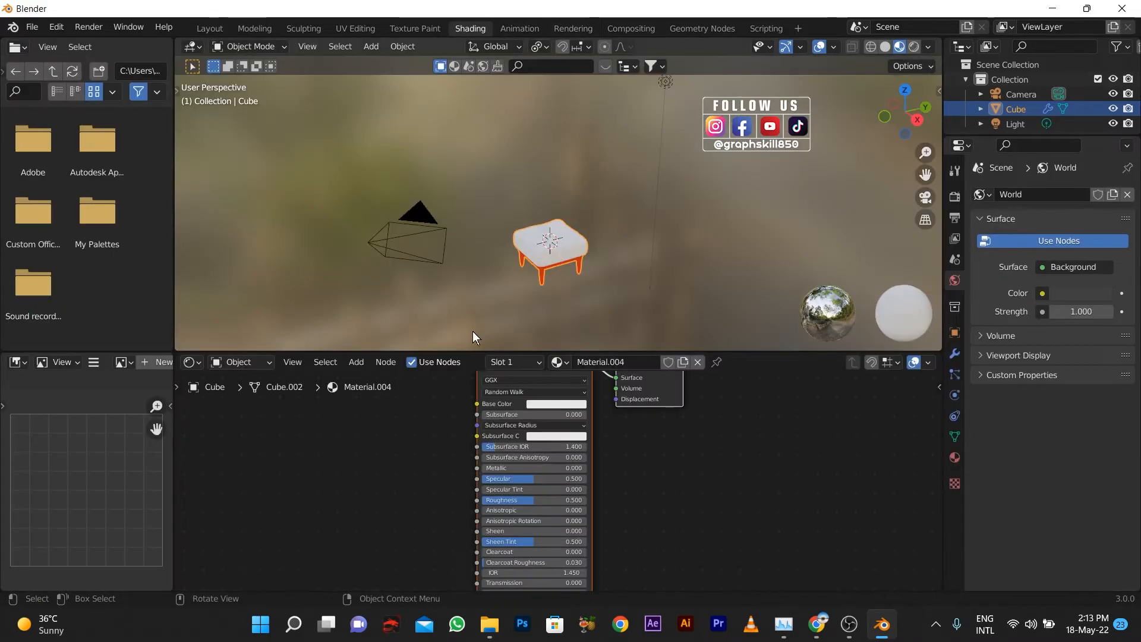
key(Home)
key(shift+a)
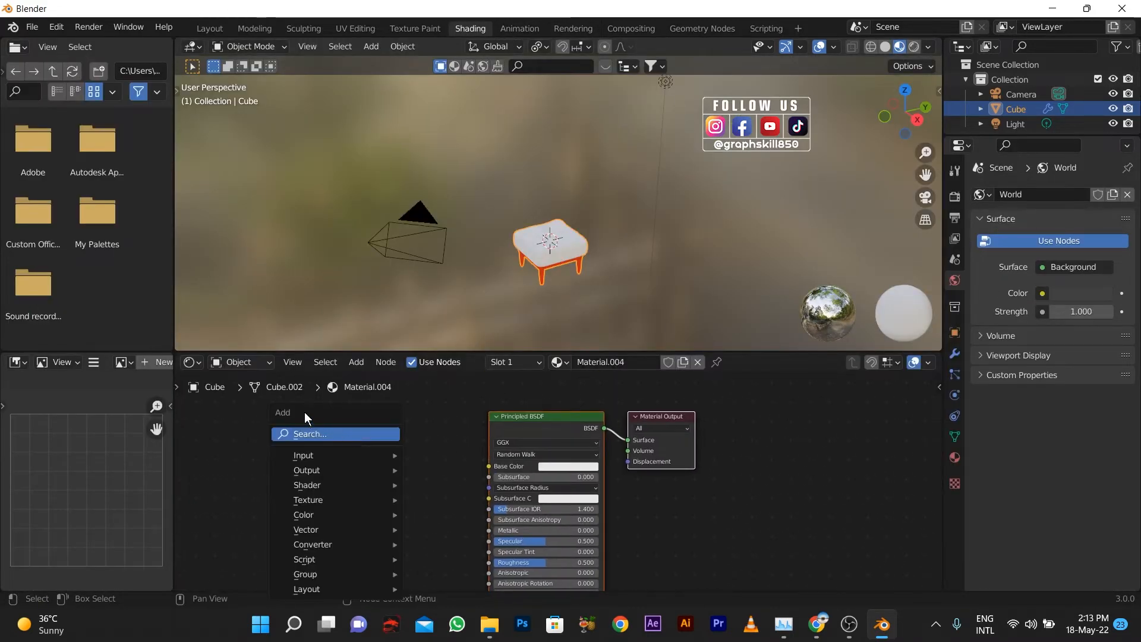
click(314, 433)
text(B)
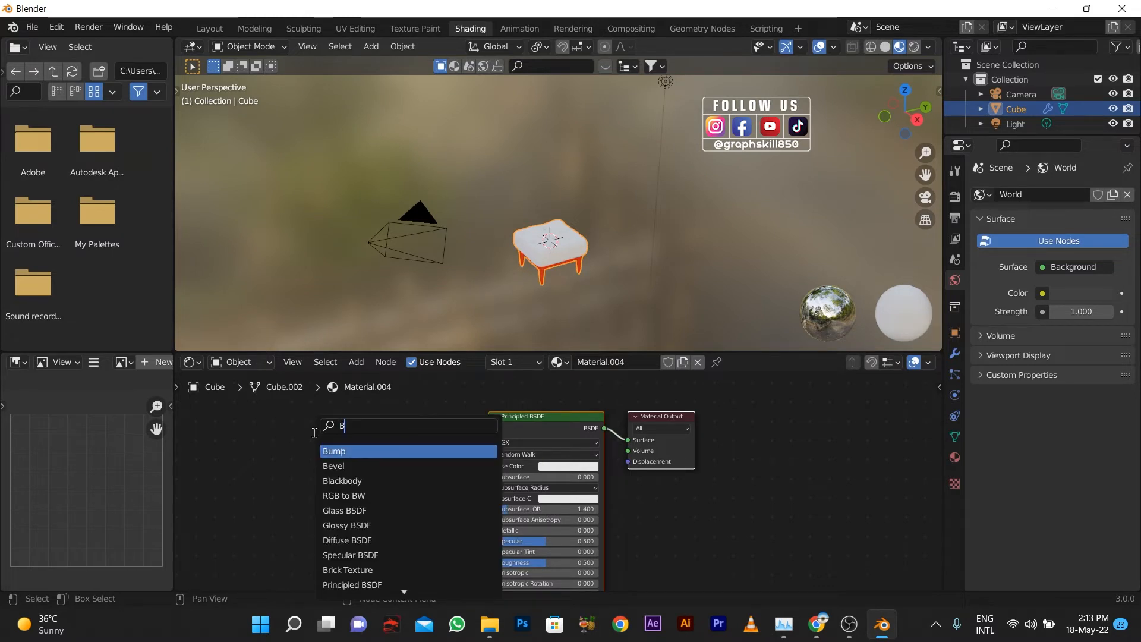
click(385, 456)
click(357, 476)
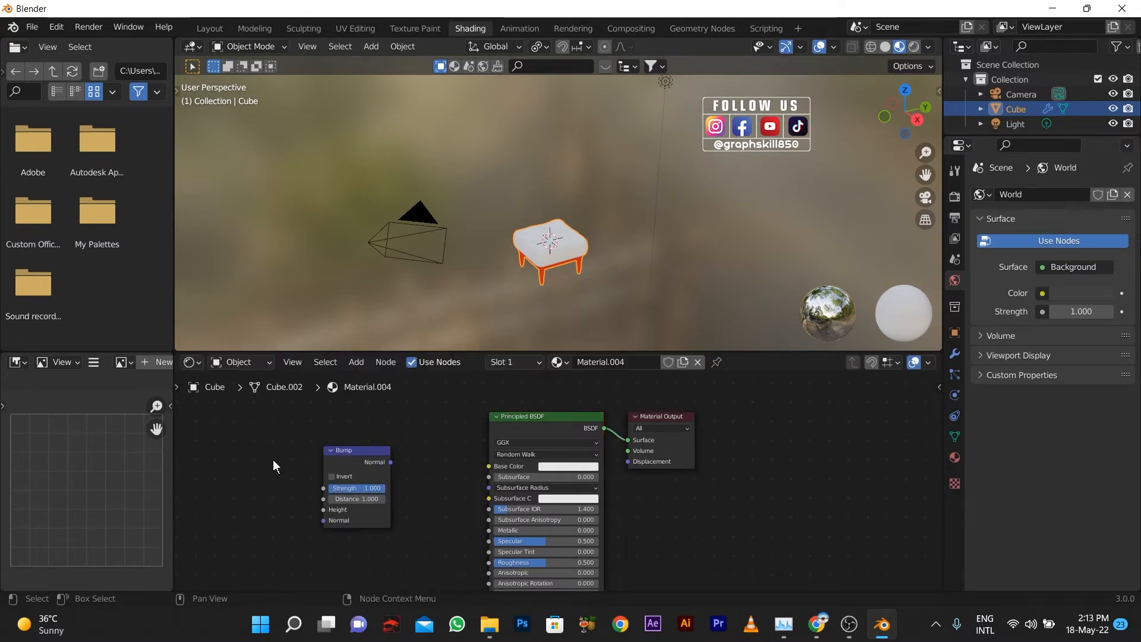
Try a Voronoi Texture node next to the Bump node, and delete it.
right_click(243, 453)
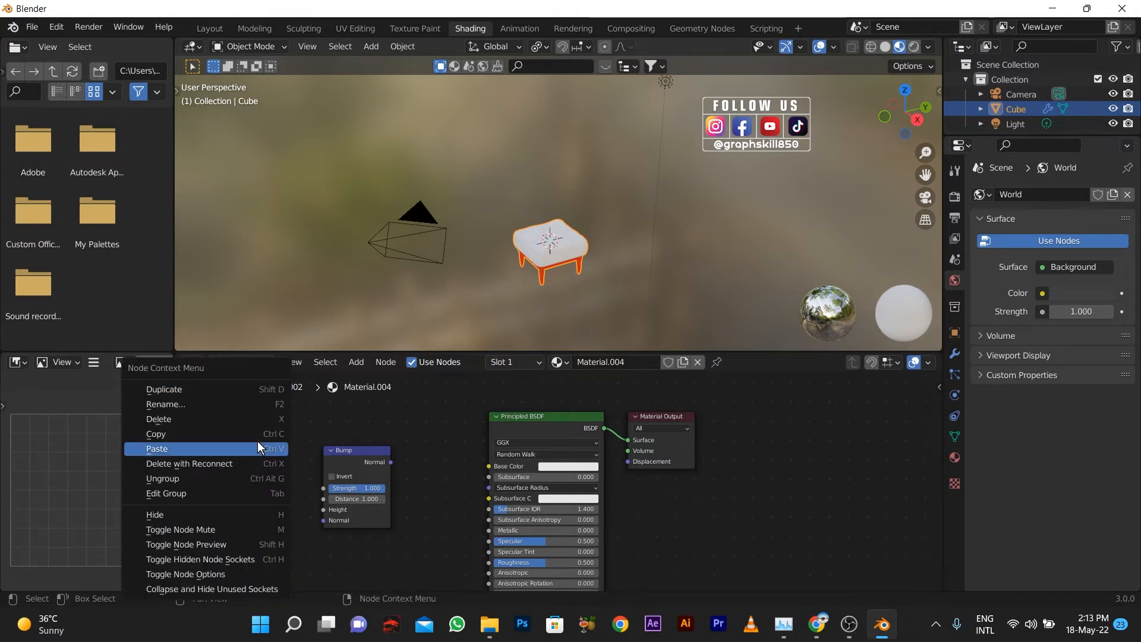
click(356, 362)
click(379, 379)
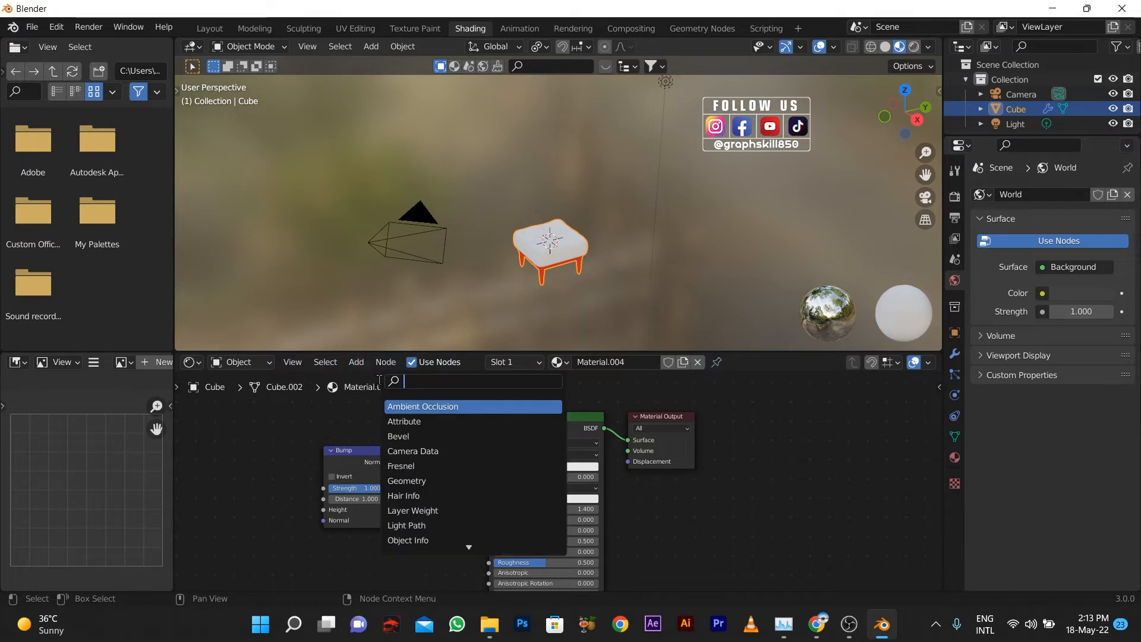
text(NOI)
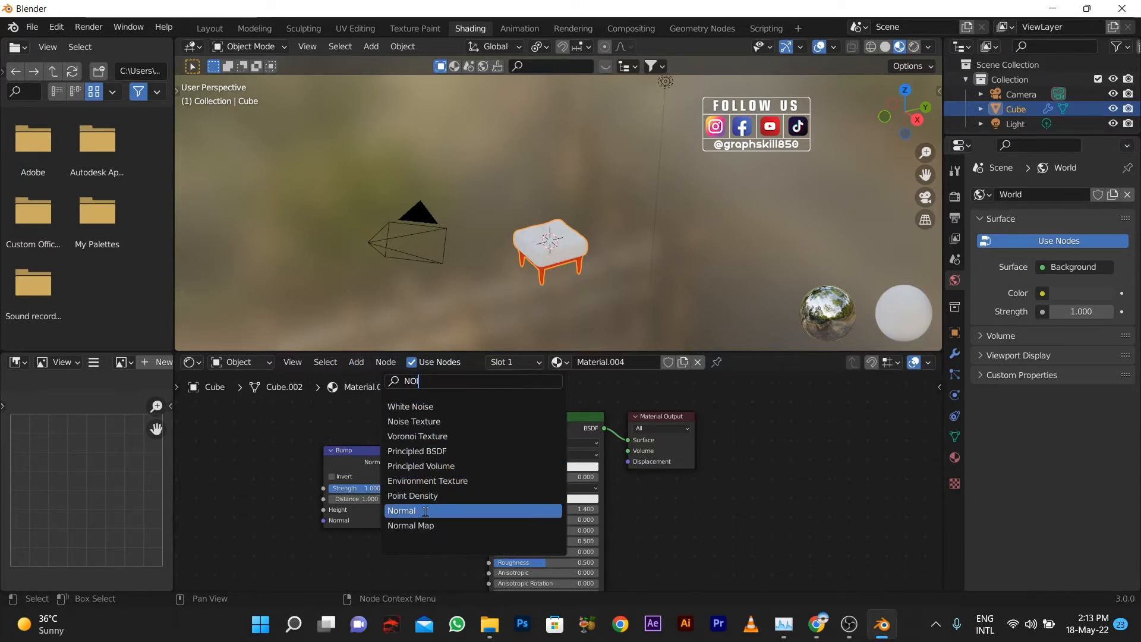
click(428, 437)
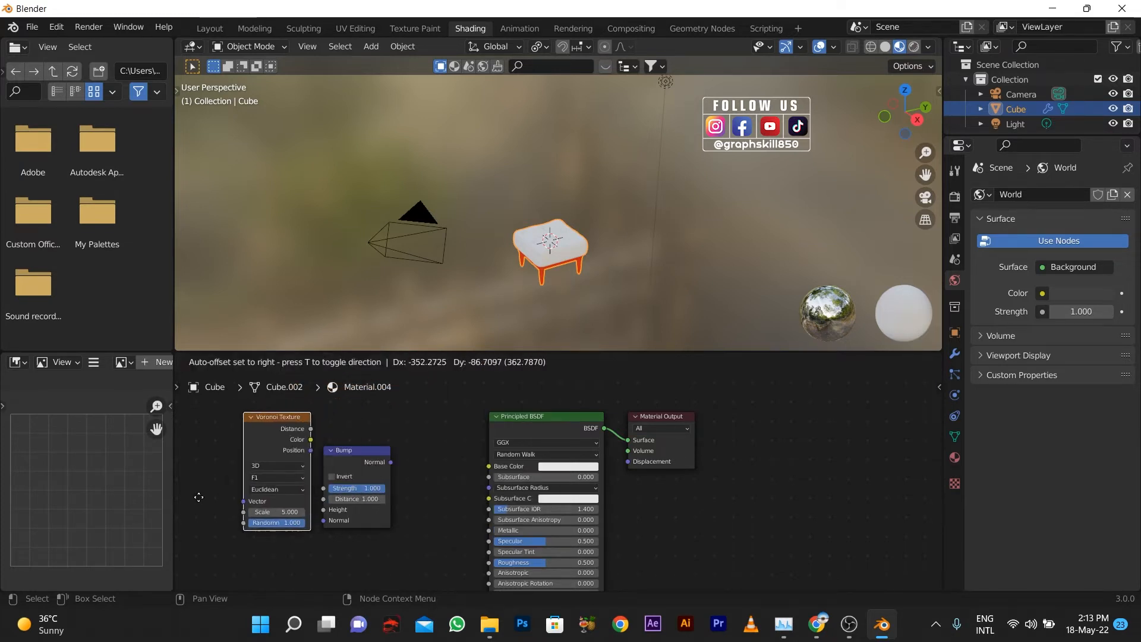
click(183, 519)
drag(385, 450, 437, 446)
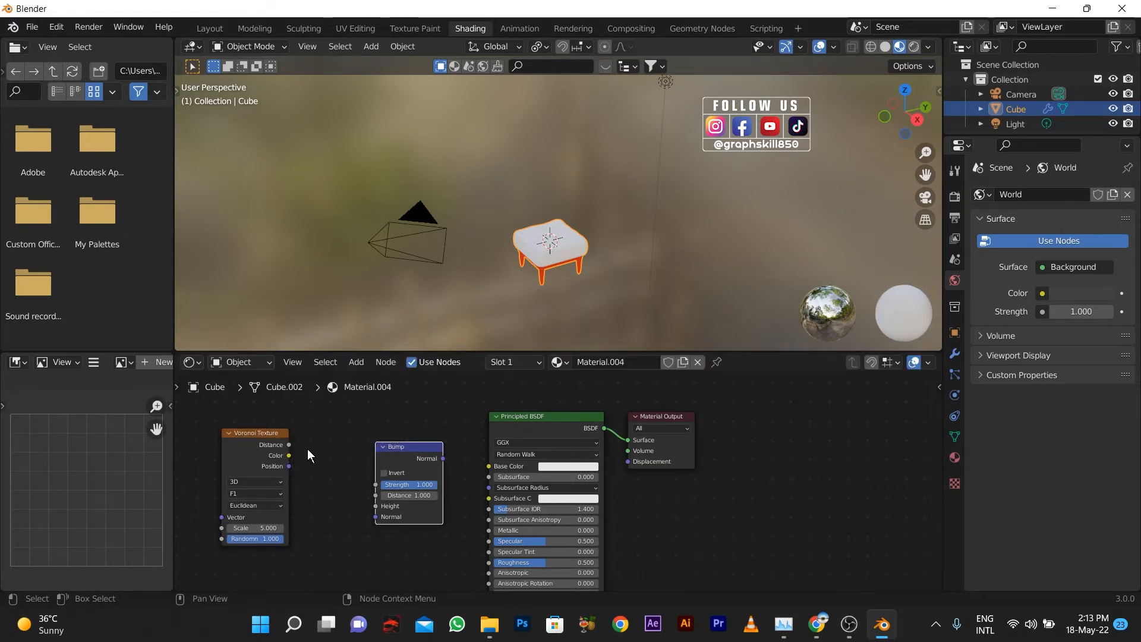
mouse_move(289, 445)
mouse_down()
mouse_move(371, 506)
mouse_move(372, 521)
mouse_move(294, 463)
mouse_up()
click(251, 435)
key(x)
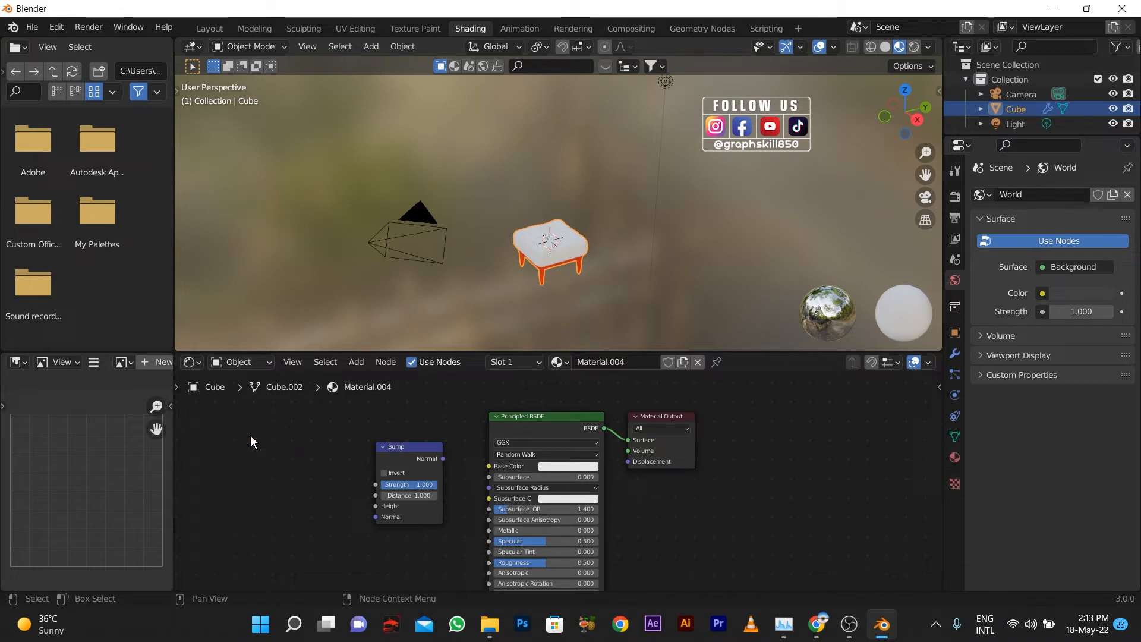
Add a Noise Texture node before the Bump node and connect its Fac output to the Bump's Height input.
key(shift+a)
click(258, 437)
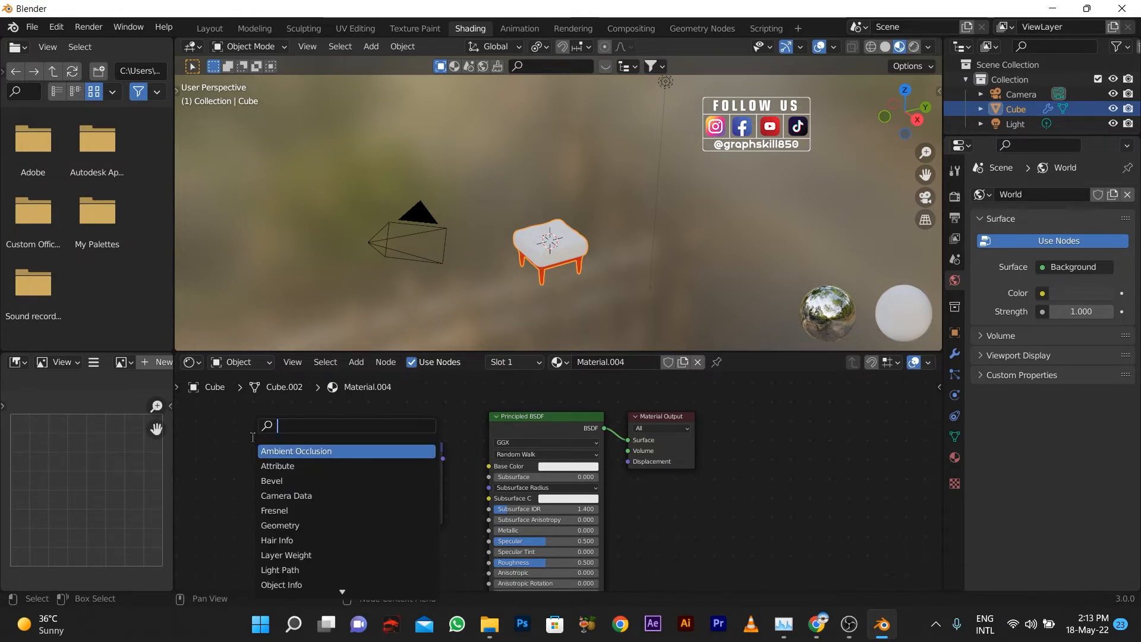
text(NOI)
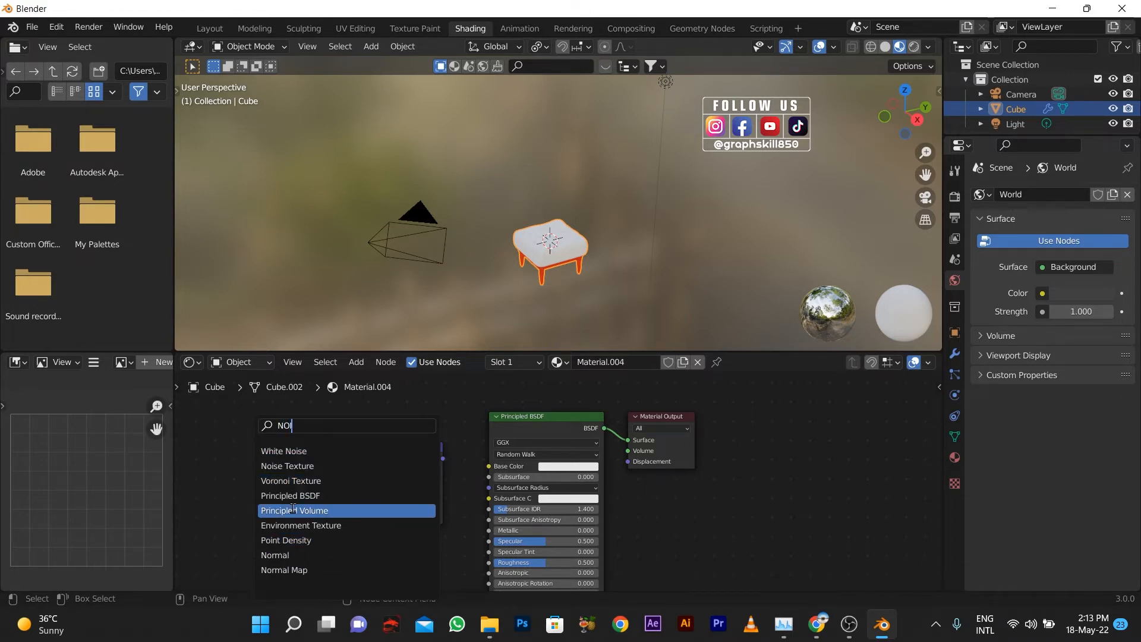
click(297, 466)
click(344, 471)
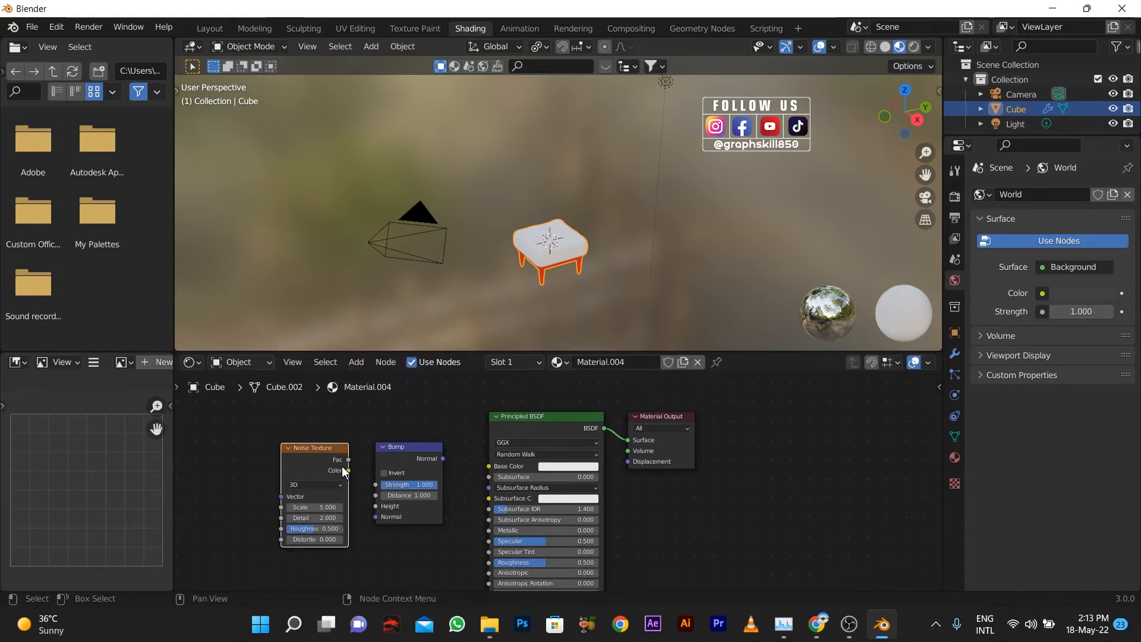
drag(349, 460, 375, 505)
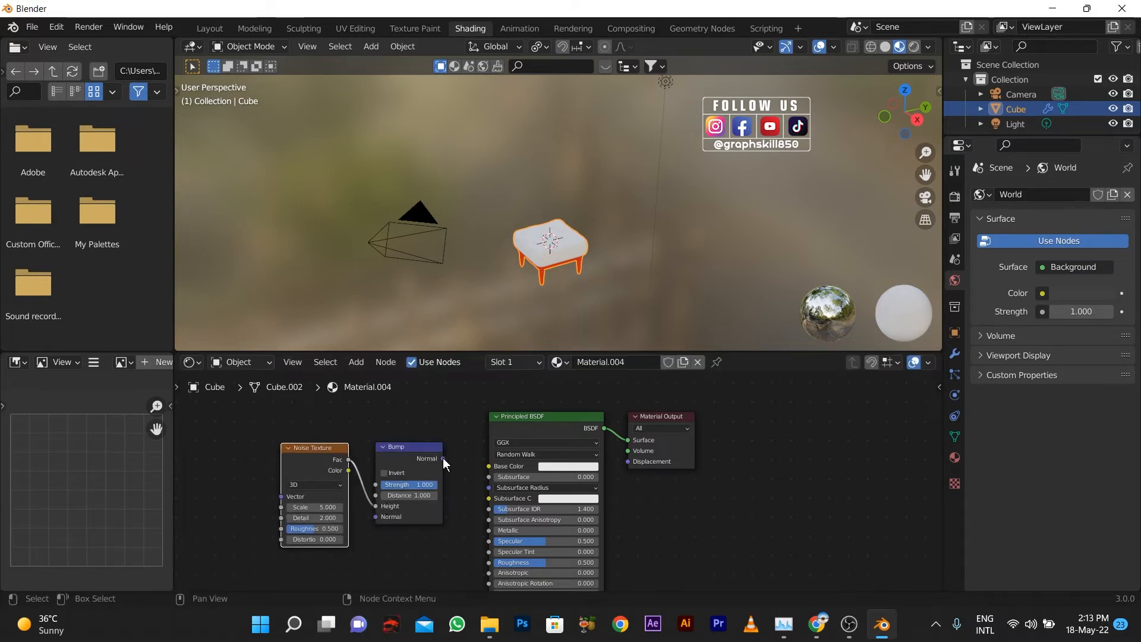
Connect the Bump node's Normal output to the Normal input of the Principled BSDF.
drag(444, 458, 505, 449)
middle_drag(471, 478, 552, 456)
drag(526, 438, 571, 461)
middle_drag(540, 436, 544, 542)
scroll(539, 259, up, 7)
scroll(538, 259, down, 5)
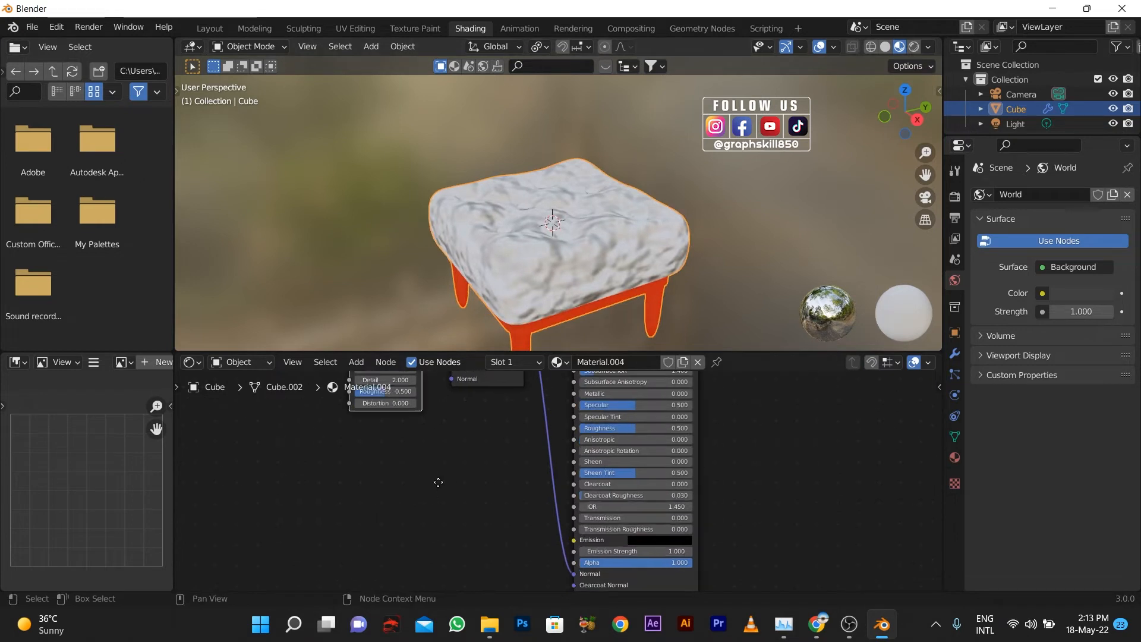
scroll(443, 436, up, 1)
middle_drag(443, 436, 446, 558)
scroll(447, 558, up, 2)
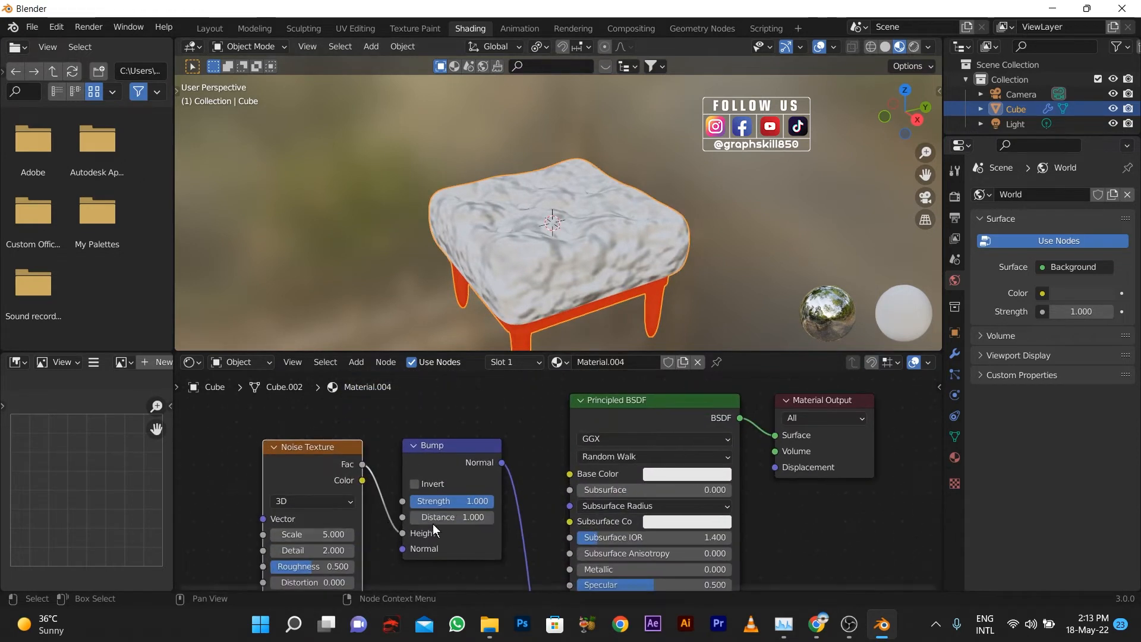
Set the Noise Texture's scale to 411.9, detail to 13.4 and roughness to 0.
drag(288, 566, 404, 534)
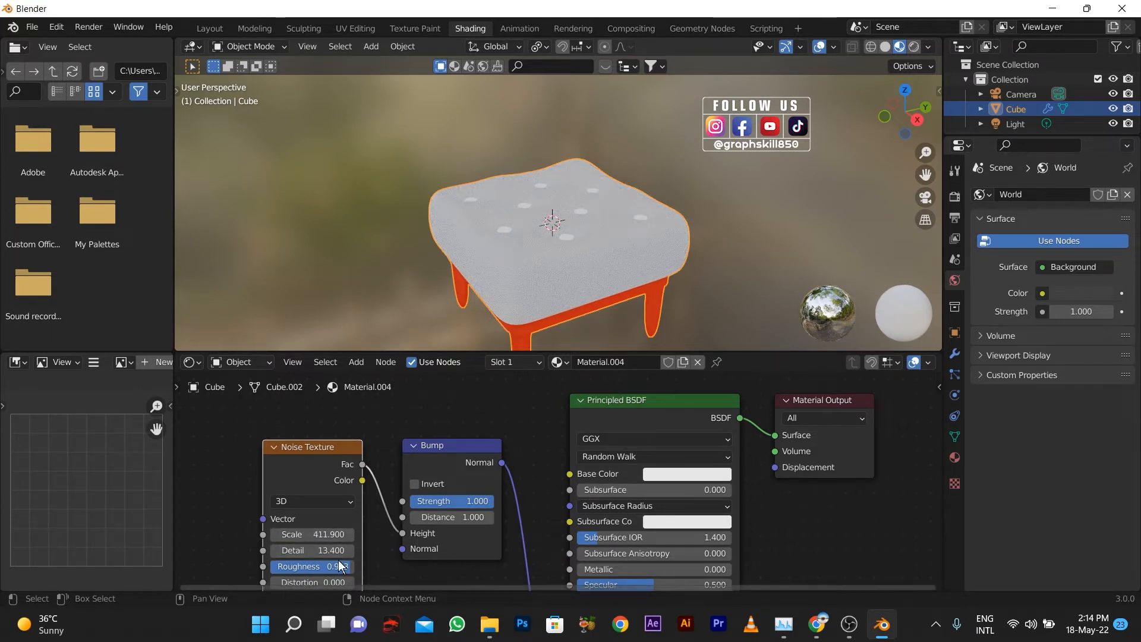
drag(340, 570, 250, 569)
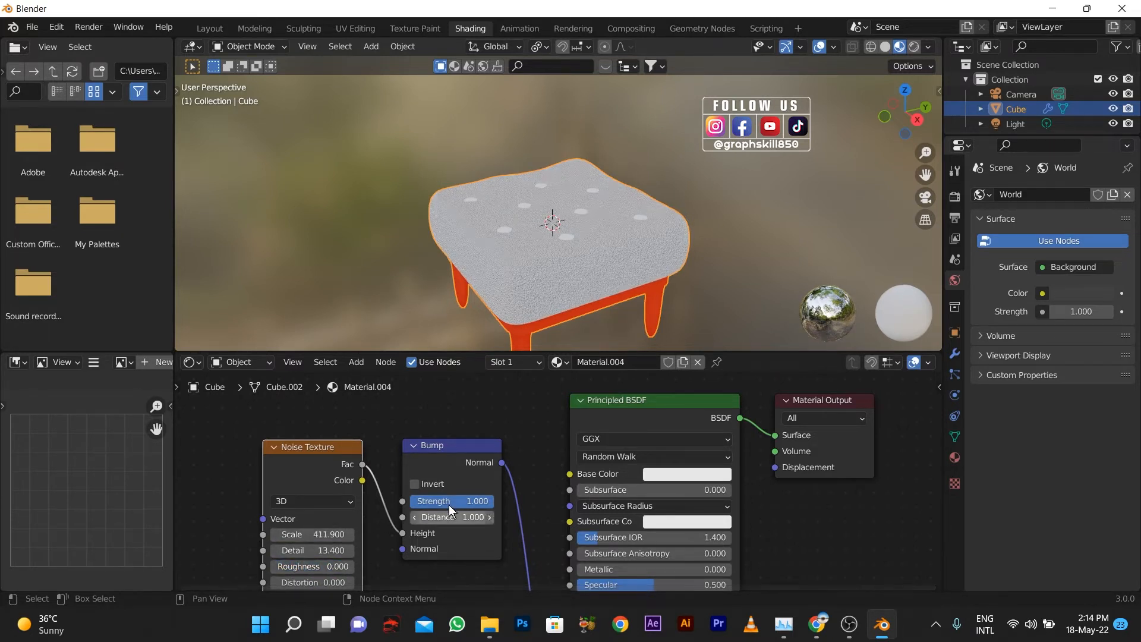
Set the Bump node's strength to 0 in the cushion material.
drag(488, 501, 416, 500)
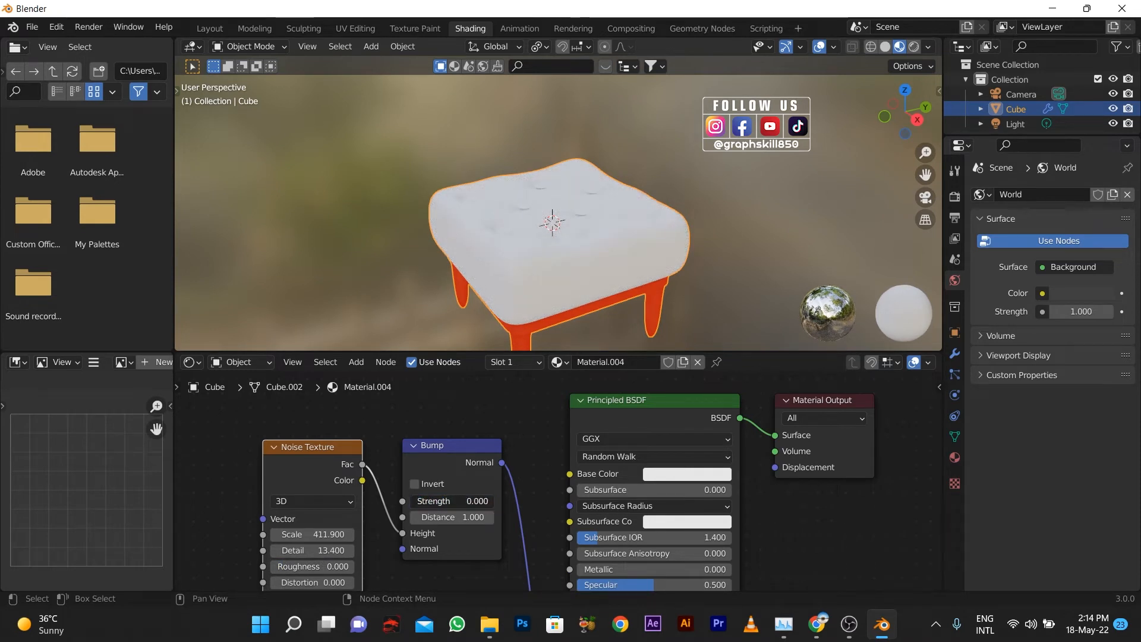
scroll(534, 273, up, 4)
scroll(594, 212, down, 4)
middle_drag(572, 260, 597, 266)
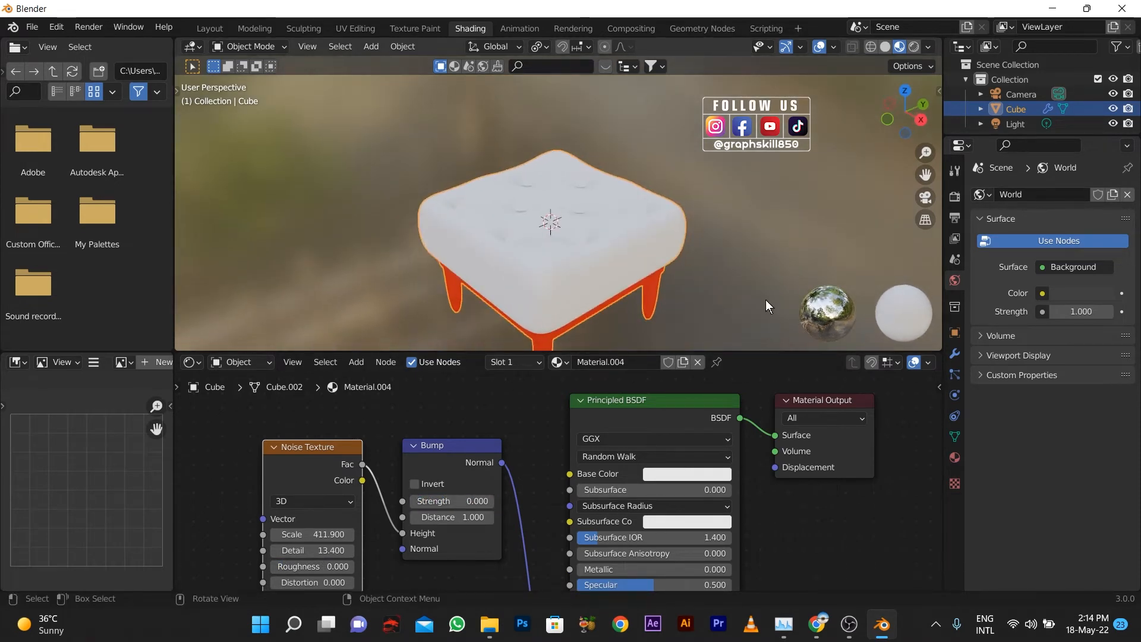
Change the cushion material's base color to dark red with hue 0.997, saturation 0.902 and value 0.159.
click(665, 474)
drag(765, 281, 765, 330)
mouse_move(693, 354)
mouse_down()
mouse_move(680, 348)
mouse_move(690, 337)
mouse_move(704, 360)
mouse_up()
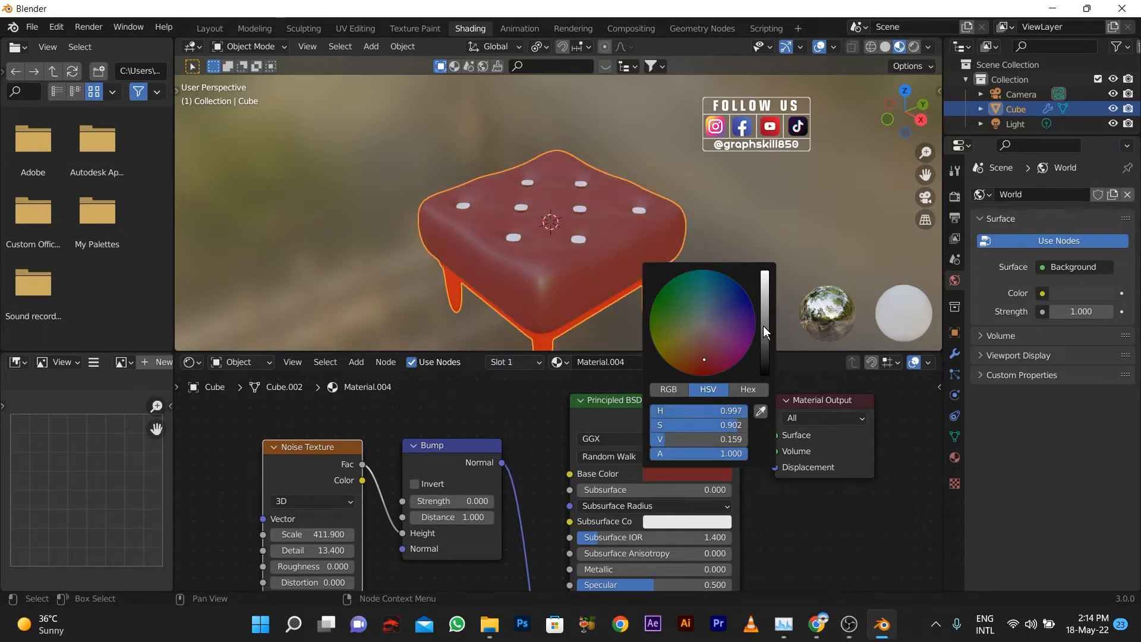
scroll(554, 227, down, 3)
middle_drag(554, 227, 545, 251)
Plug an Image Texture into the base color of Material.006, used on the stool's base and legs.
click(955, 458)
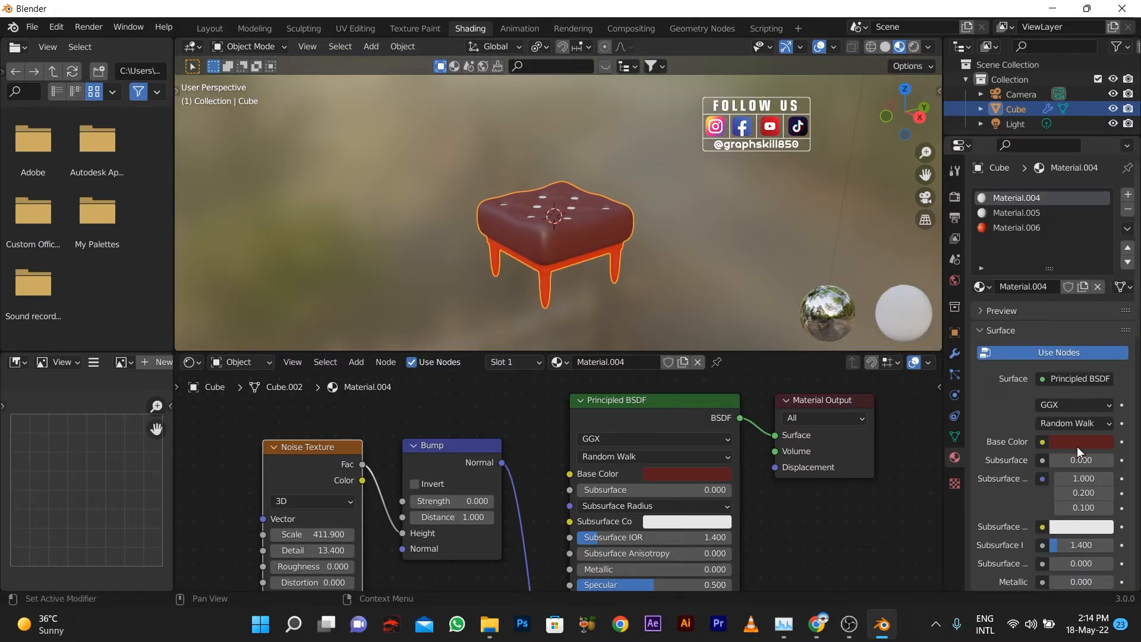
click(1020, 229)
click(1075, 442)
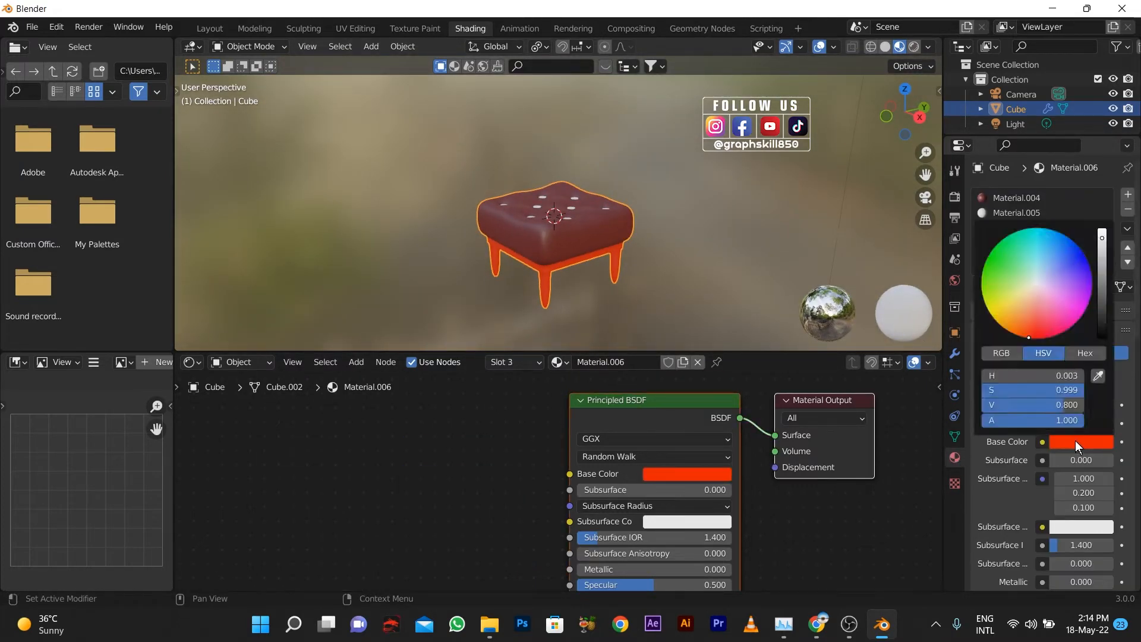
click(691, 473)
scroll(579, 452, down, 2)
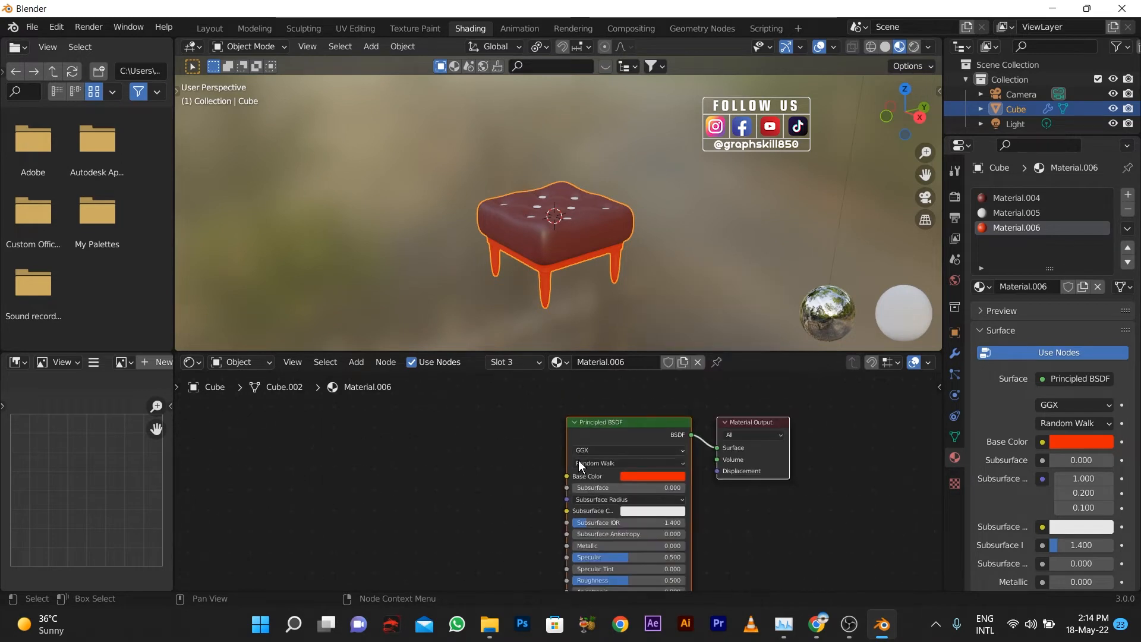
click(1042, 442)
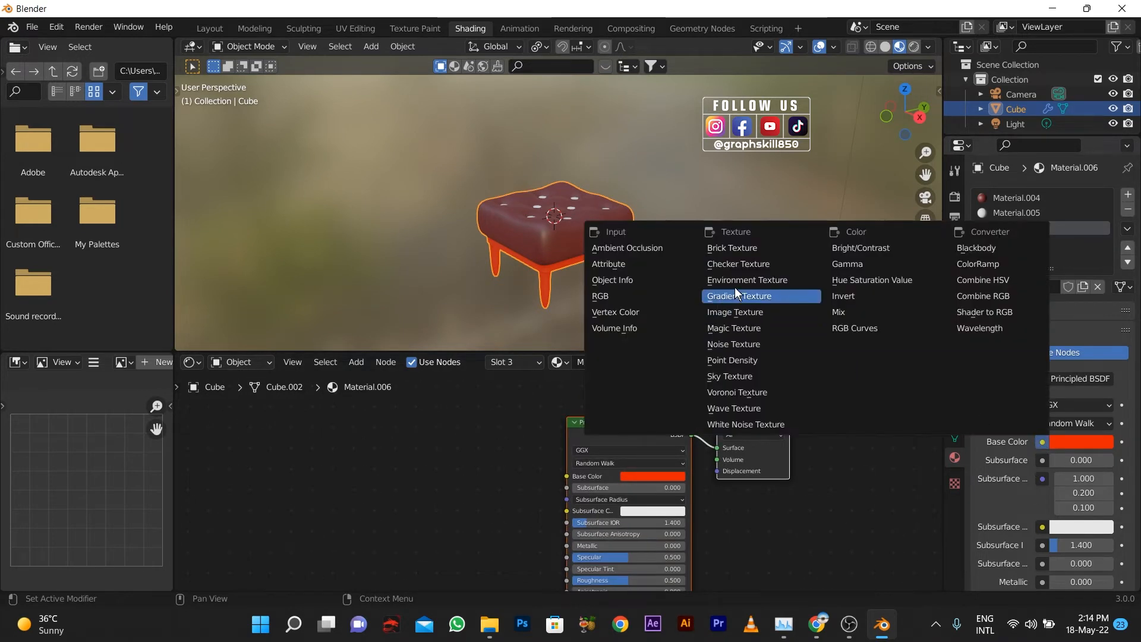
click(735, 312)
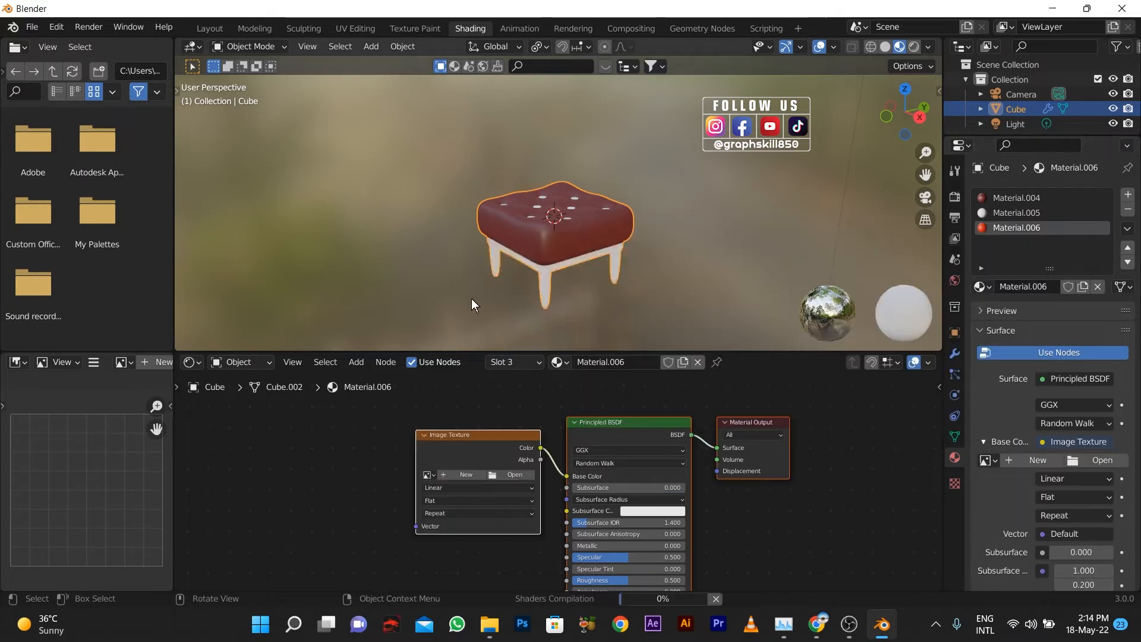
Load WOOD.jpg from the TEXTURE folder into the Image Texture node.
click(515, 474)
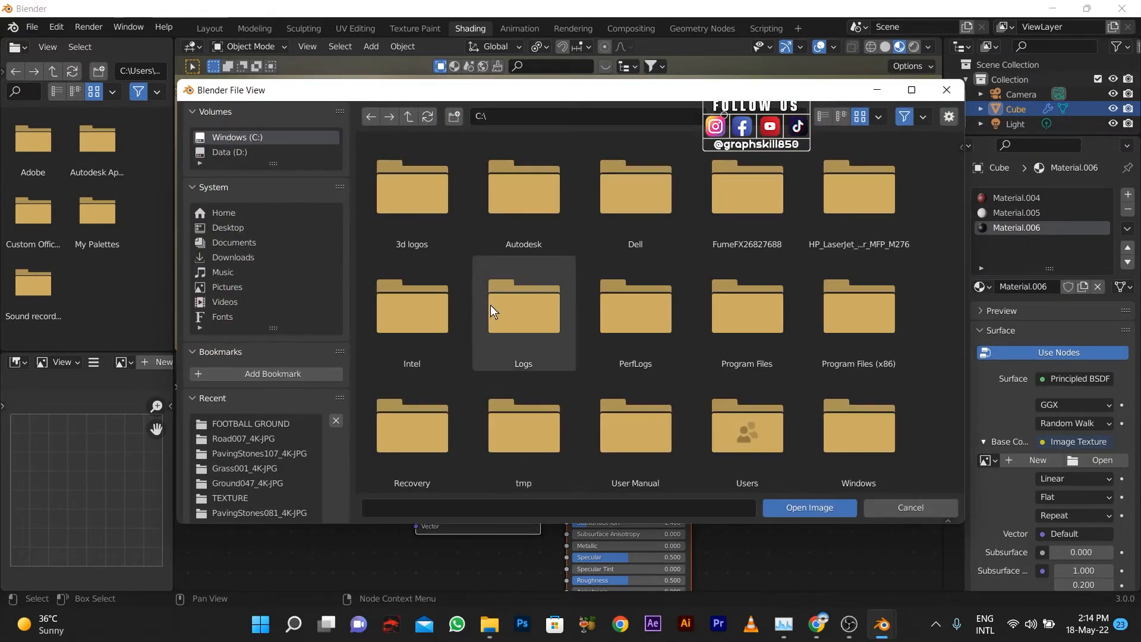
click(240, 468)
click(241, 439)
click(237, 468)
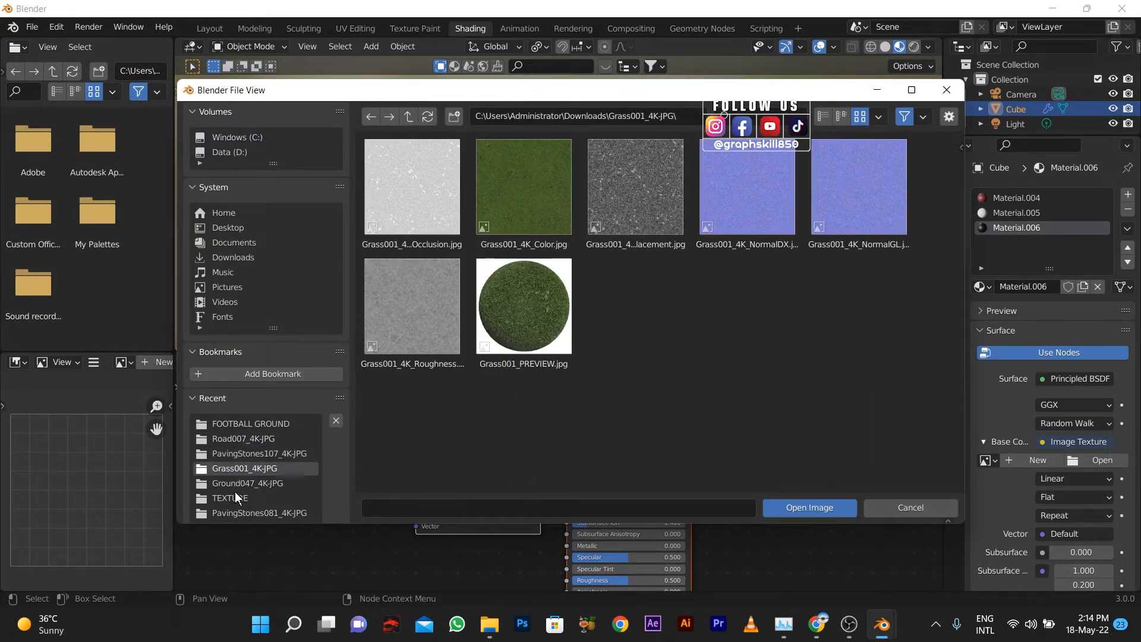
click(230, 498)
scroll(628, 432, down, 10)
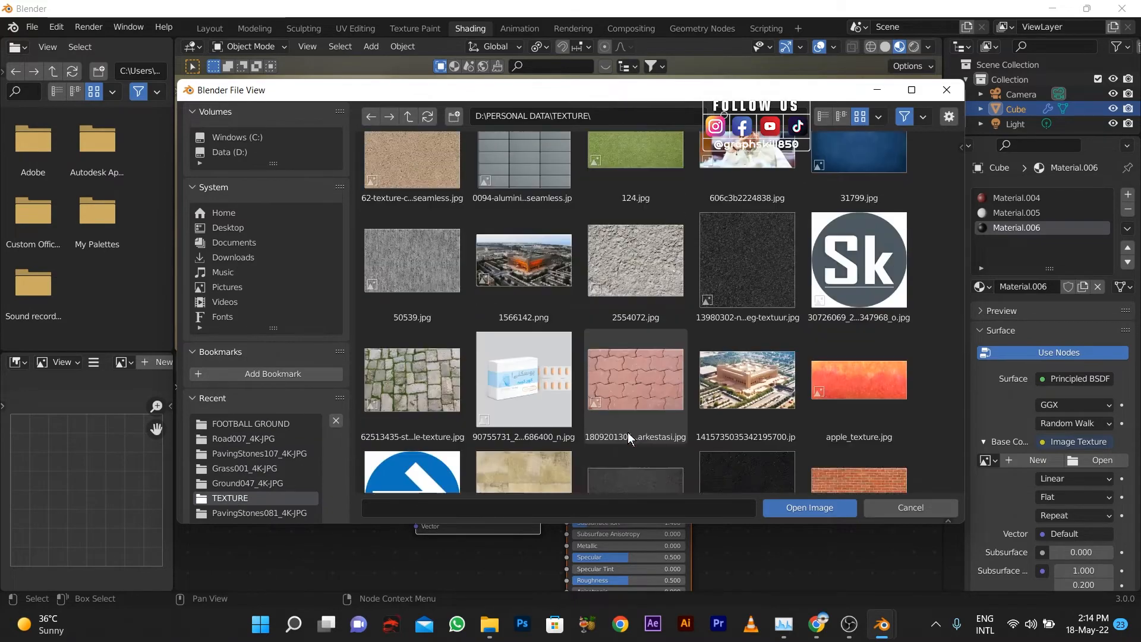
scroll(630, 432, down, 6)
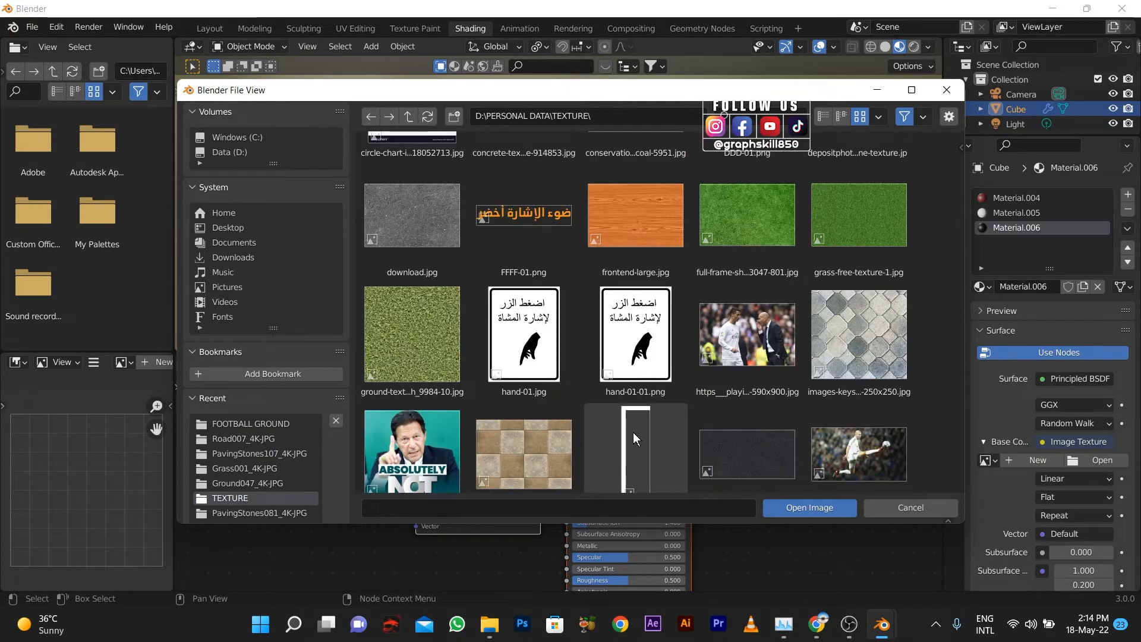
scroll(632, 433, down, 18)
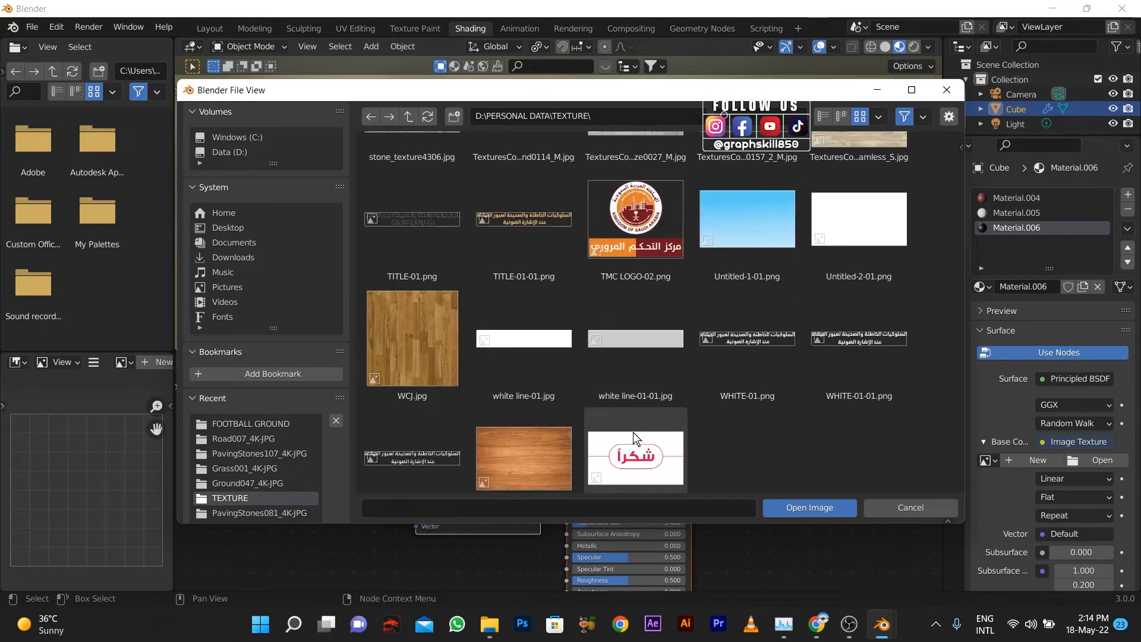
scroll(633, 432, down, 2)
double_click(509, 389)
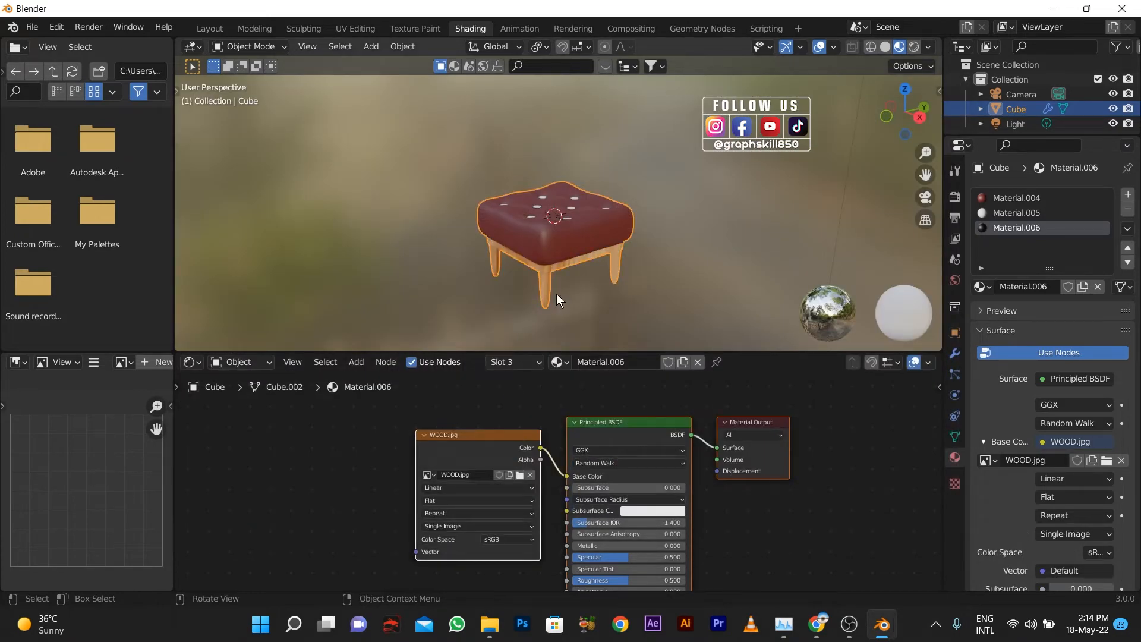
Change the base color of Material.005 on the buttons to red with hue 0.003, saturation 1.000 and value 0.293.
middle_drag(556, 294, 793, 310)
click(1016, 212)
click(1071, 442)
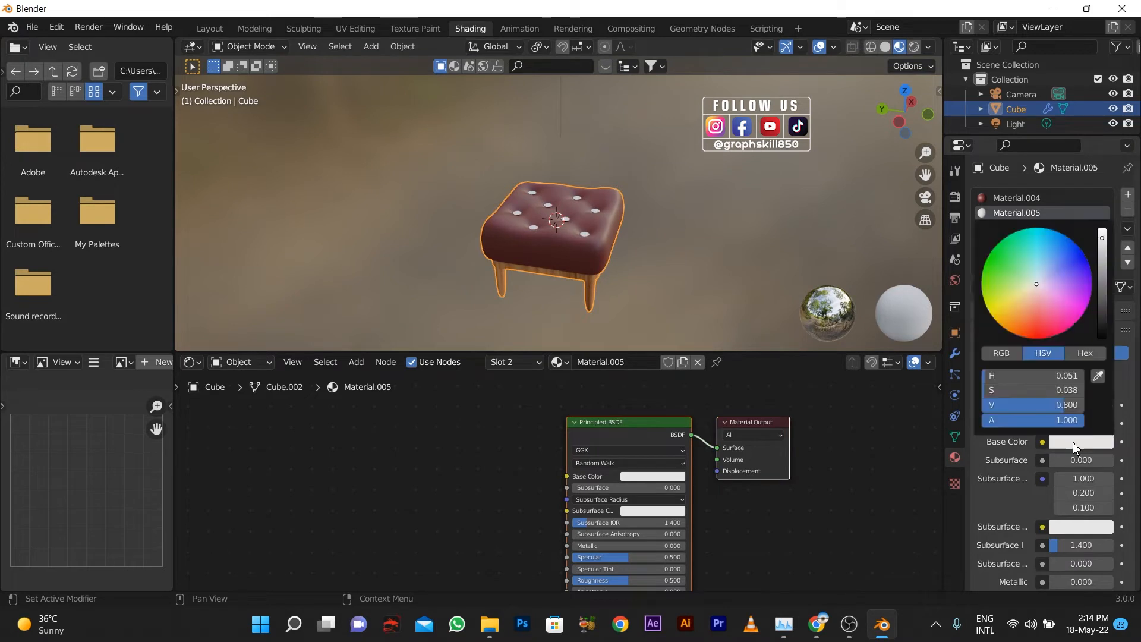
click(1075, 445)
mouse_move(1101, 237)
mouse_down()
mouse_move(1101, 304)
mouse_move(1102, 270)
mouse_up()
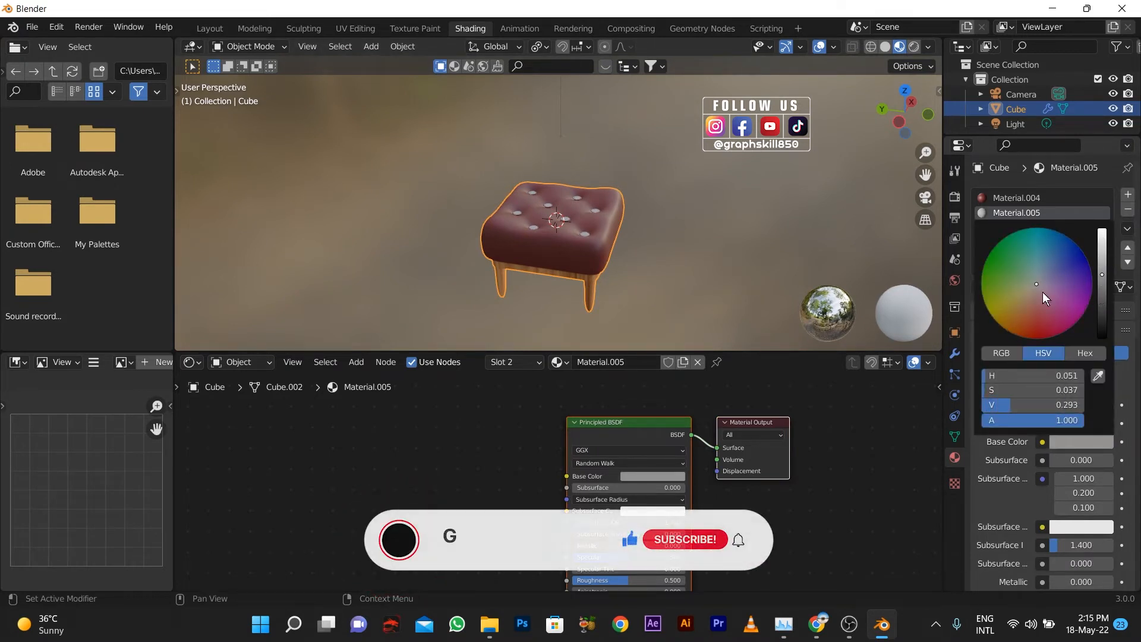
drag(1041, 291, 1032, 337)
scroll(552, 249, up, 5)
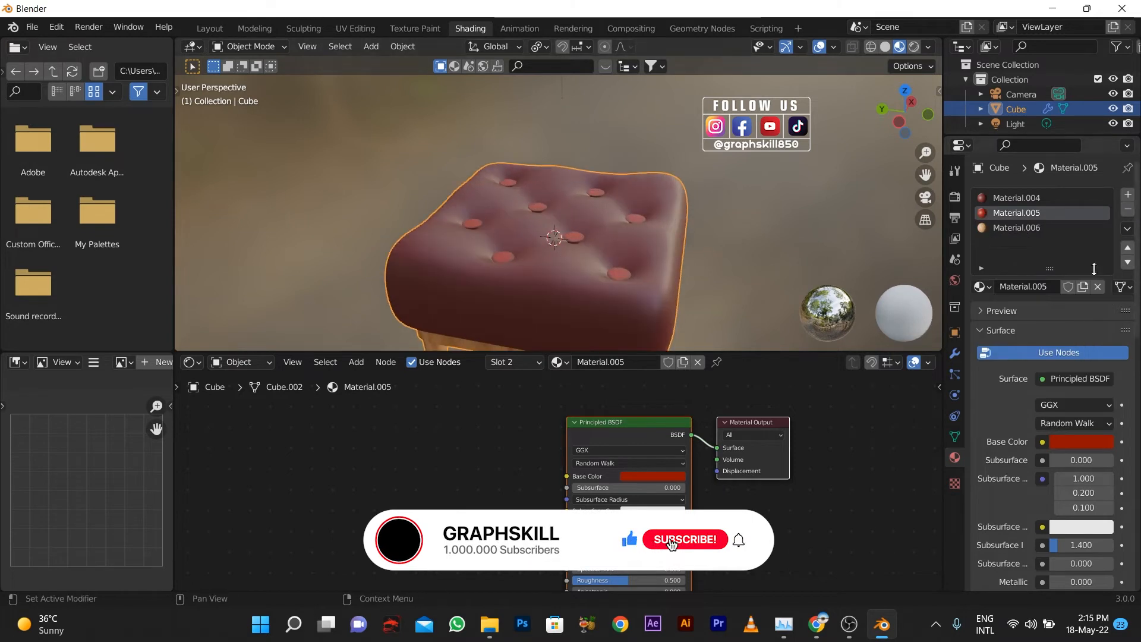
scroll(584, 232, up, 2)
scroll(529, 187, down, 7)
middle_drag(479, 231, 574, 263)
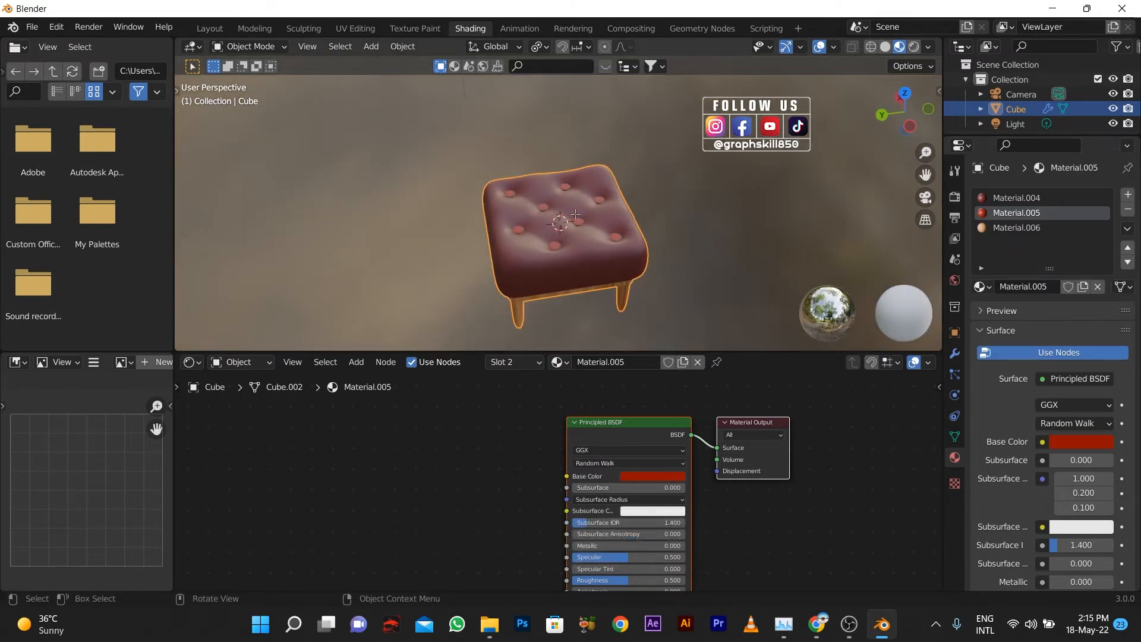
middle_drag(575, 214, 551, 219)
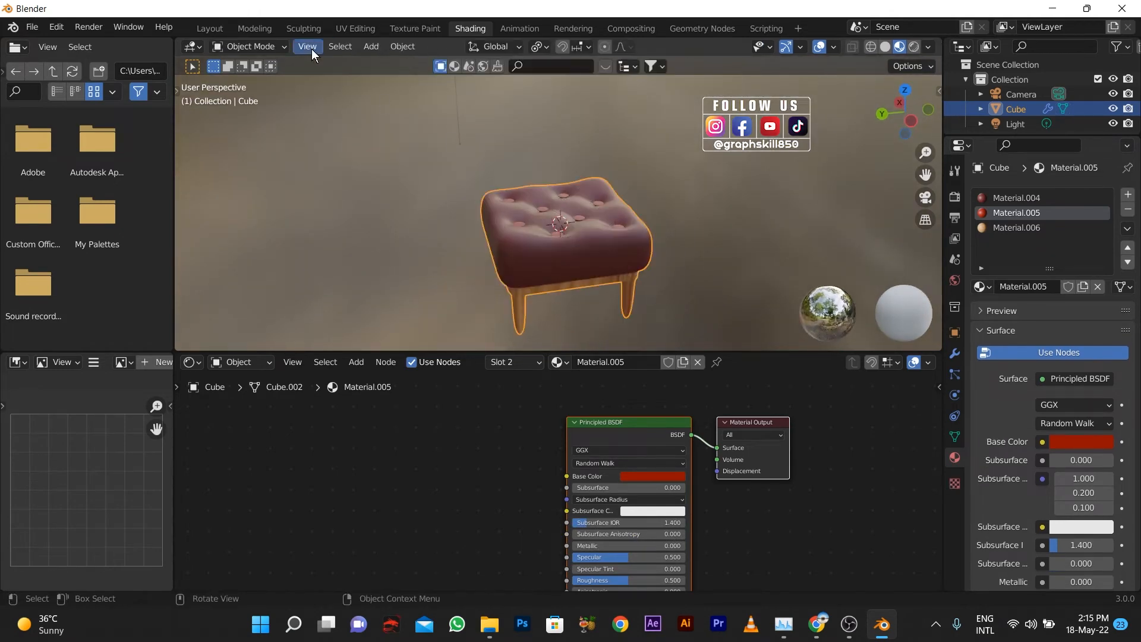
In the Layout workspace, darken the buttons' base color to deep red with hue 0.996, saturation 1.000 and value 0.099.
click(217, 29)
scroll(601, 289, up, 2)
scroll(1031, 471, down, 5)
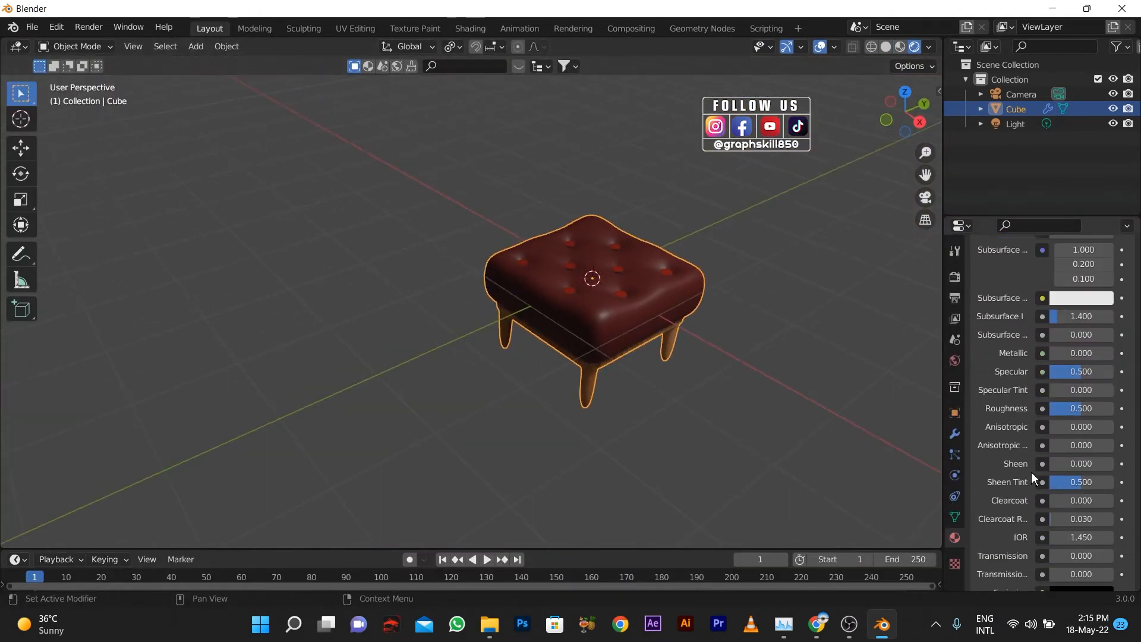
scroll(1081, 381, up, 8)
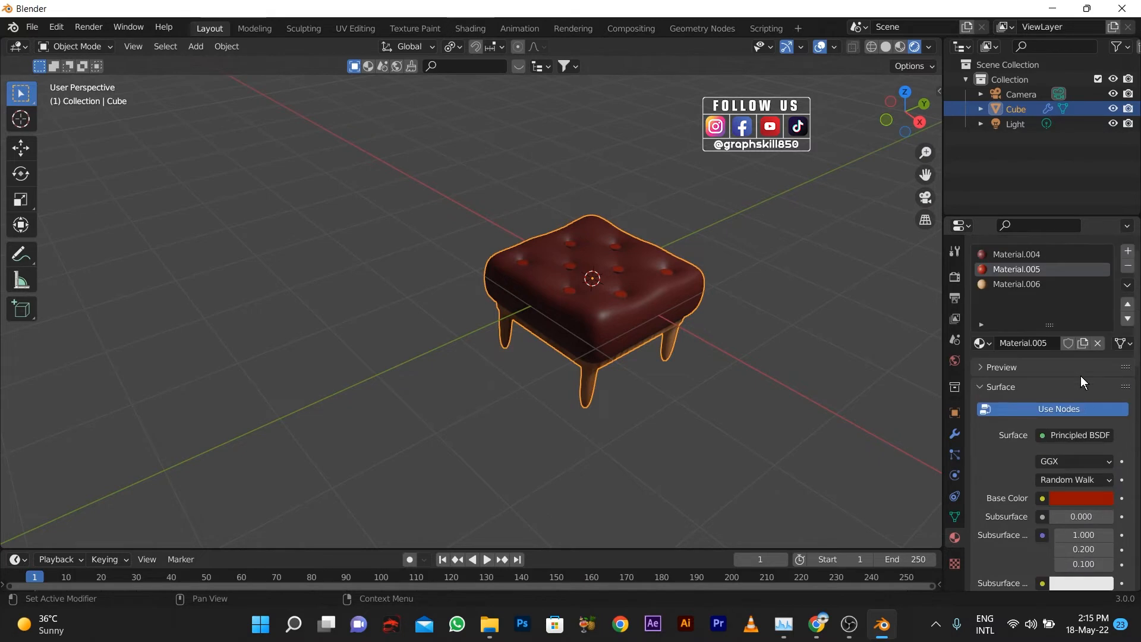
scroll(1080, 376, down, 8)
click(1070, 260)
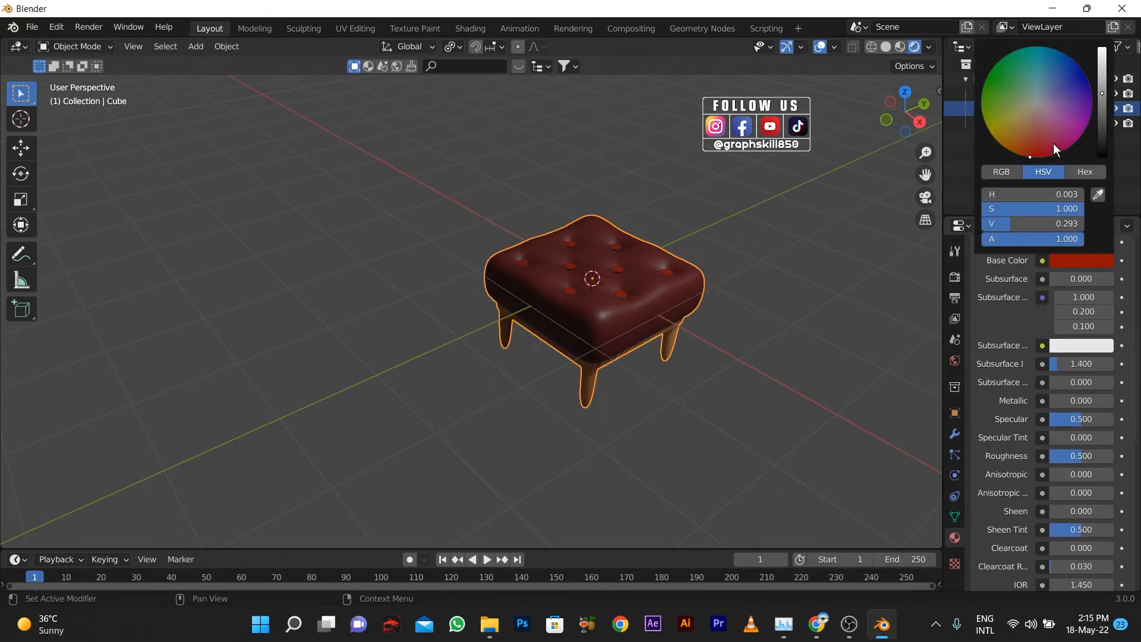
drag(1053, 144, 1102, 48)
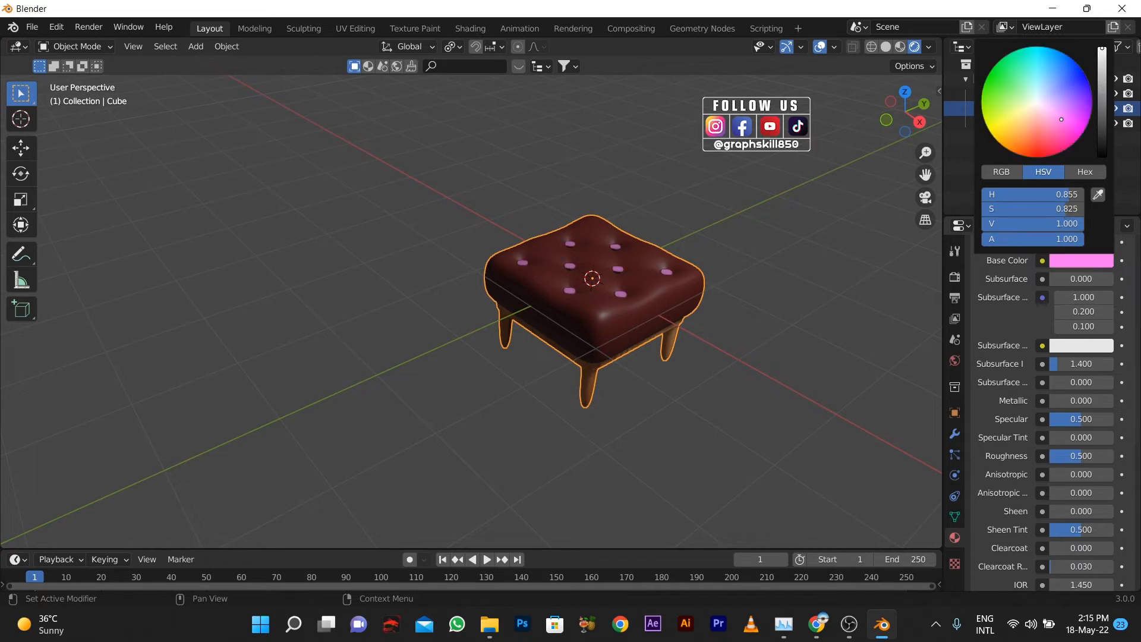
drag(1040, 113, 1042, 157)
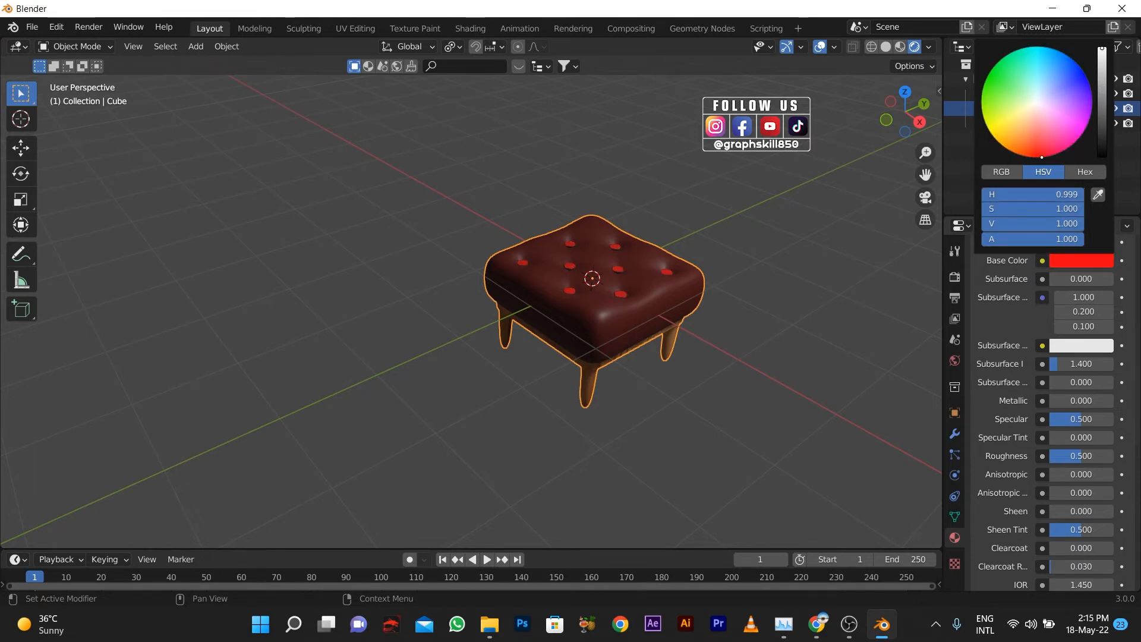
drag(1100, 80, 1102, 122)
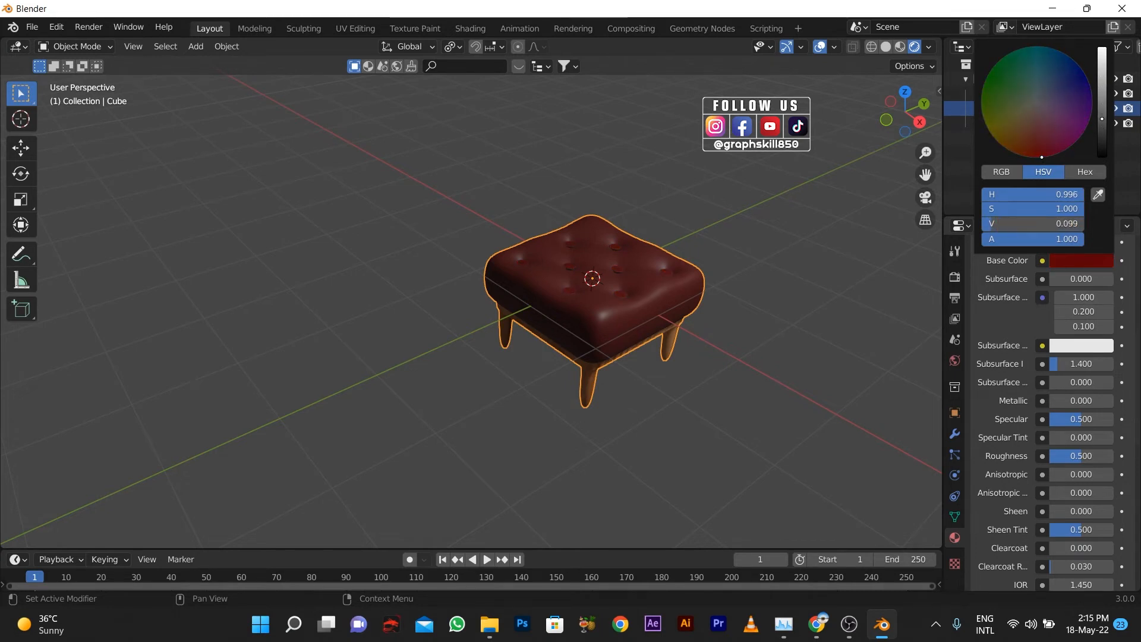
Set the button material's metallic to 1.000 and roughness to 0.261.
scroll(1077, 426, down, 1)
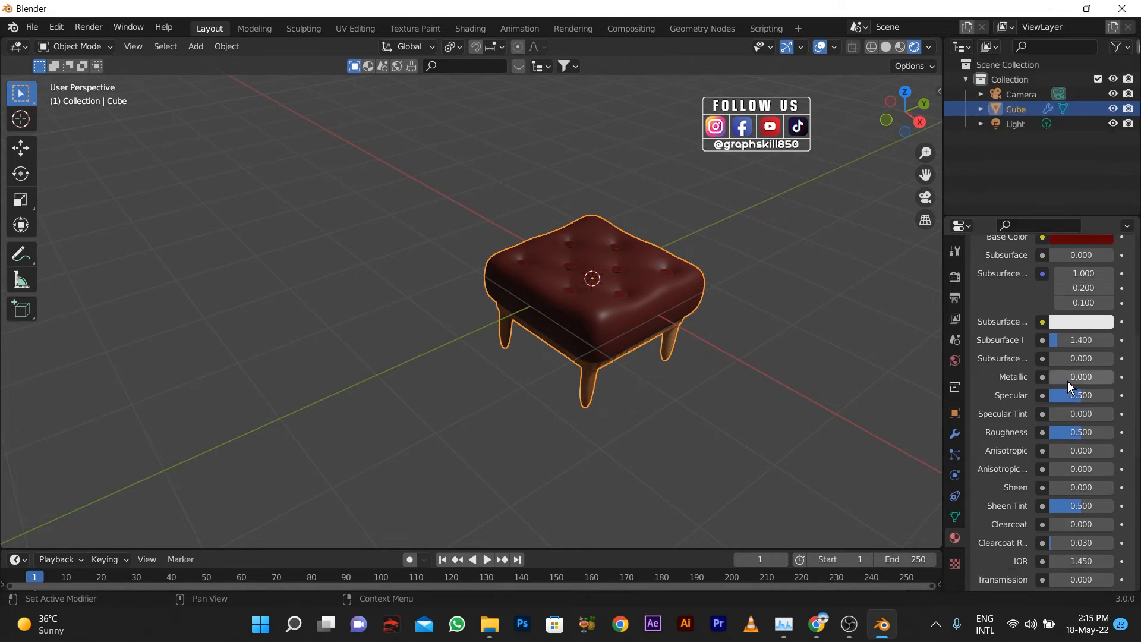
drag(1068, 380, 1114, 380)
mouse_move(1086, 431)
mouse_down()
mouse_move(1051, 432)
mouse_move(1066, 432)
mouse_up()
scroll(610, 315, up, 3)
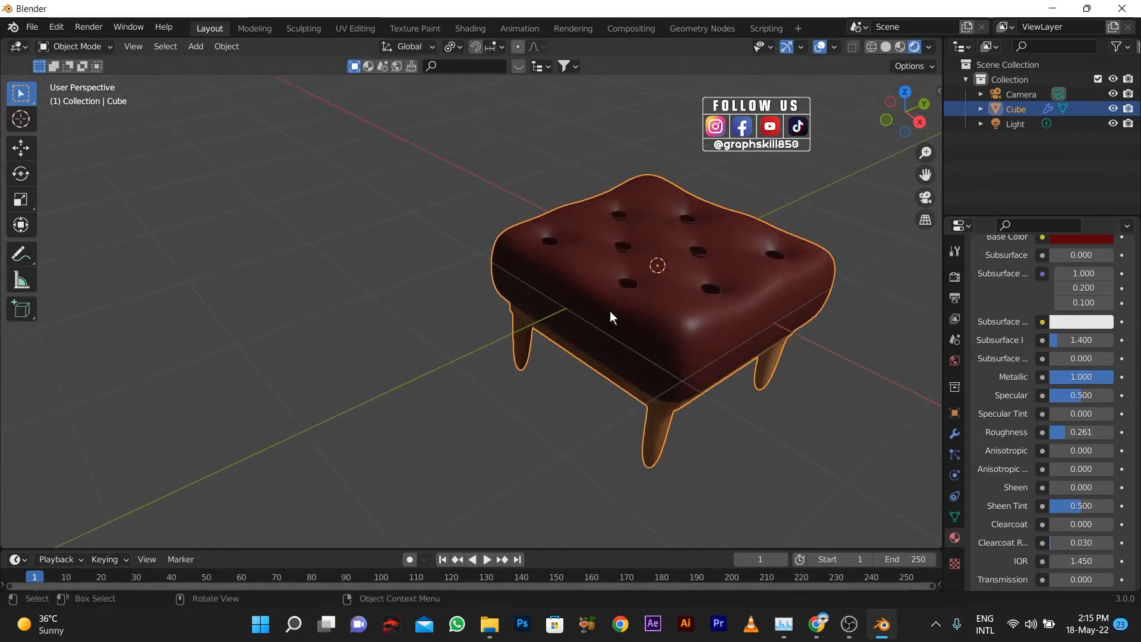
scroll(537, 301, down, 3)
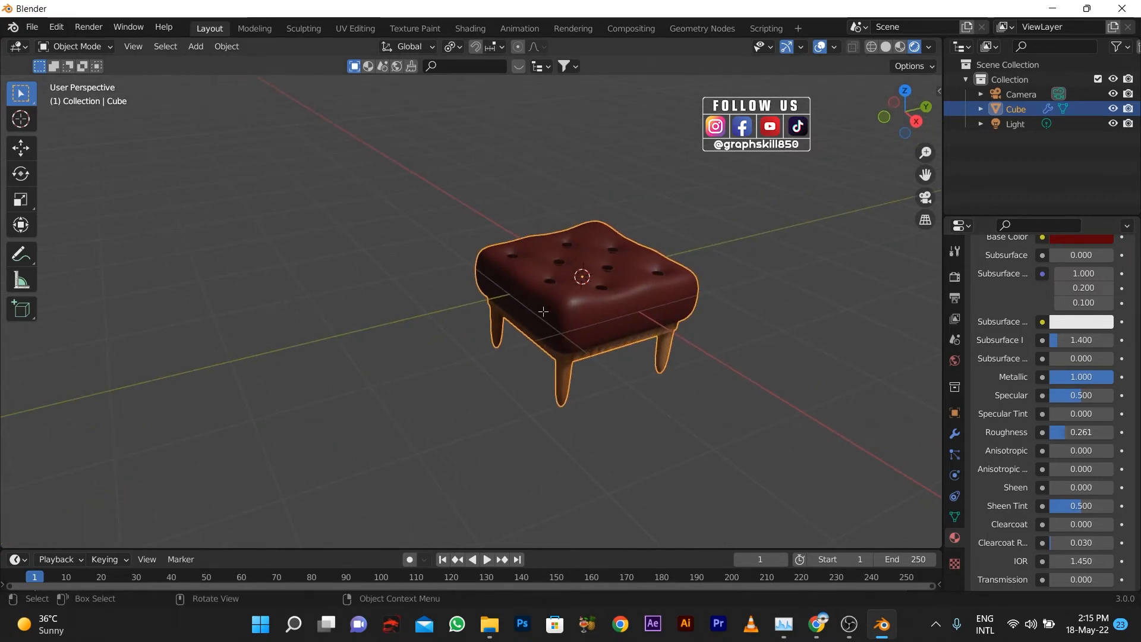
key(Tab)
click(551, 299)
key(Tab)
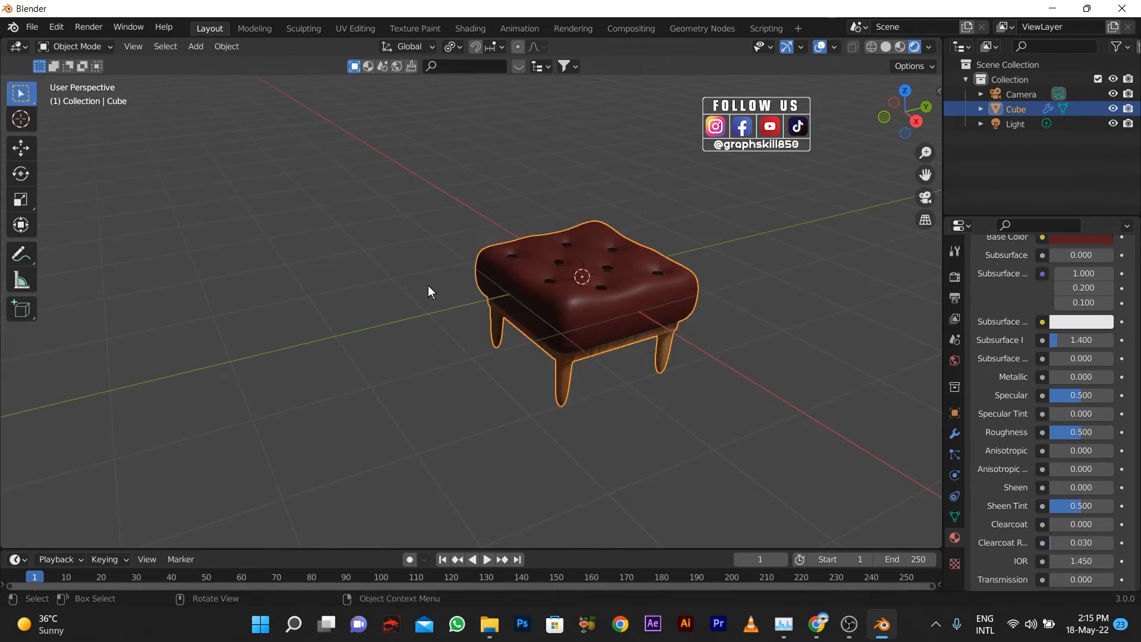
key(Tab)
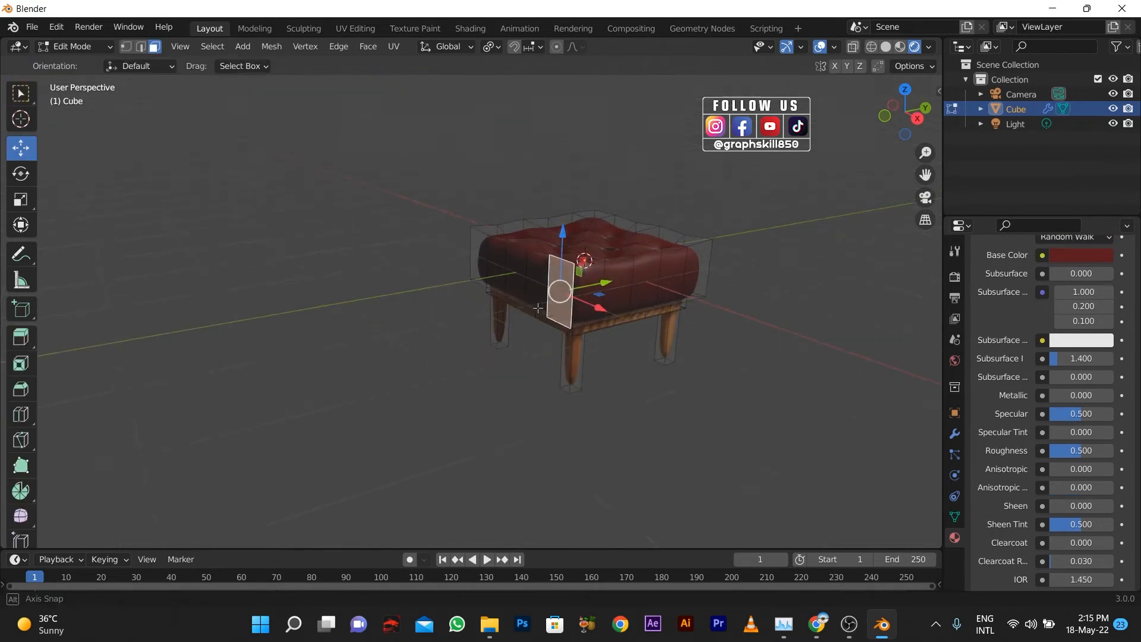
middle_drag(538, 308, 486, 367)
key(Tab)
key(Tab)
middle_drag(436, 339, 413, 330)
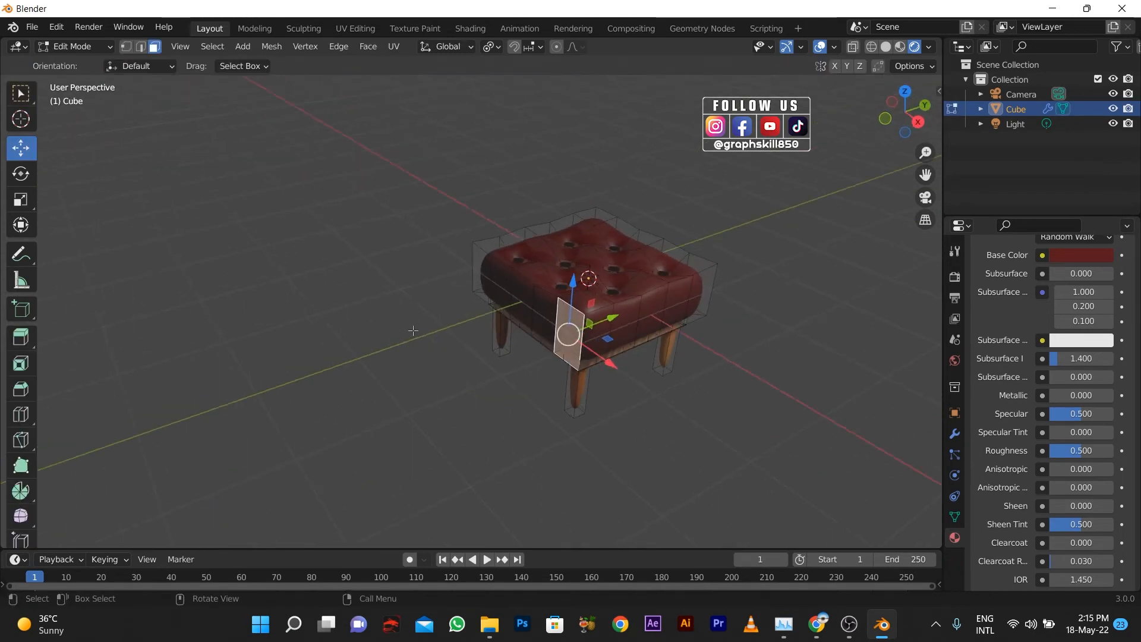
key(Tab)
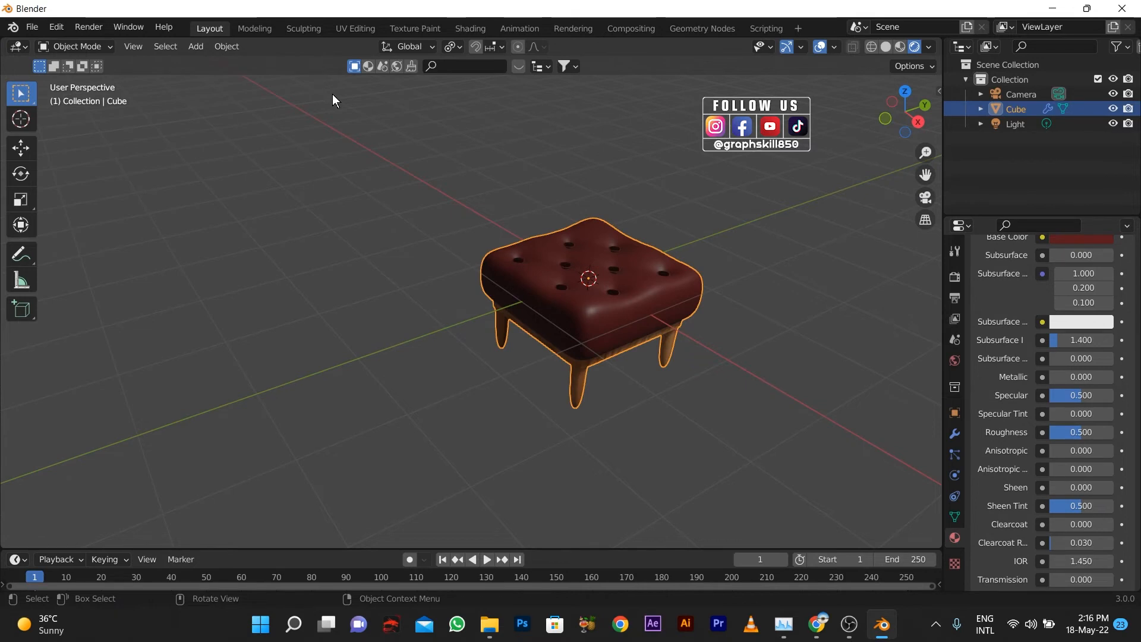
In the camera view, add a floor plane scaled by about -14.2 and lower it to the bottom of the stool's legs.
key(KP_0)
key(shift+a)
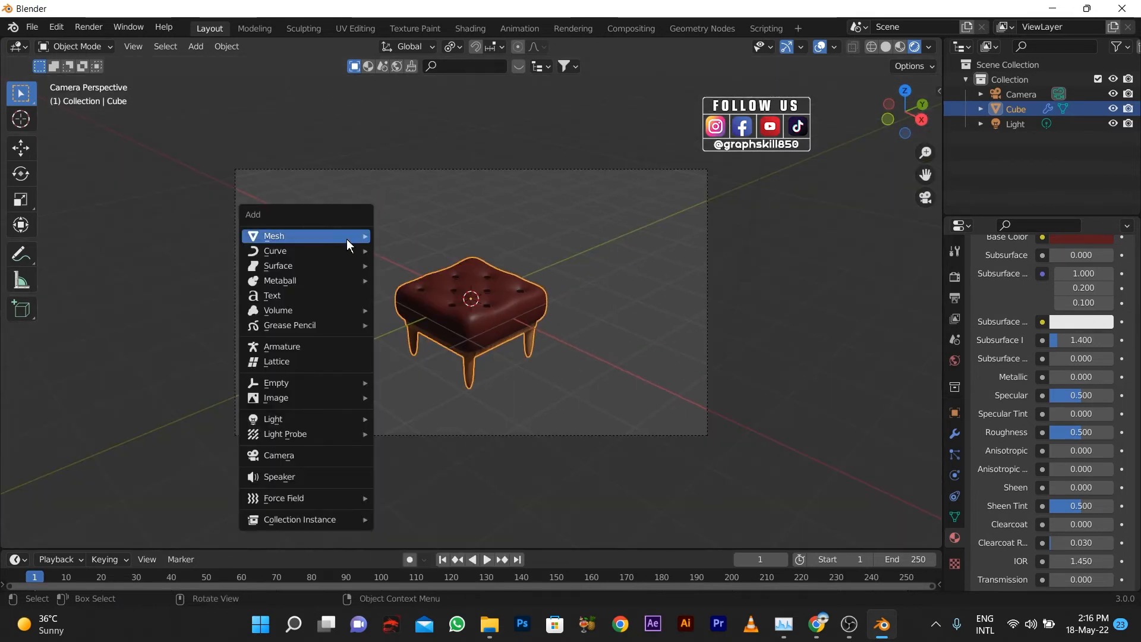
mouse_move(347, 238)
click(412, 237)
key(s)
click(380, 459)
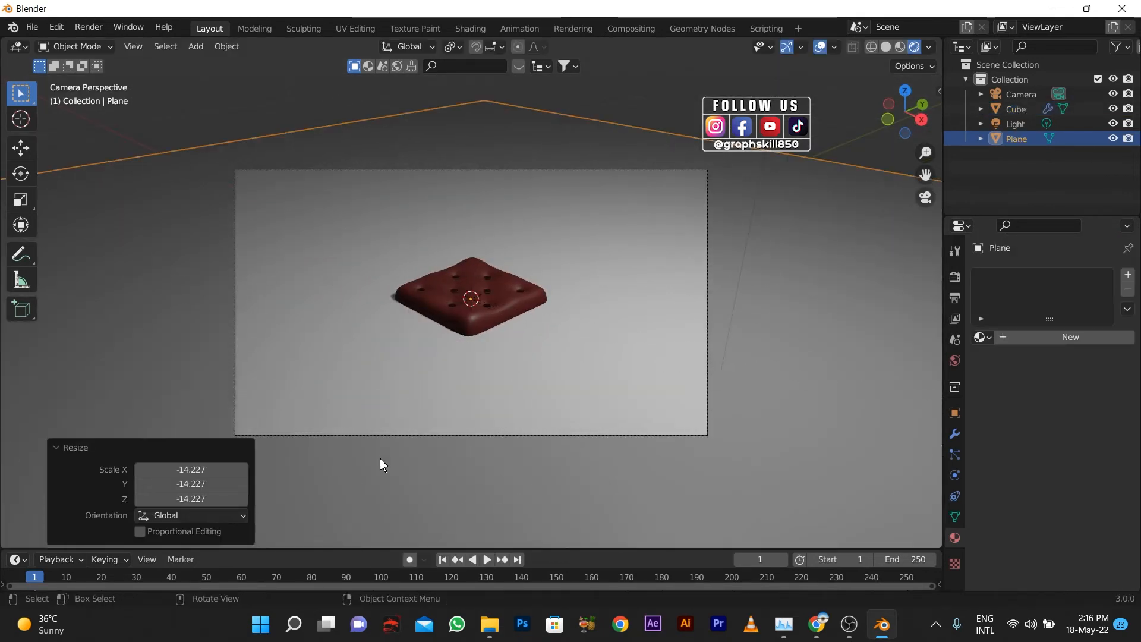
click(20, 150)
drag(473, 252, 476, 317)
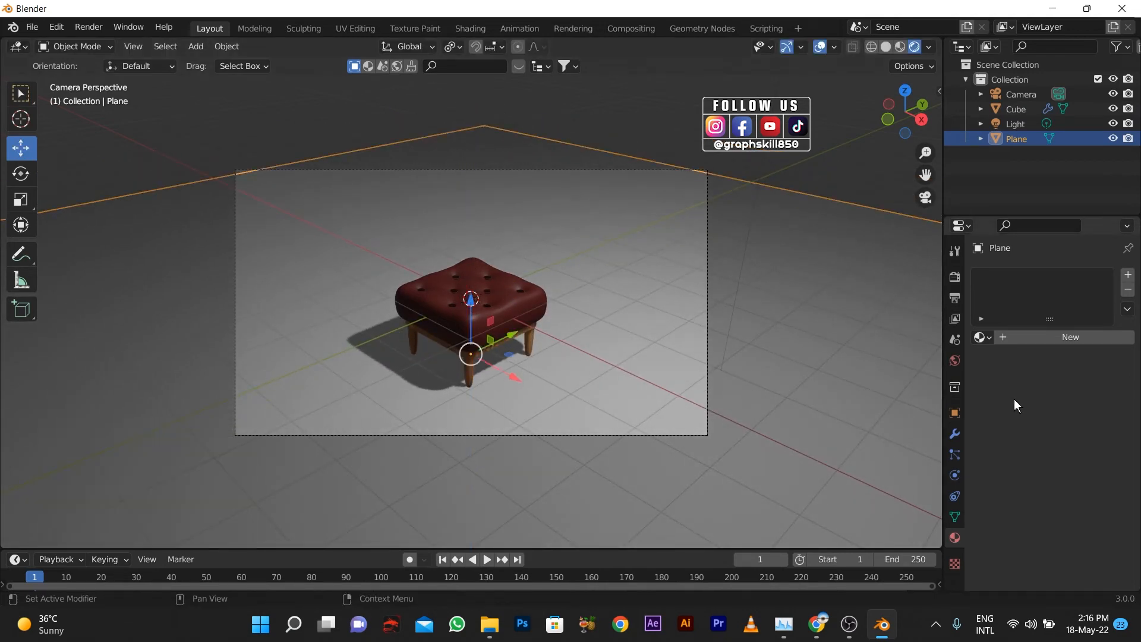
Give the floor plane rigid body physics with the type set to Passive.
click(955, 517)
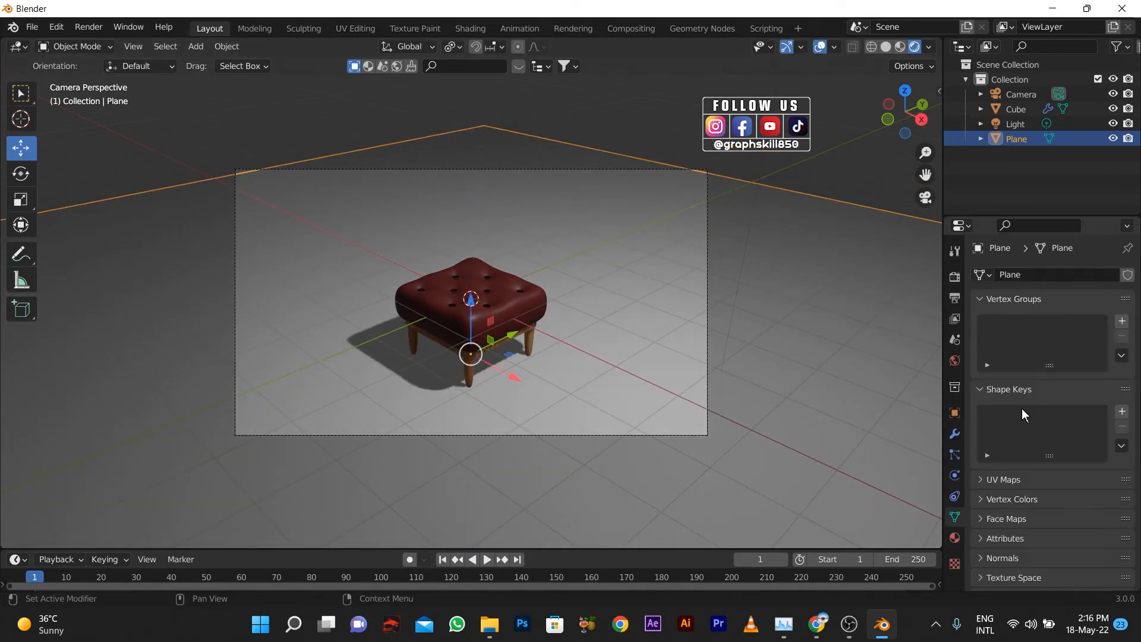
click(955, 476)
click(1013, 355)
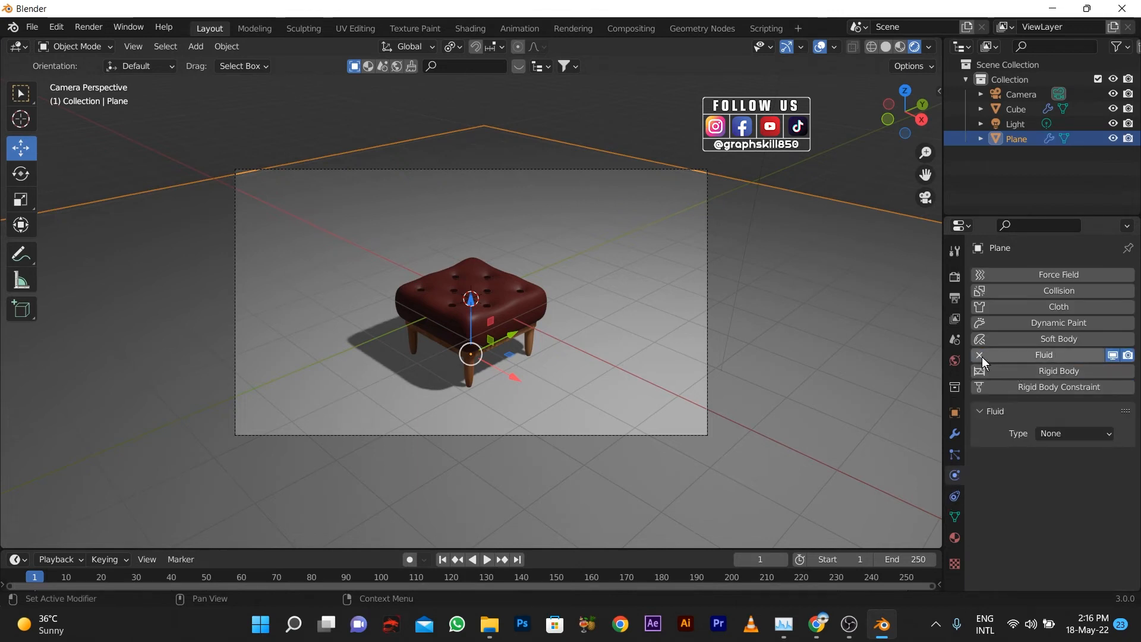
click(981, 355)
click(1016, 371)
click(1064, 437)
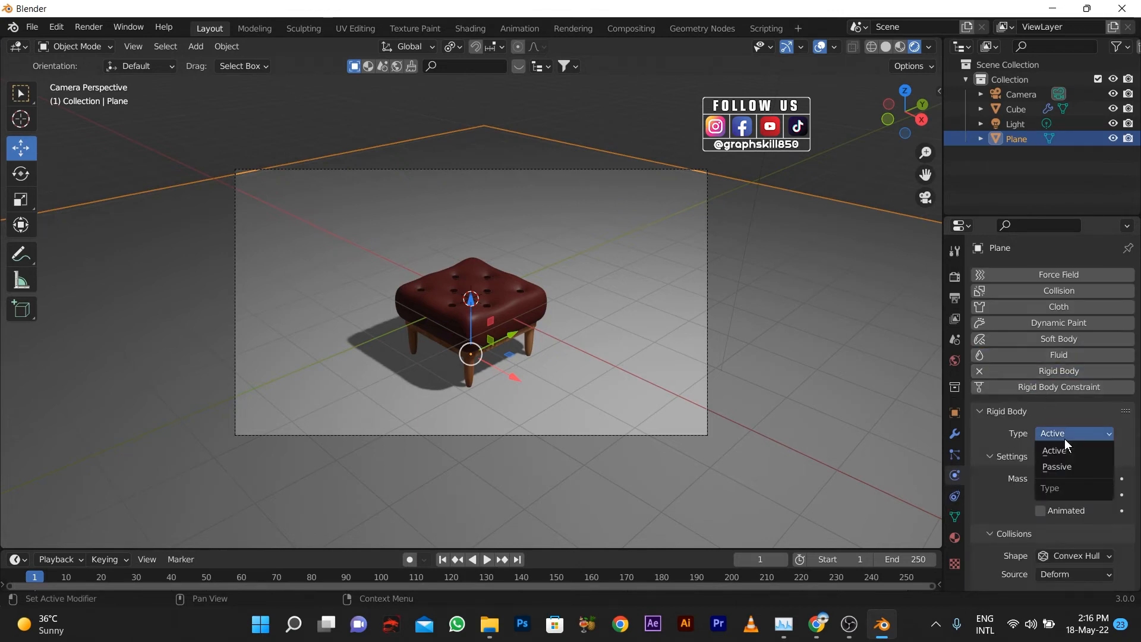
click(1071, 468)
Make the stool an active rigid body and raise it about 2.09 m along Z above the floor.
click(492, 294)
click(1051, 370)
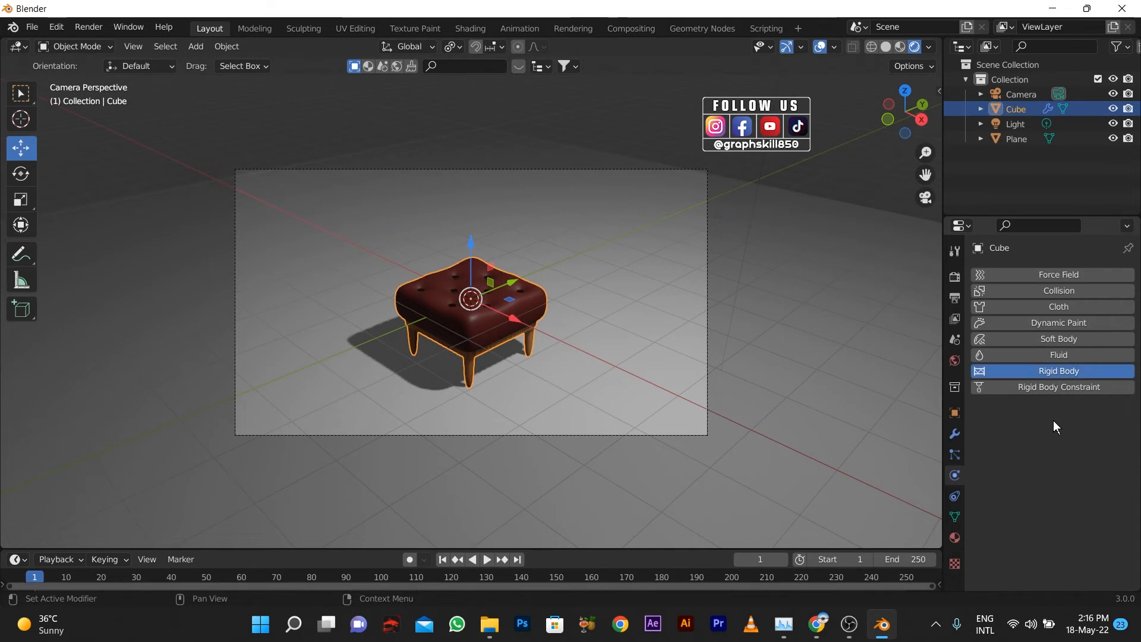
key(g)
key(z)
click(466, 139)
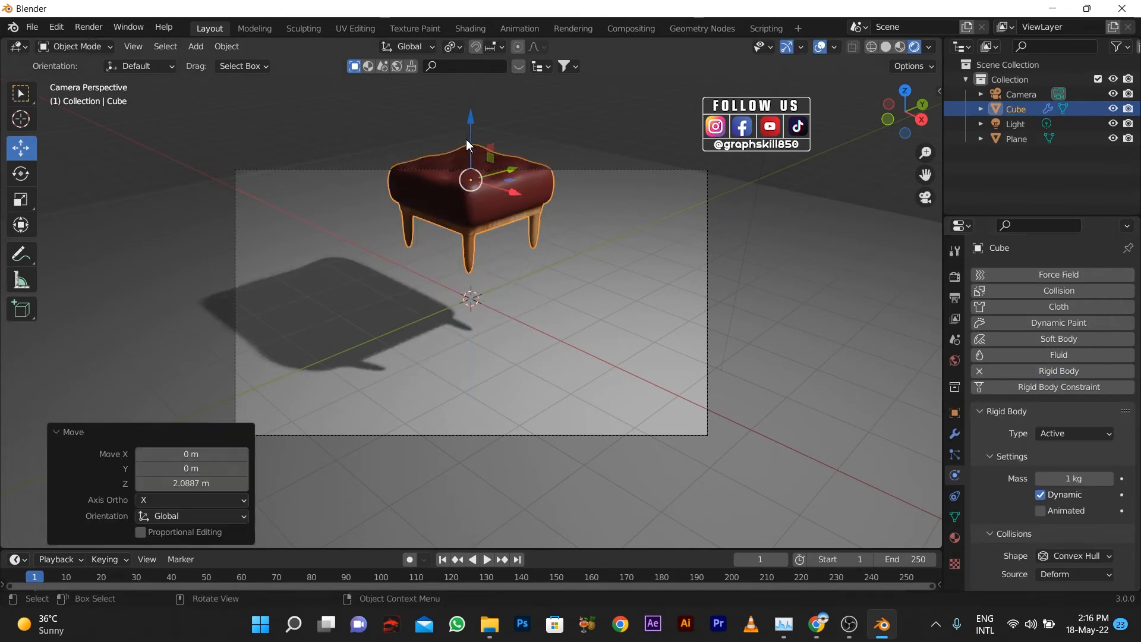
Play the simulation to frame 63 to drop the stool, and raise the floor plane about 0.083 m to meet the legs.
key(space)
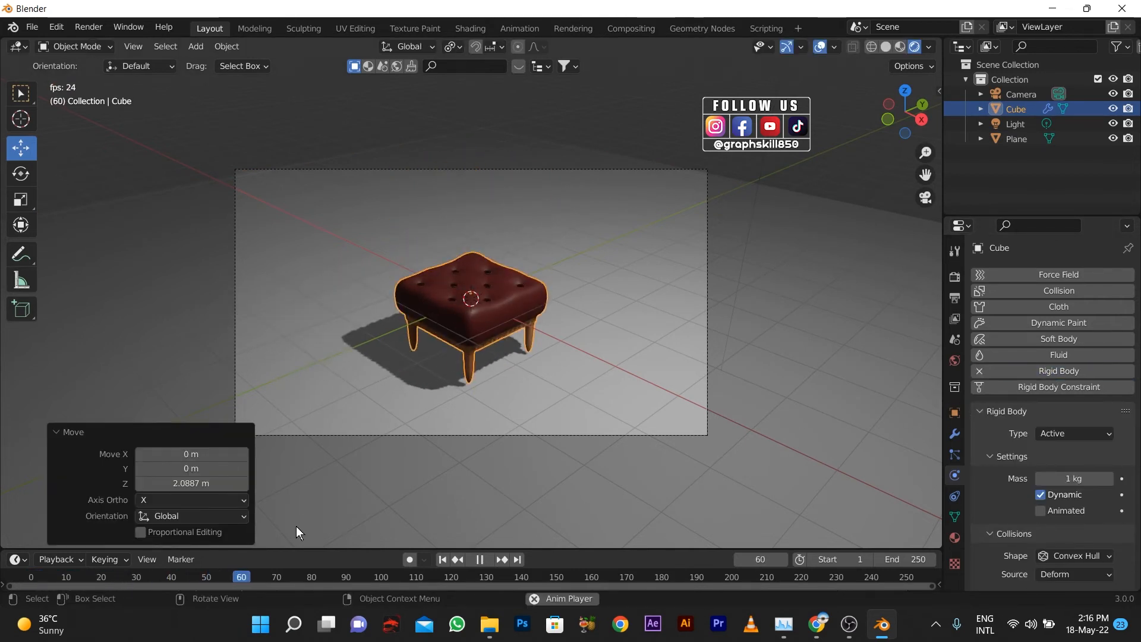
key(space)
middle_drag(523, 338, 558, 302)
click(518, 379)
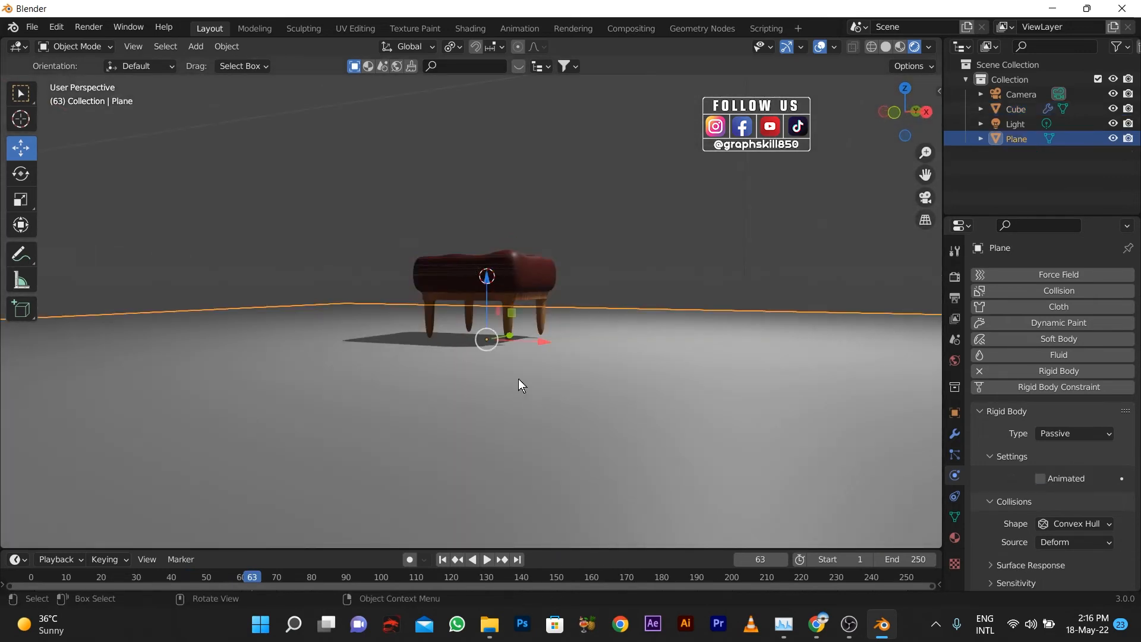
key(g)
key(z)
click(482, 305)
middle_drag(490, 333, 460, 411)
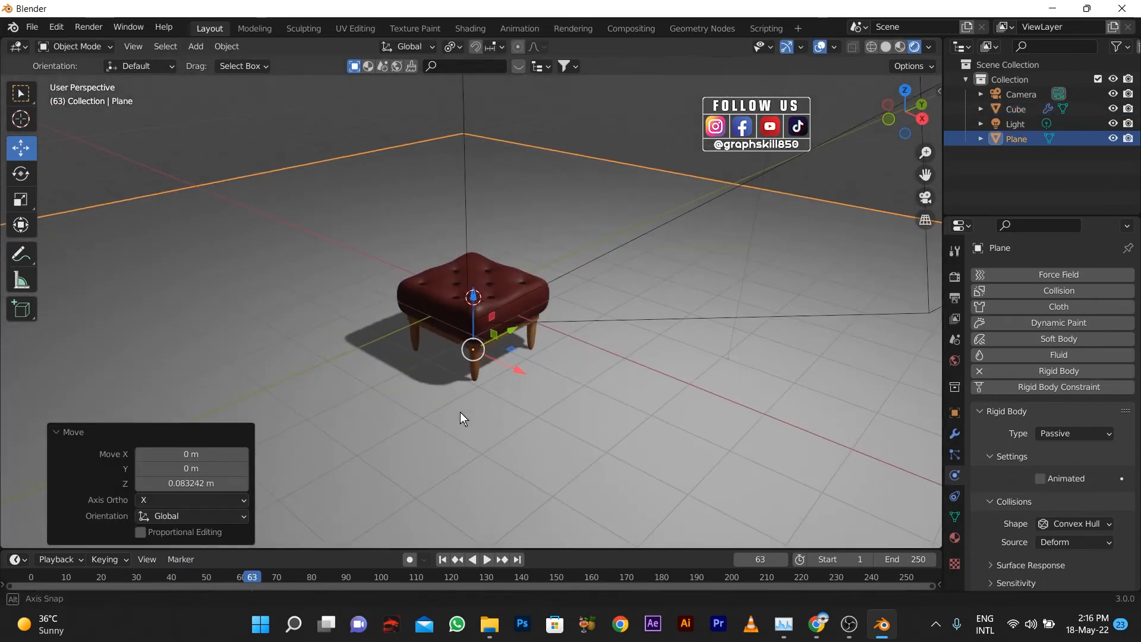
key(KP_0)
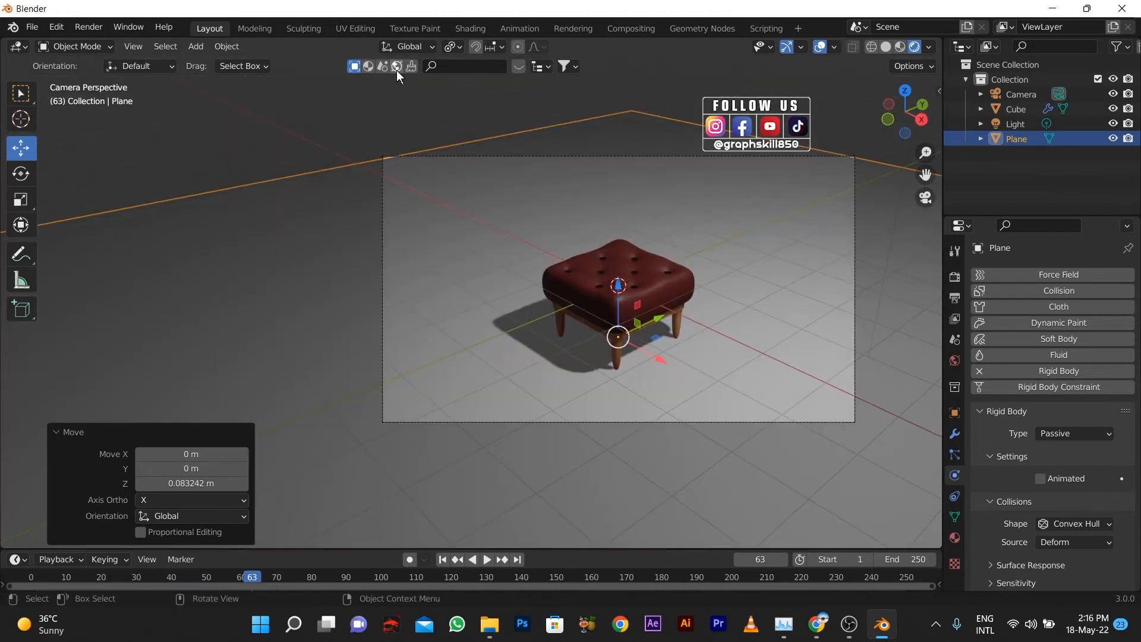
Browse the BlenderKit HDR assets and download the Photo Studio Loft Hall HDR at 4096 resolution to light the scene.
click(381, 67)
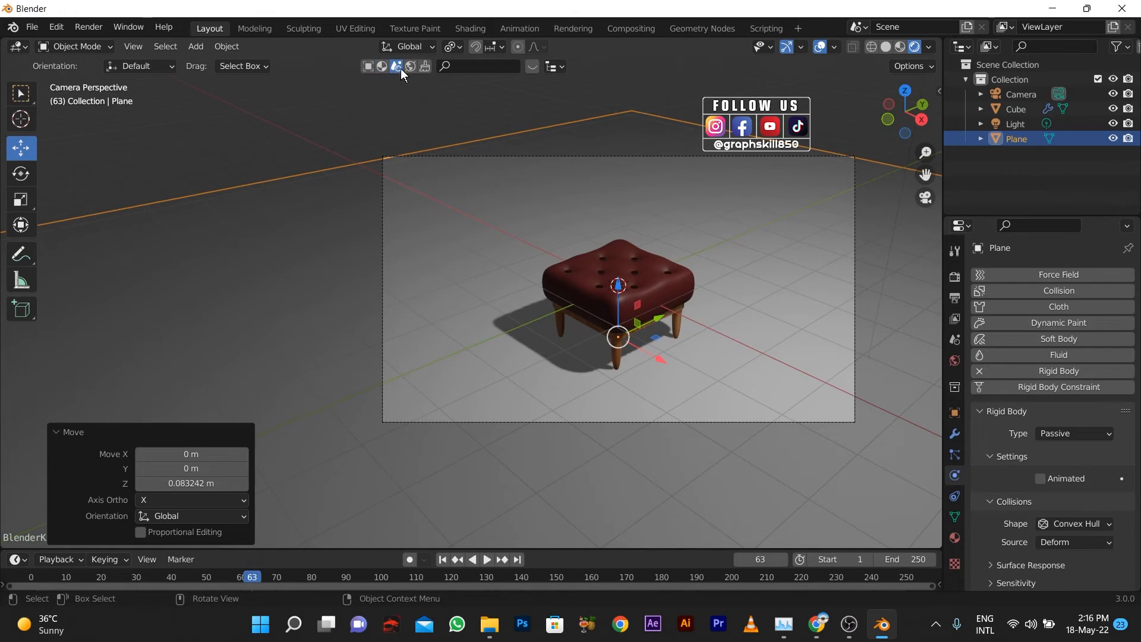
click(532, 66)
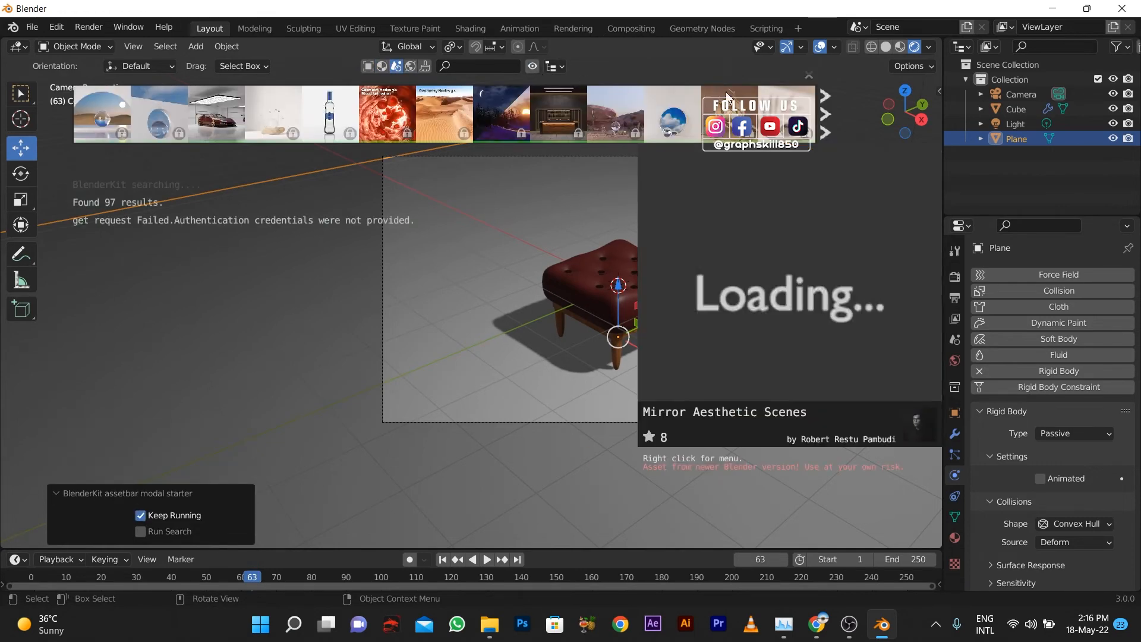
click(830, 113)
click(406, 67)
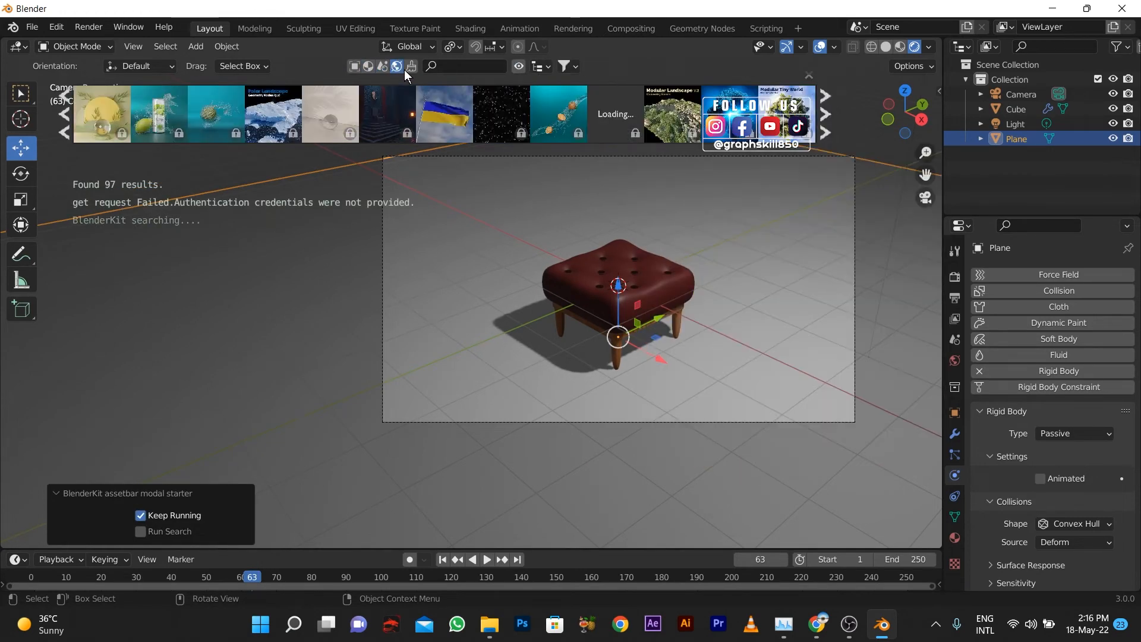
click(824, 119)
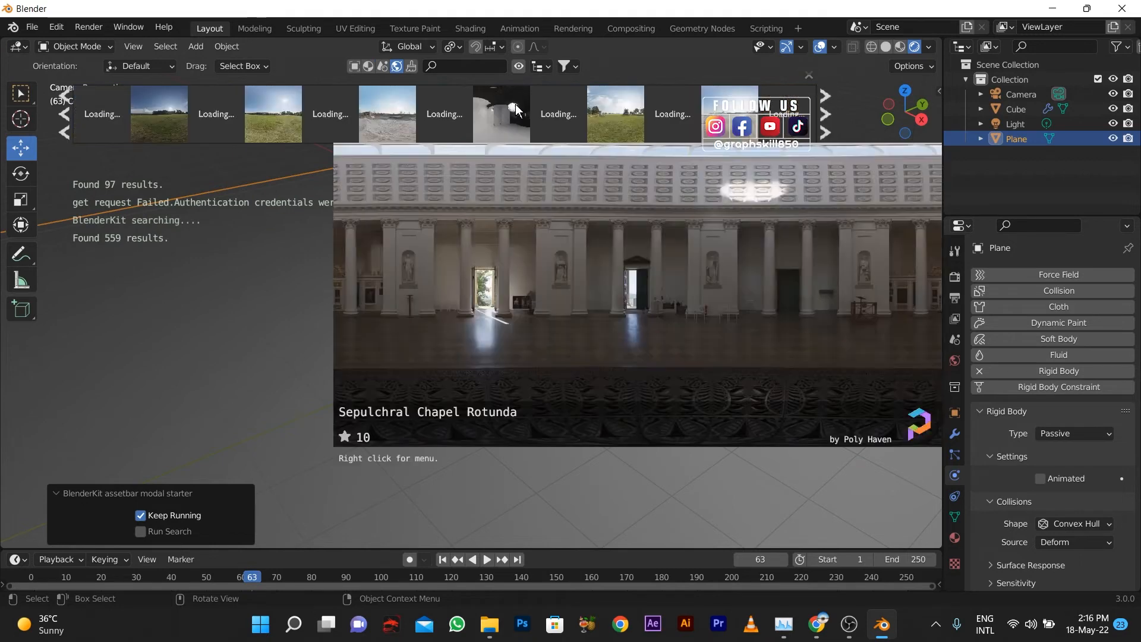
click(824, 121)
click(624, 127)
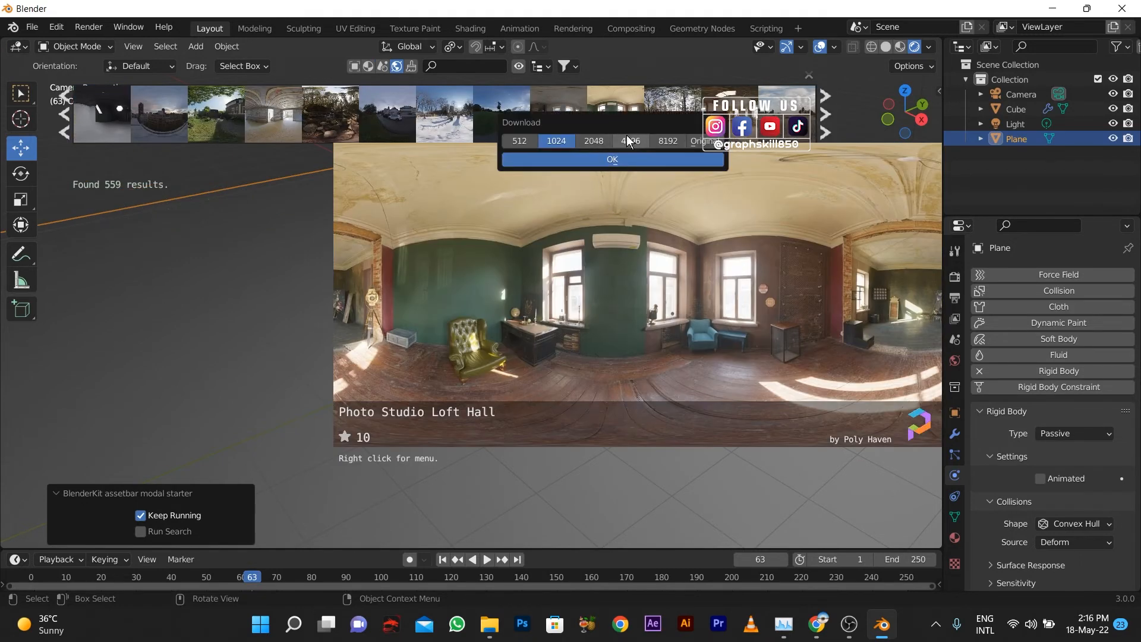
click(629, 141)
click(615, 159)
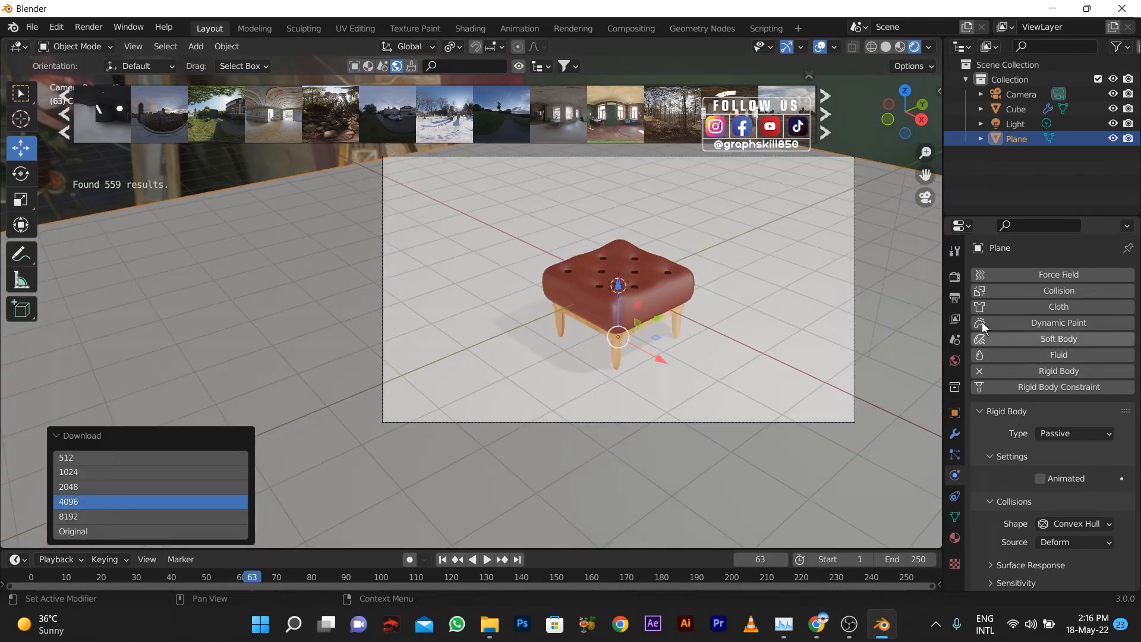
Enable a transparent film background in the Eevee render settings.
click(954, 298)
click(954, 278)
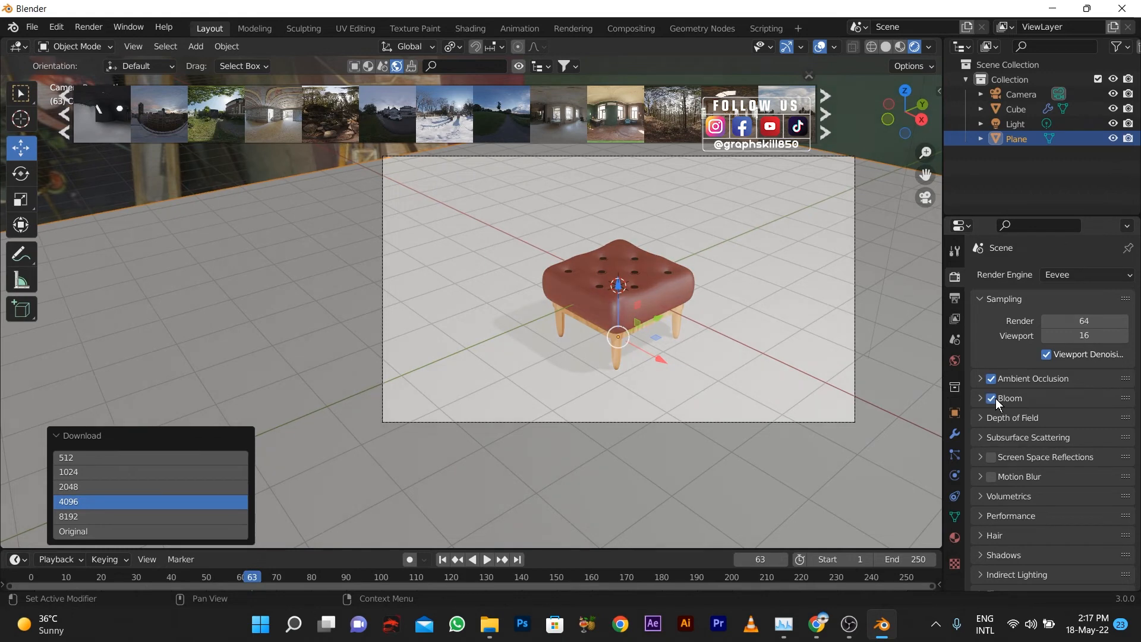
scroll(1018, 475, down, 3)
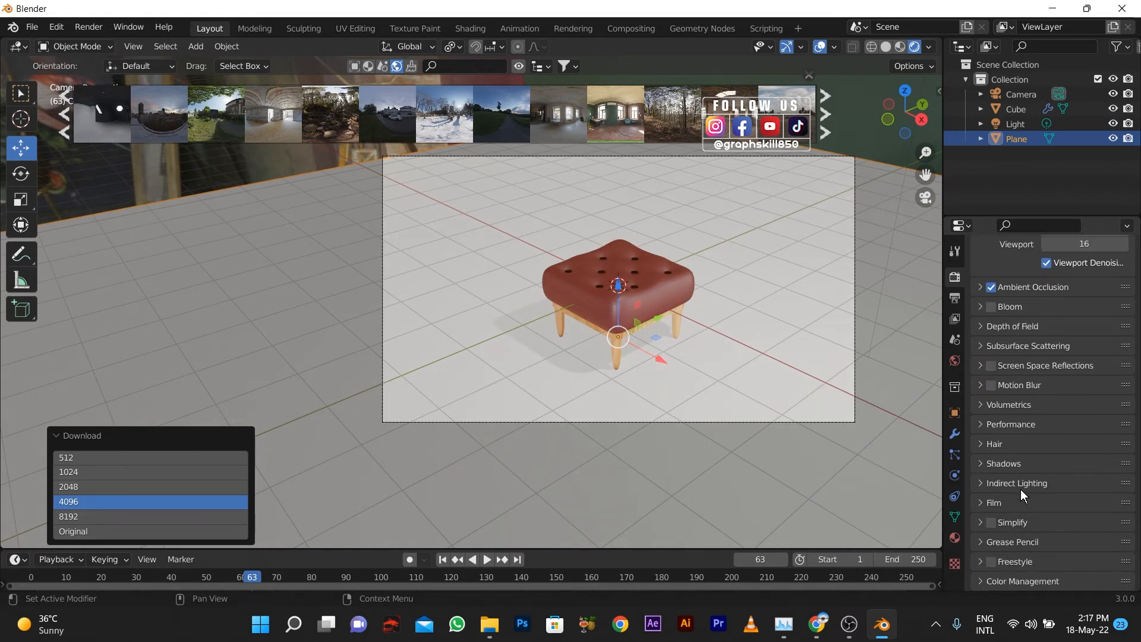
click(979, 507)
Set the color management look to Very High Contrast and check the stool in the camera view.
scroll(984, 541, down, 2)
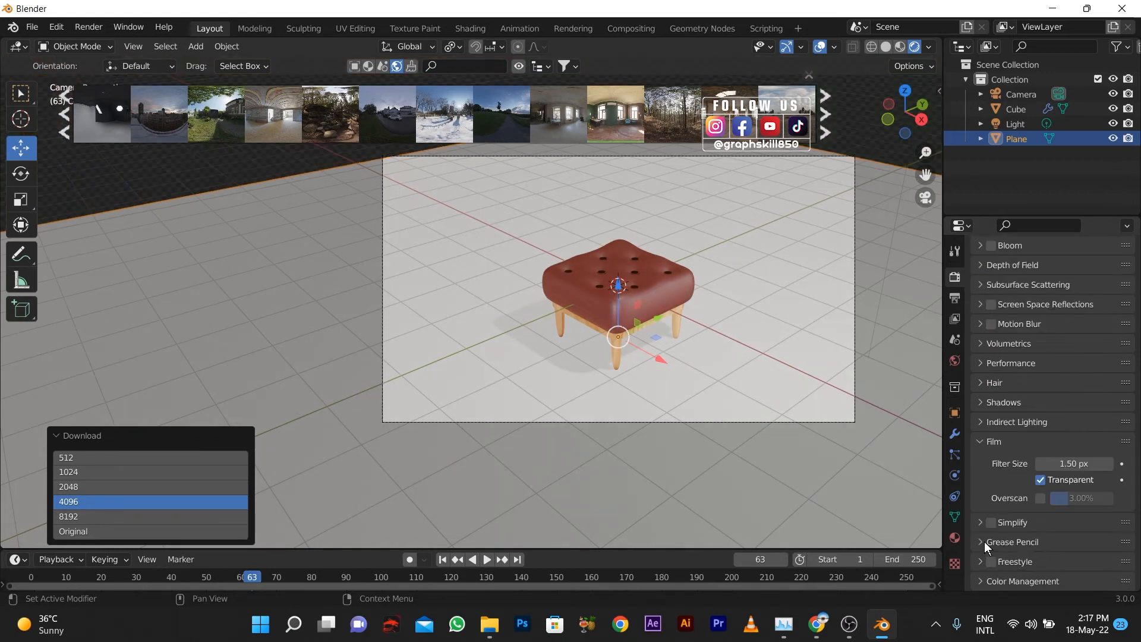
click(984, 582)
scroll(993, 578, down, 5)
click(1063, 505)
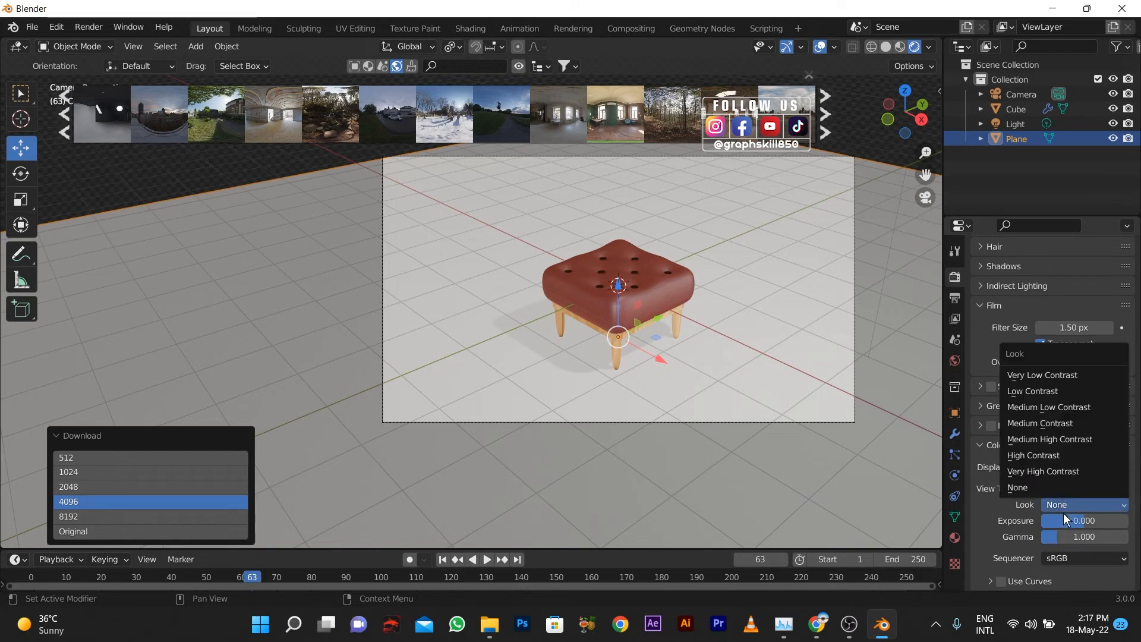
click(1047, 471)
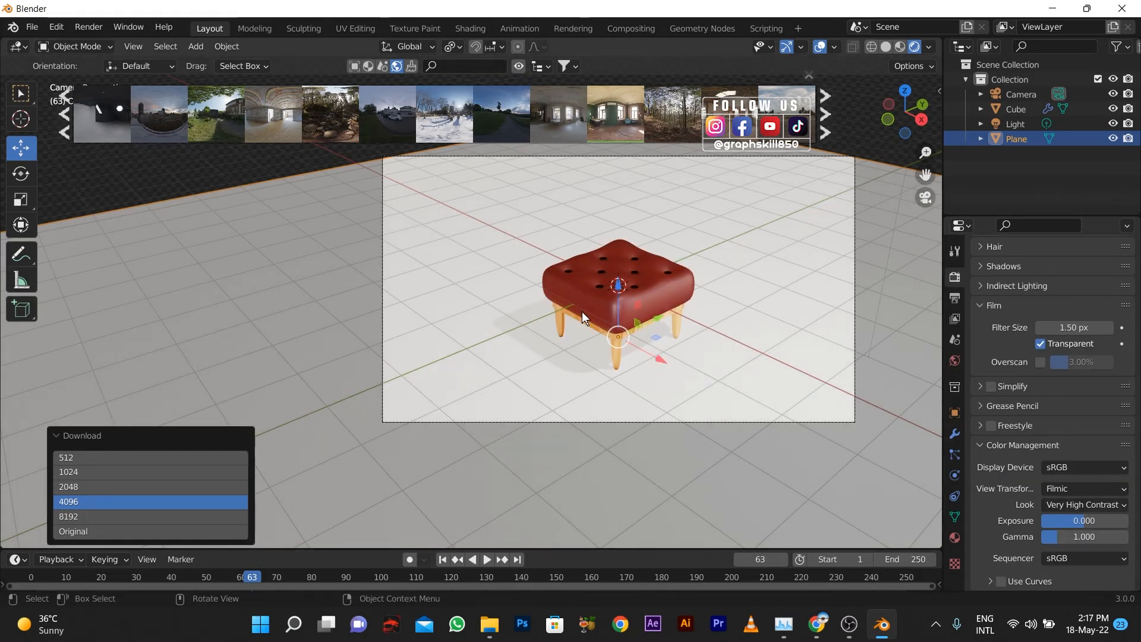
mouse_move(553, 318)
shift+middle_down()
mouse_move(522, 329)
mouse_move(540, 326)
shift+middle_up()
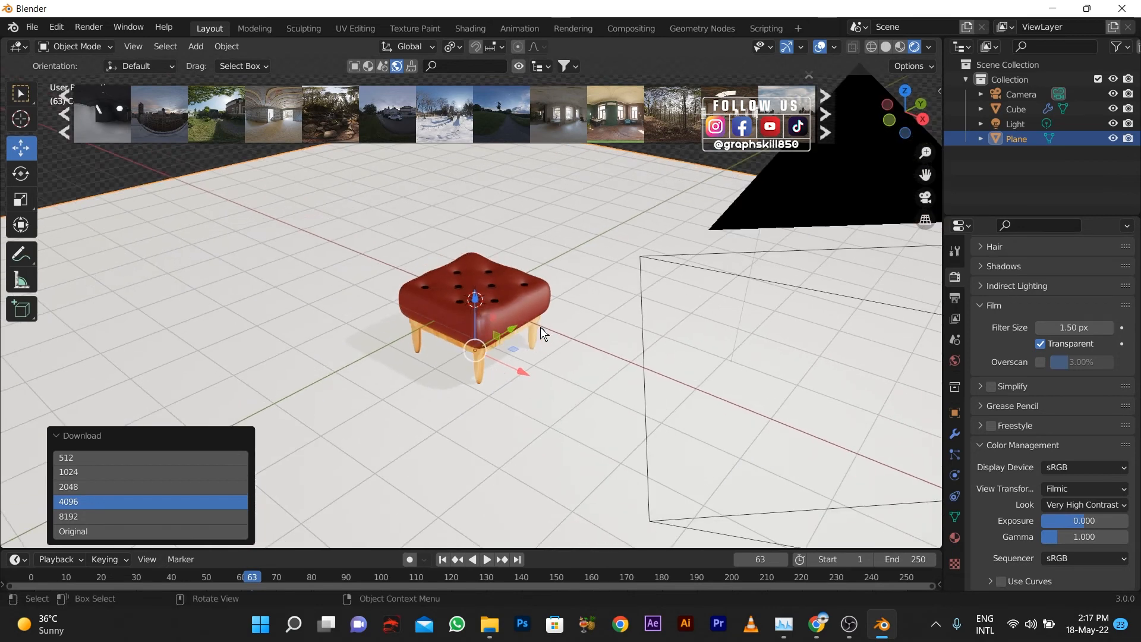
key(KP_0)
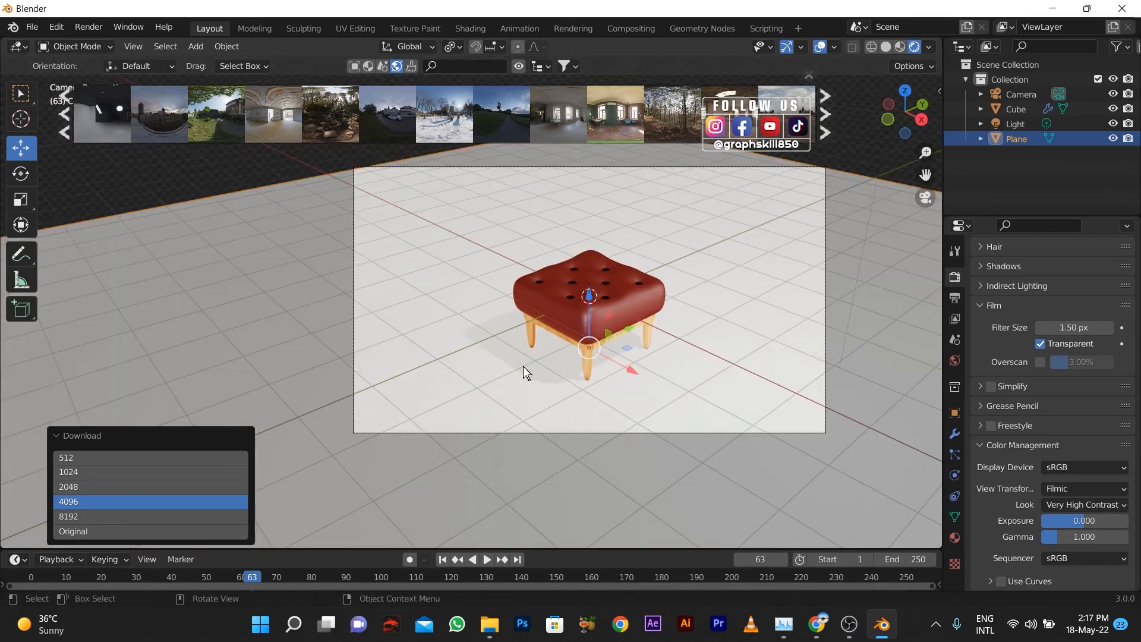
Search the BlenderKit materials for FLOOR, apply the Wooden floor material to the plane, and close the asset bar.
click(367, 67)
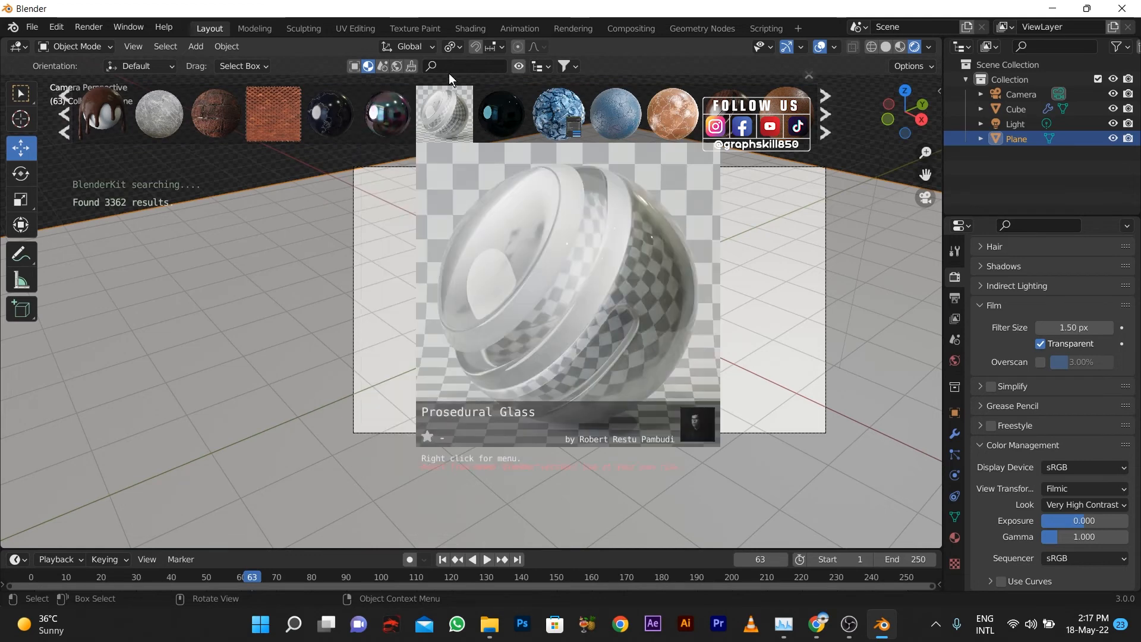
click(451, 67)
text(FL)
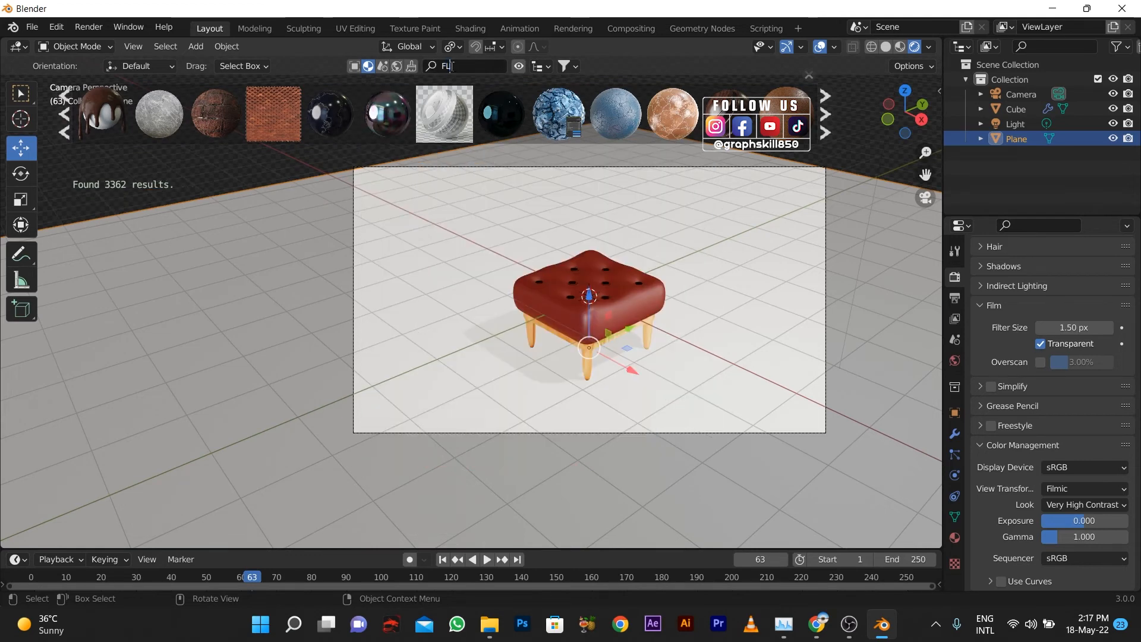
text(OOR)
key(Return)
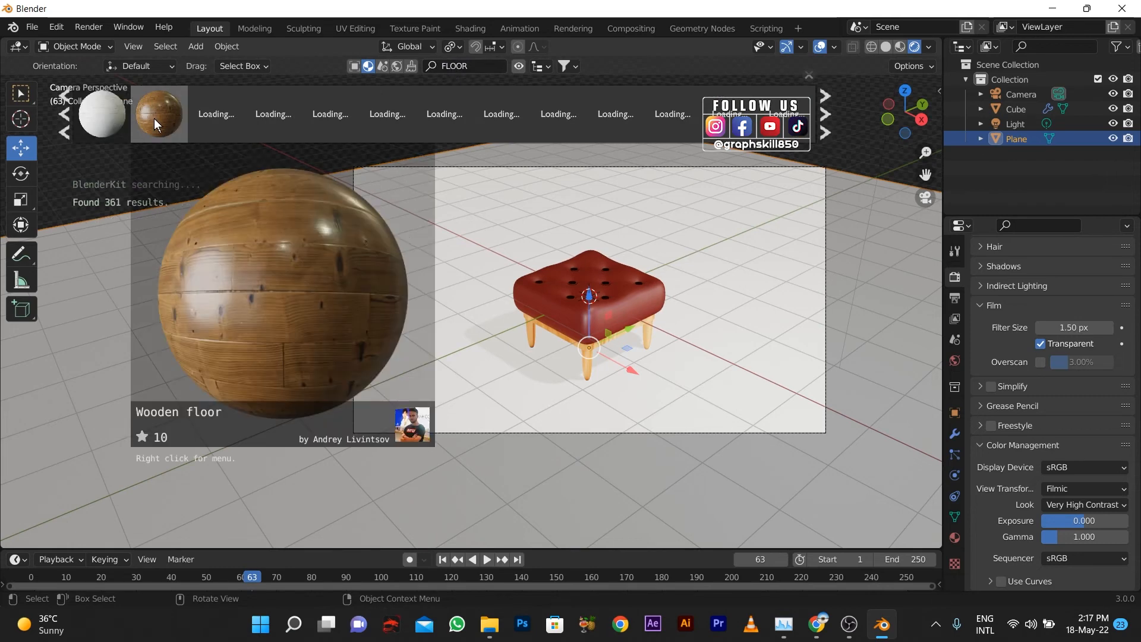
click(154, 119)
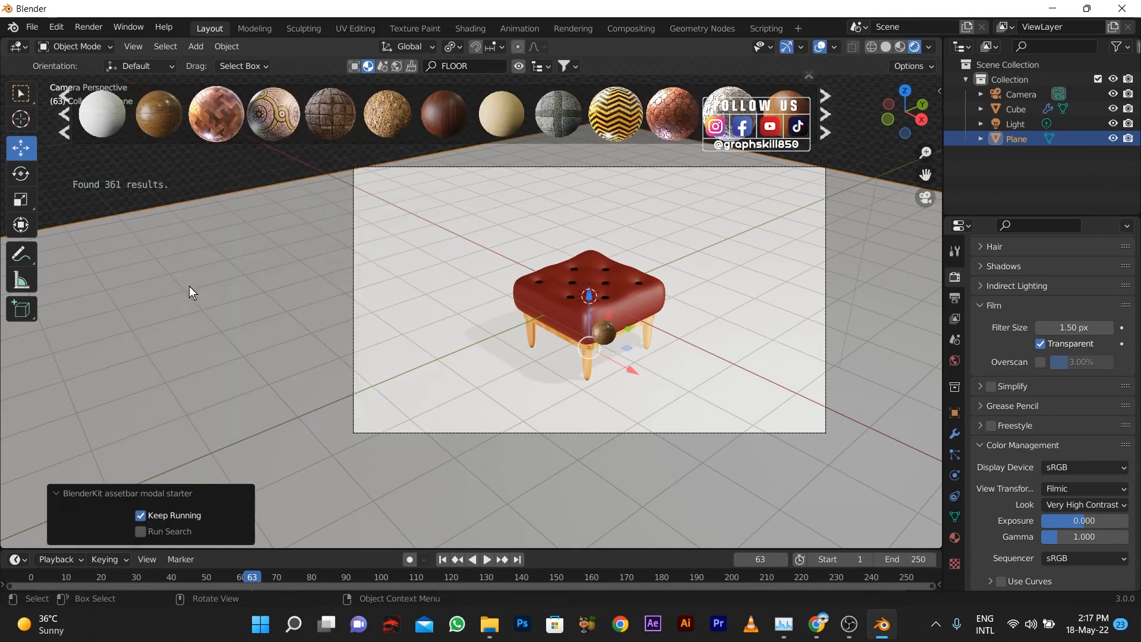
mouse_move(138, 110)
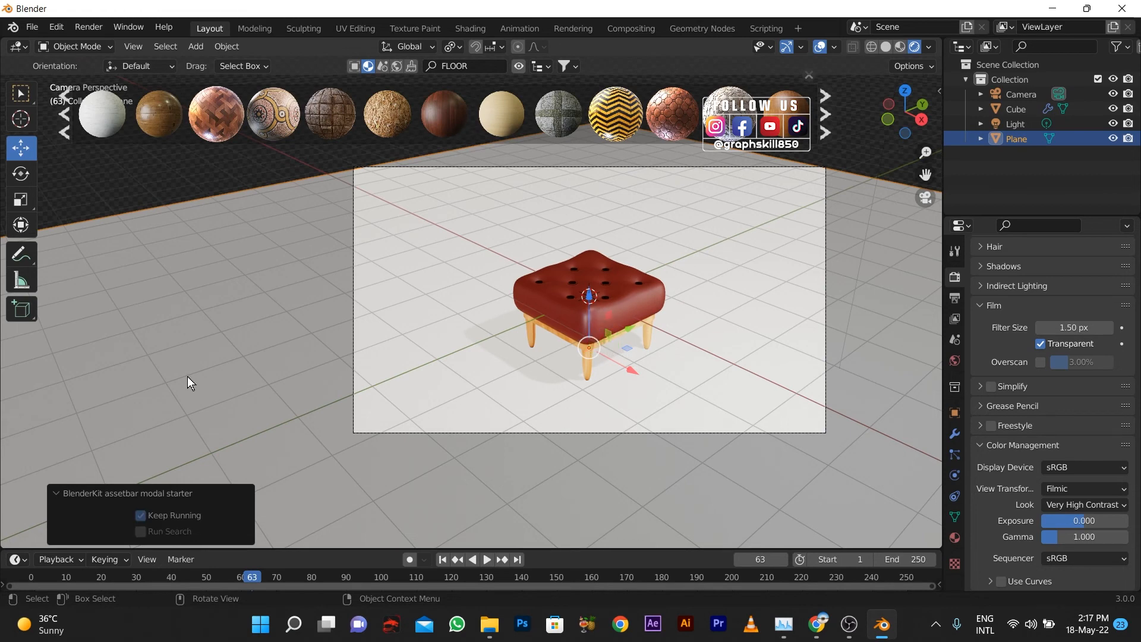
click(809, 73)
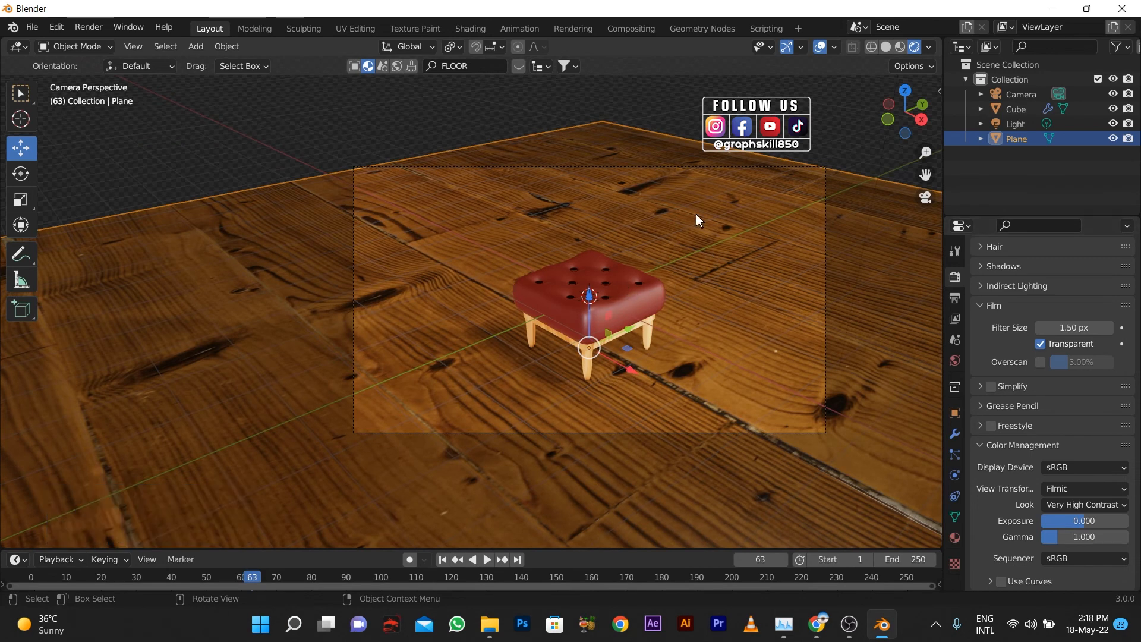
Put the floor plane in Edit Mode and display it in Material Preview shading in the UV Editing workspace.
scroll(608, 277, down, 3)
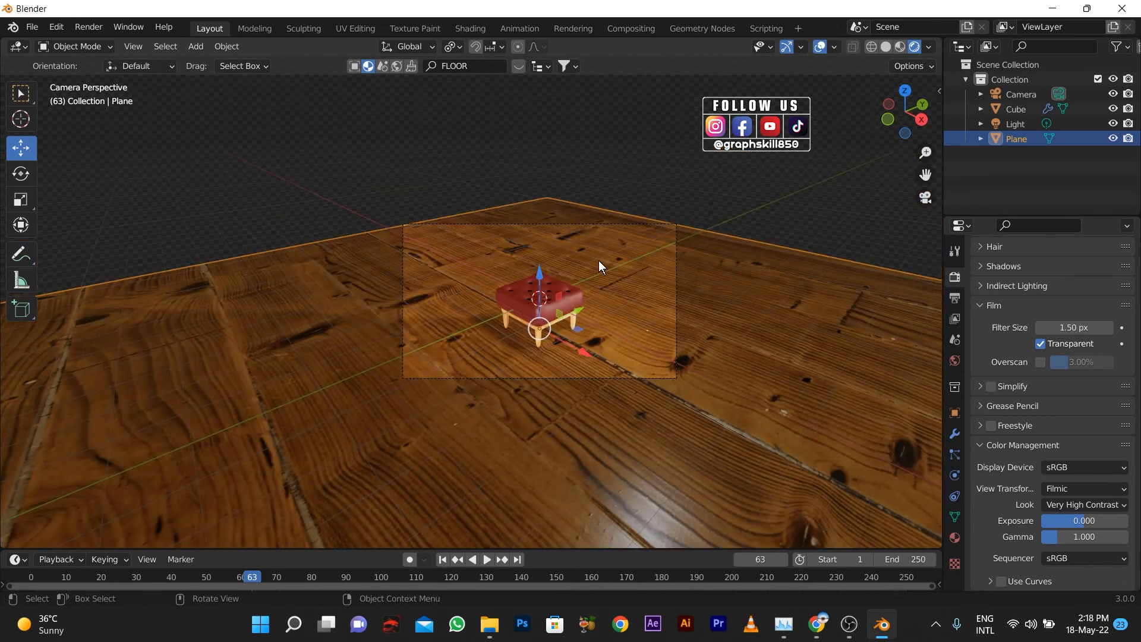
key(Tab)
key(u)
click(598, 260)
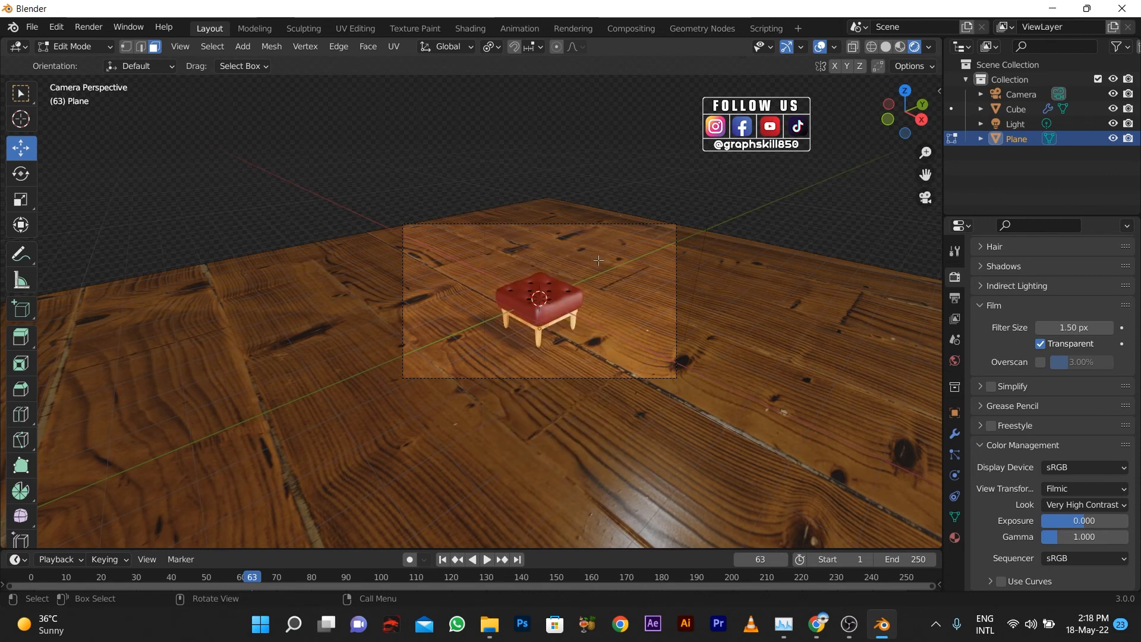
click(470, 27)
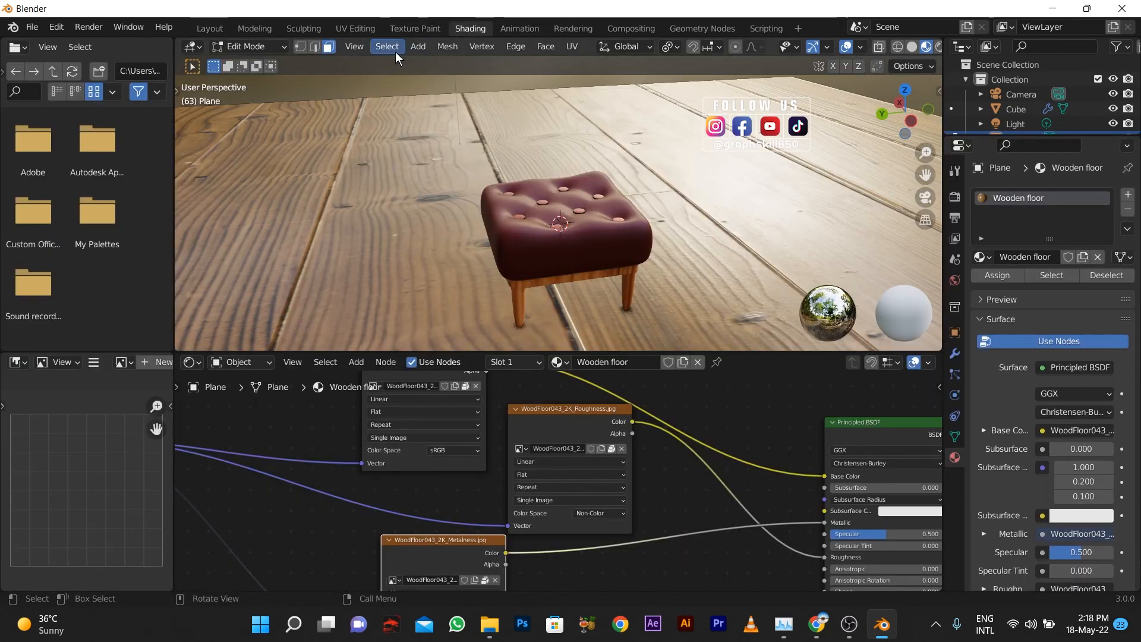
click(355, 28)
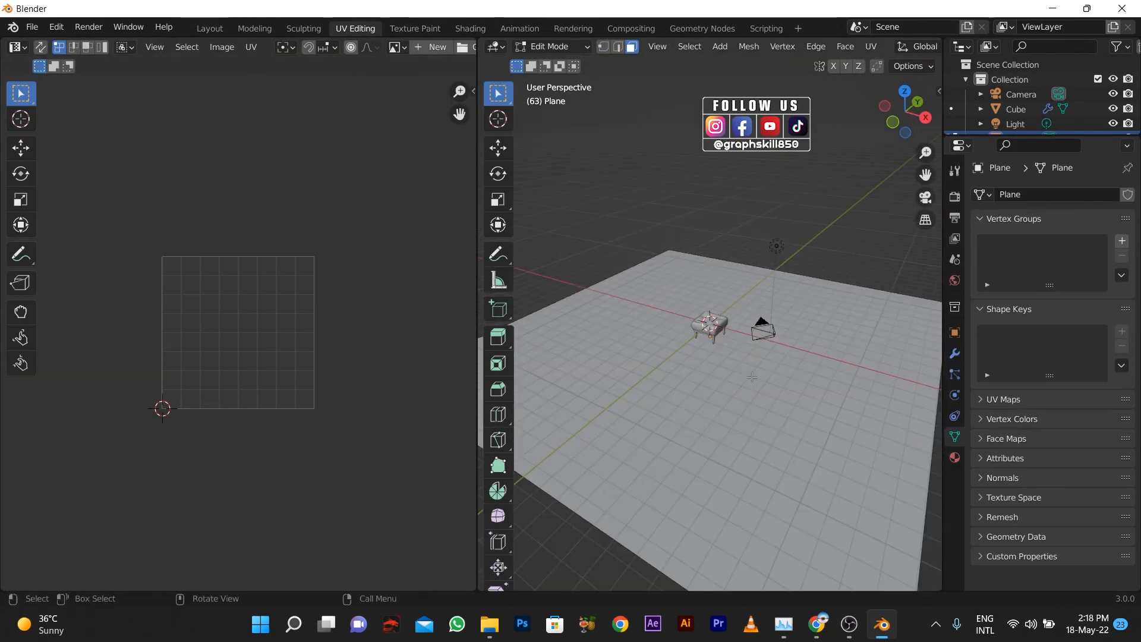
key(z)
click(735, 368)
key(z)
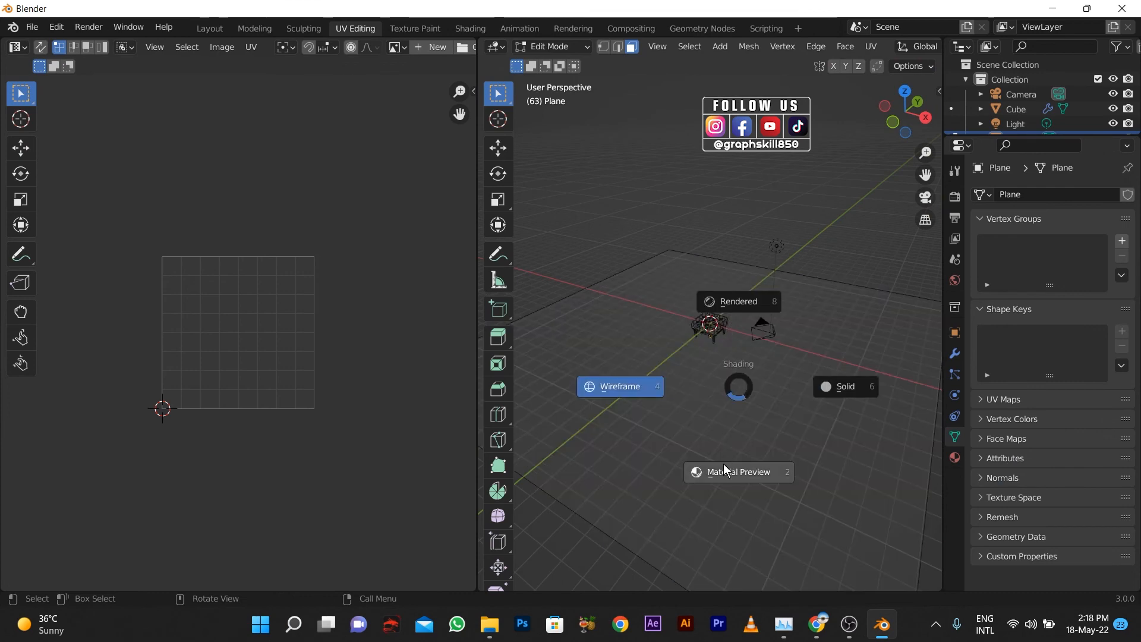
click(718, 467)
Unwrap the UVs of the whole floor plane and view it from above.
key(a)
key(u)
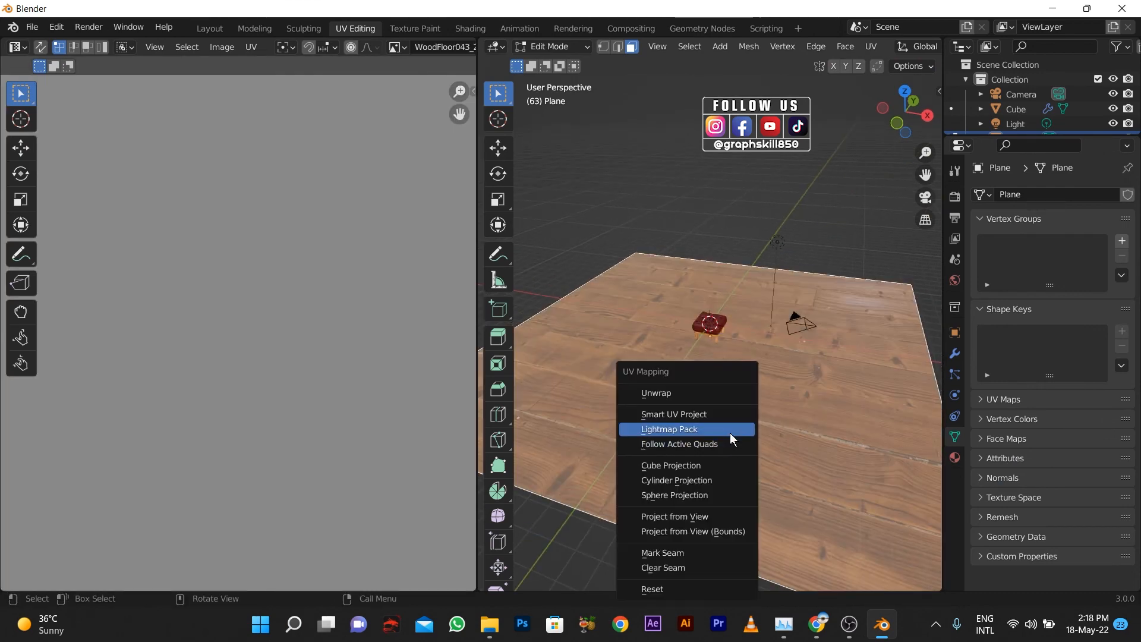
click(697, 393)
scroll(731, 428, down, 5)
key(KP_7)
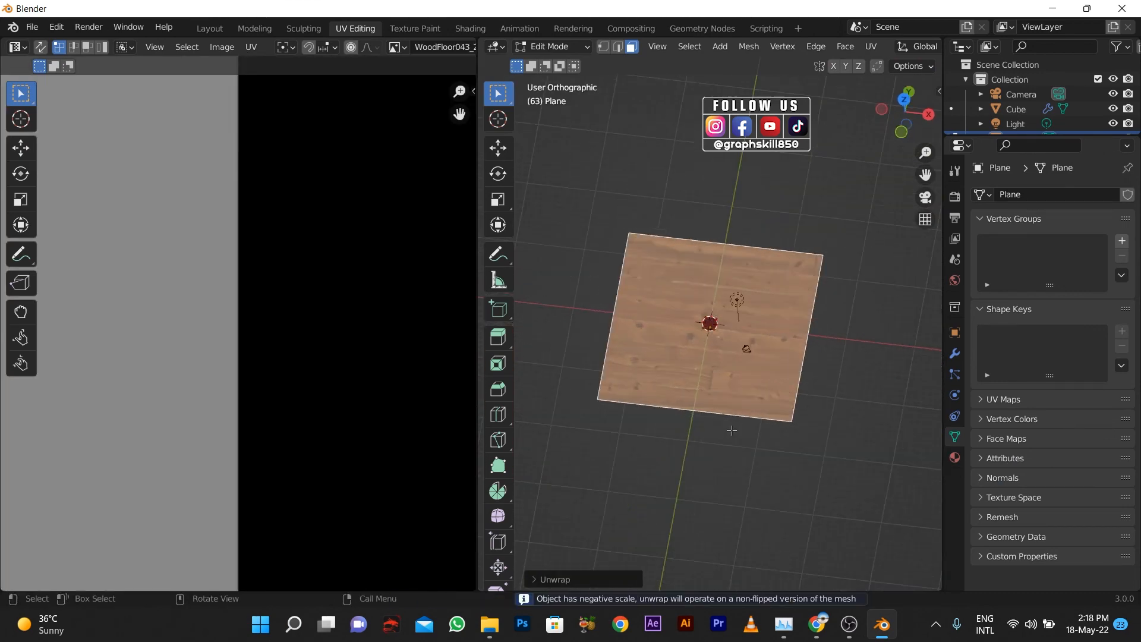
Unwrap the floor plane again, scale its UVs up by about 6.1, and check the floor in the camera view.
key(u)
click(757, 283)
scroll(234, 298, down, 8)
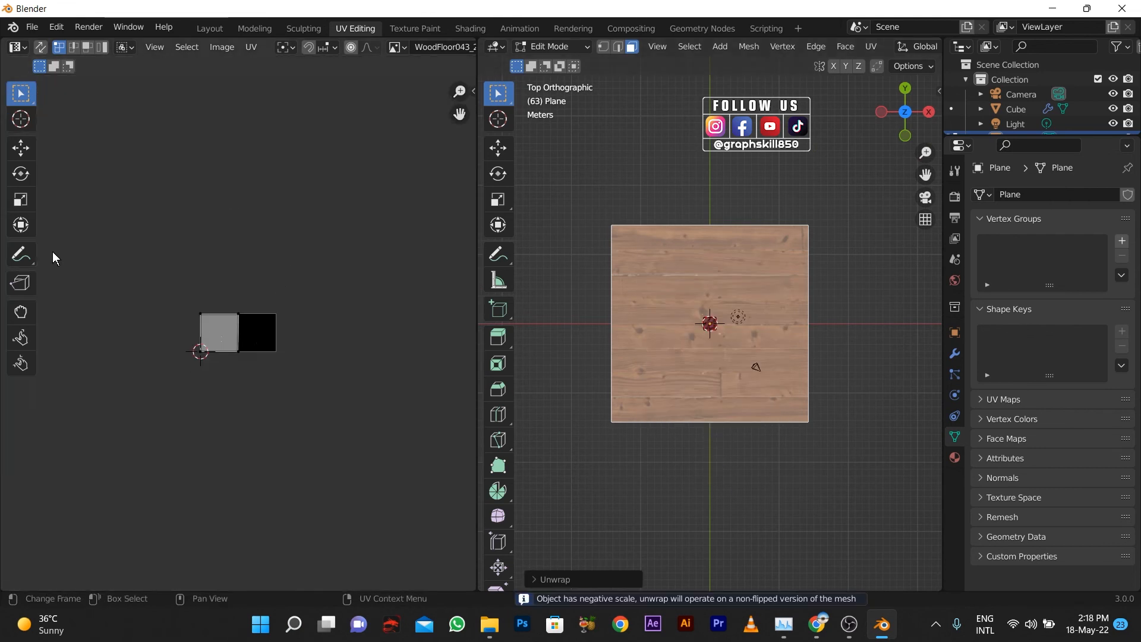
key(s)
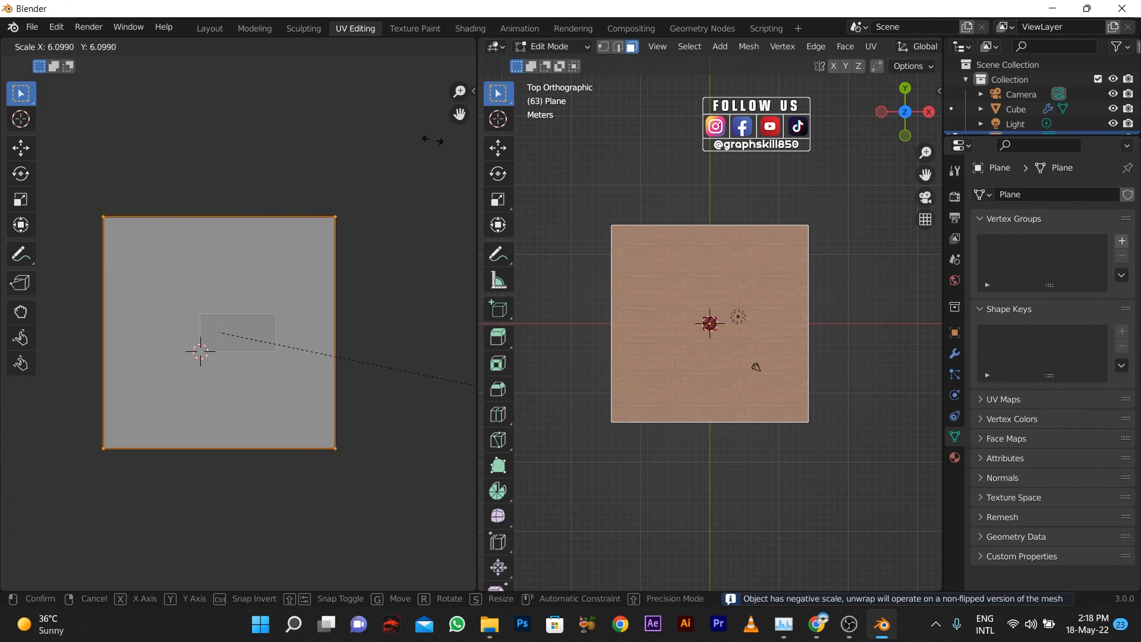
click(416, 148)
middle_drag(759, 338, 744, 296)
key(KP_0)
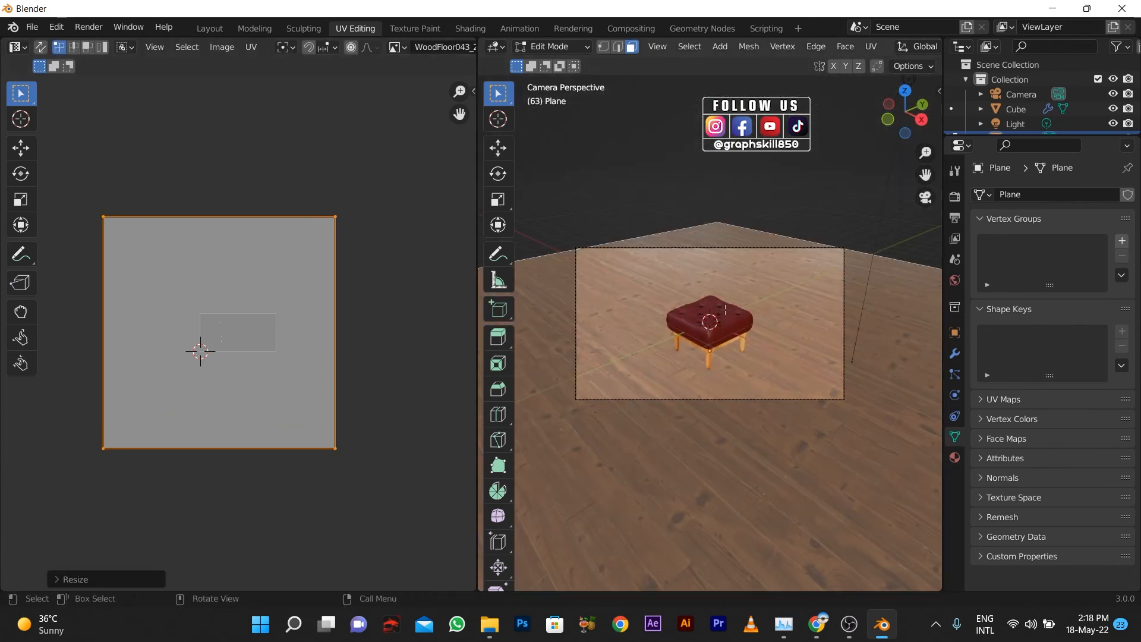
Return to the Layout workspace and render a still image of the stool on the wooden floor.
click(209, 29)
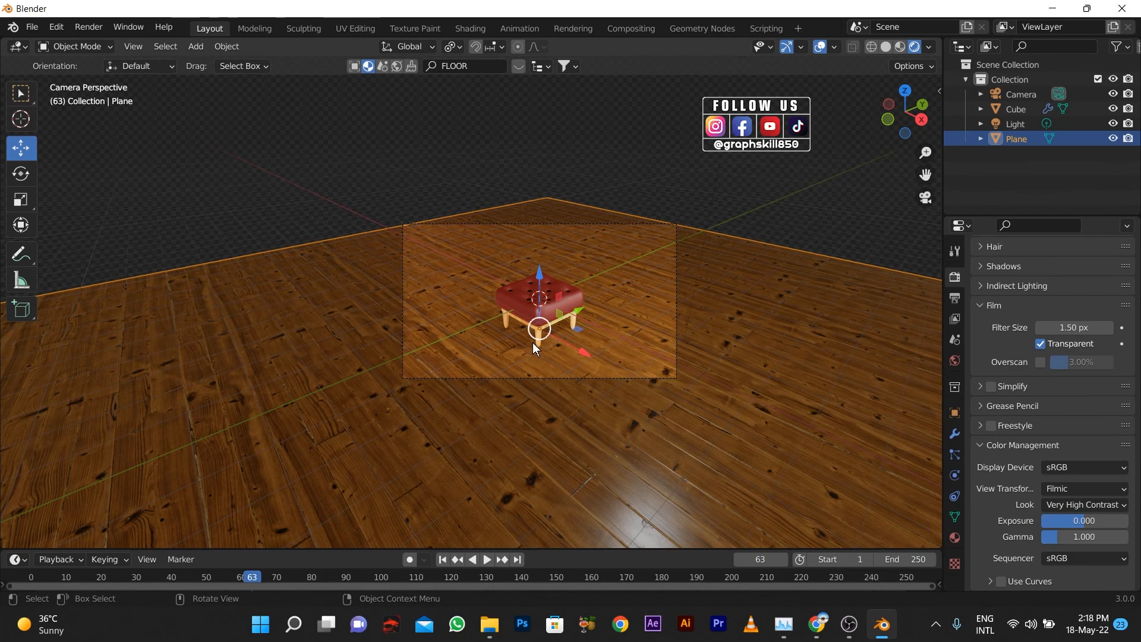
scroll(552, 329, up, 3)
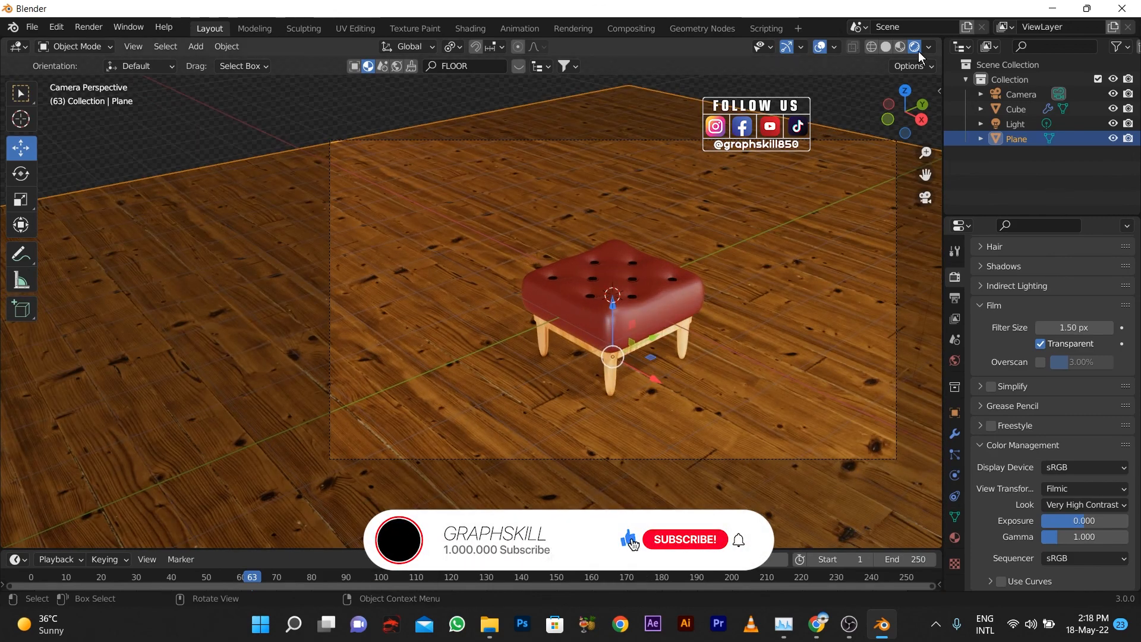
click(88, 27)
click(104, 43)
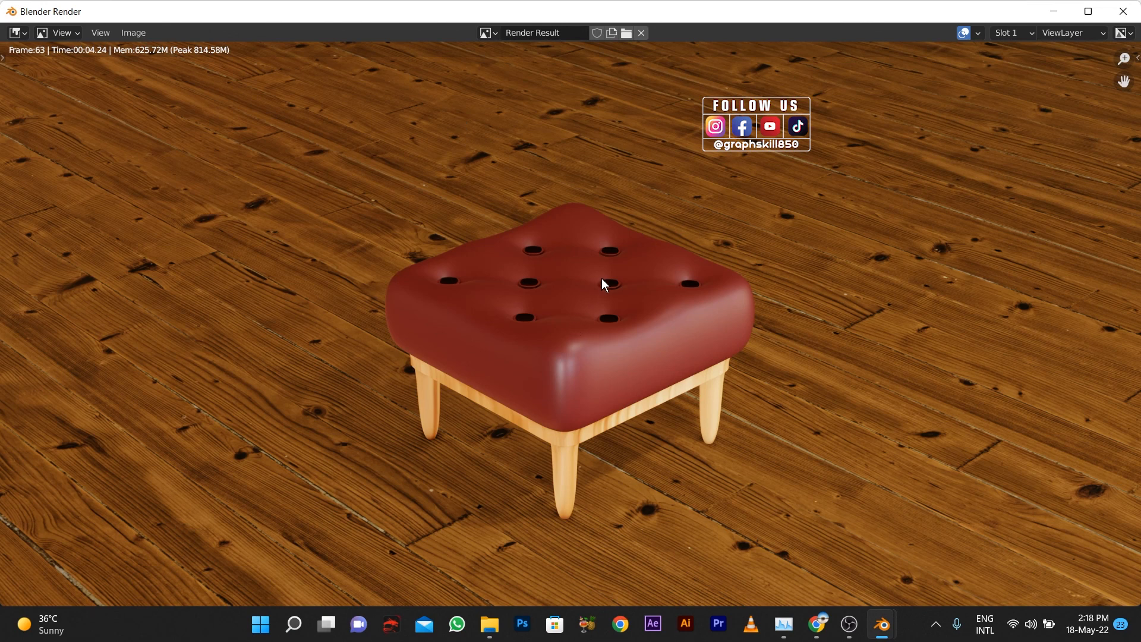
Fit the rendered image to the window, examine the stool and floor up close, and close the render window.
key(Home)
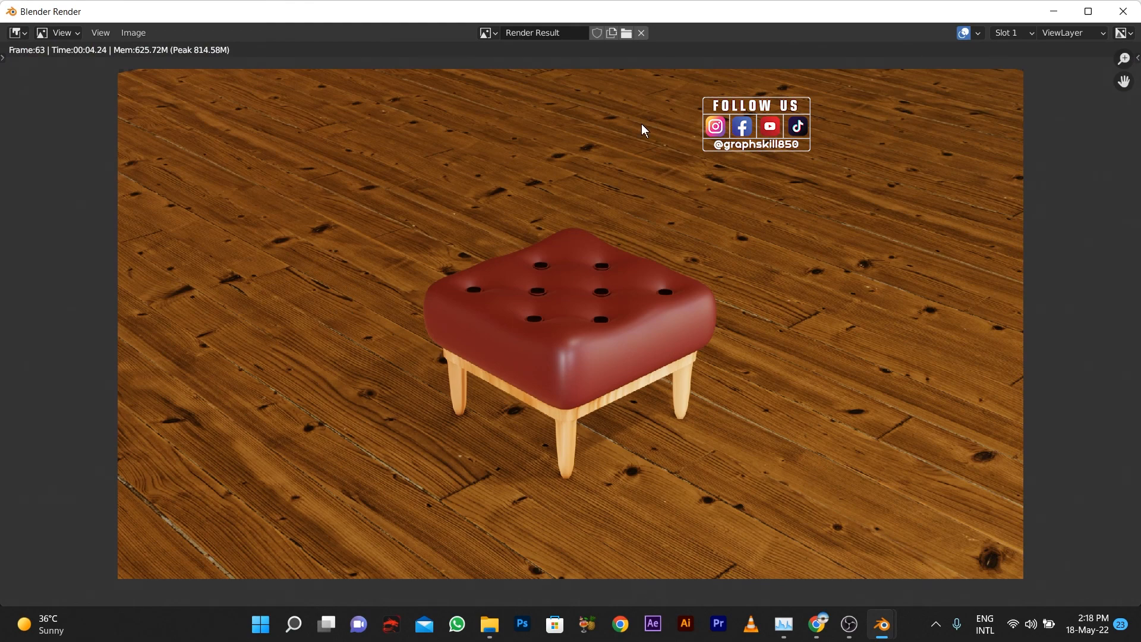
scroll(565, 328, up, 4)
scroll(565, 328, down, 5)
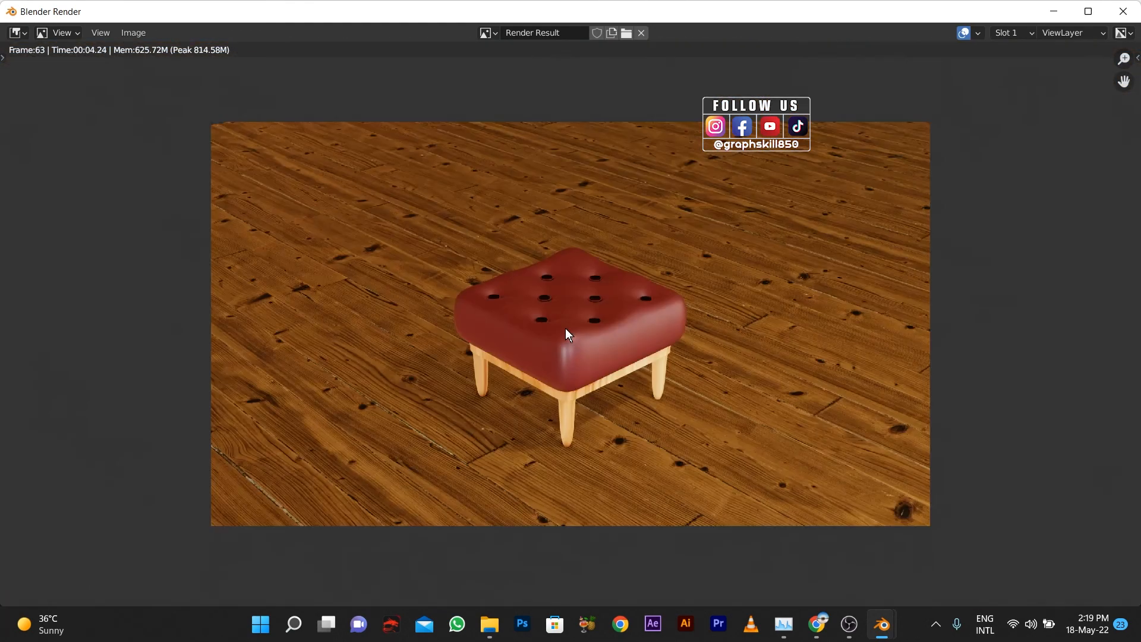
click(1123, 11)
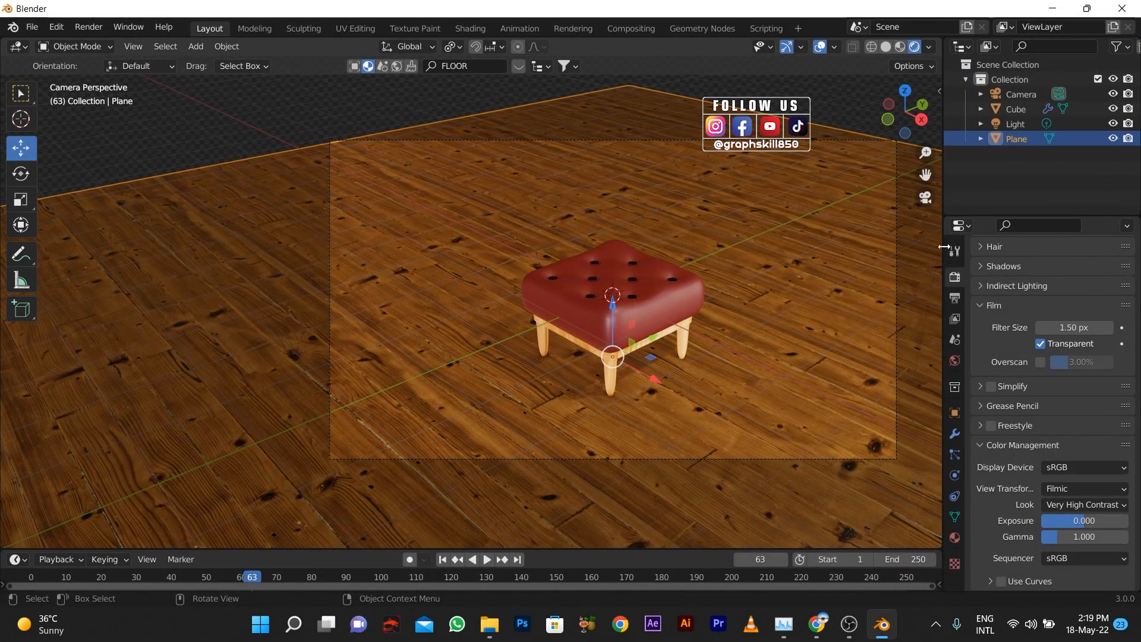